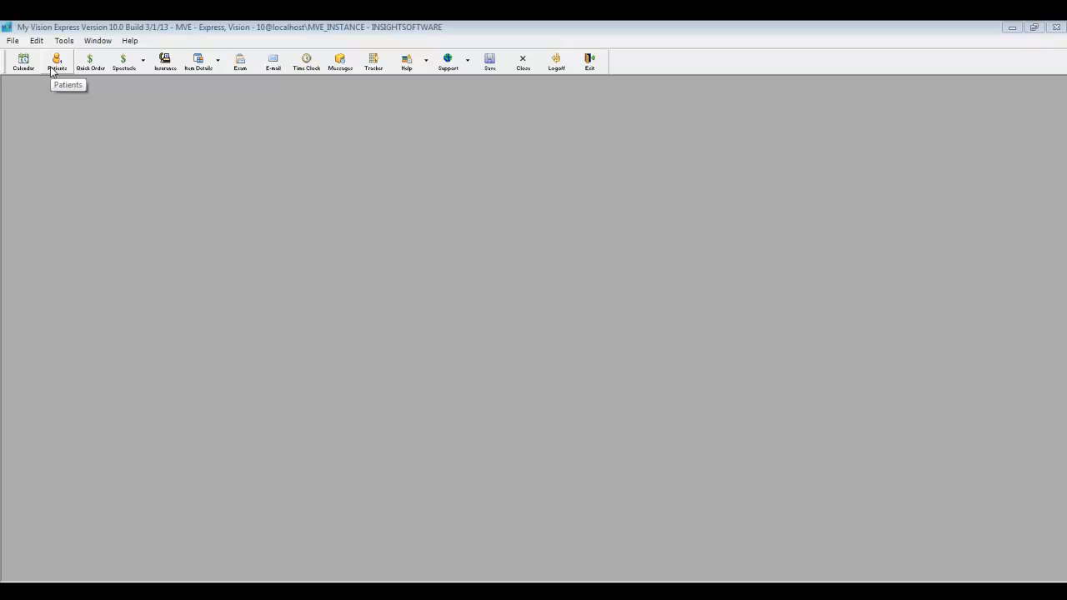
Step: Filter the calendar by the O.D. physician and review the appointment color codes by service in the calendar settings
{"action": "left_click", "coordinate": [51, 72]}
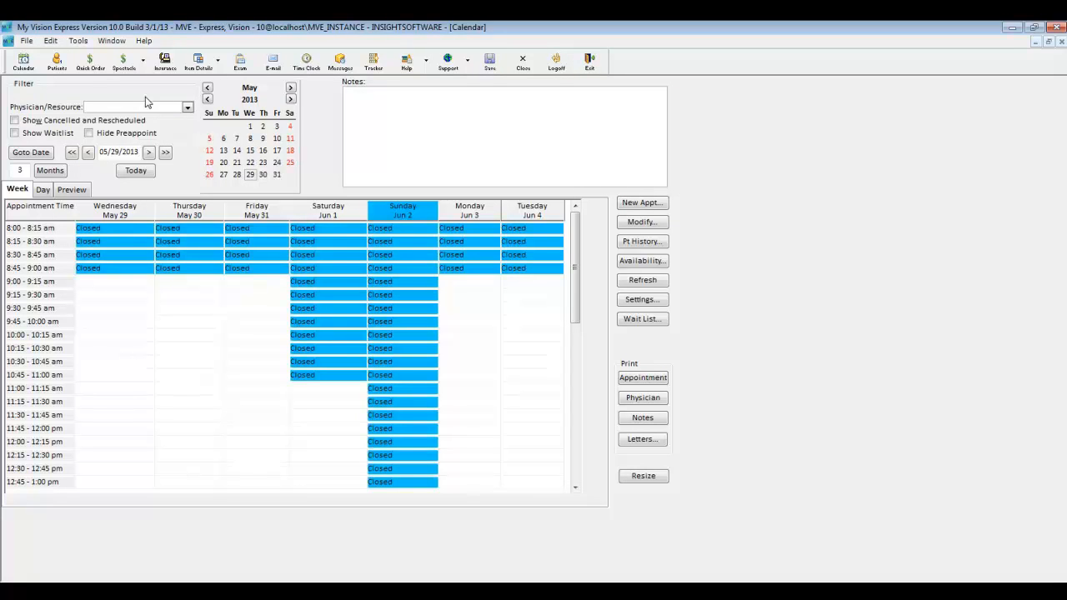
{"action": "left_click", "coordinate": [188, 108]}
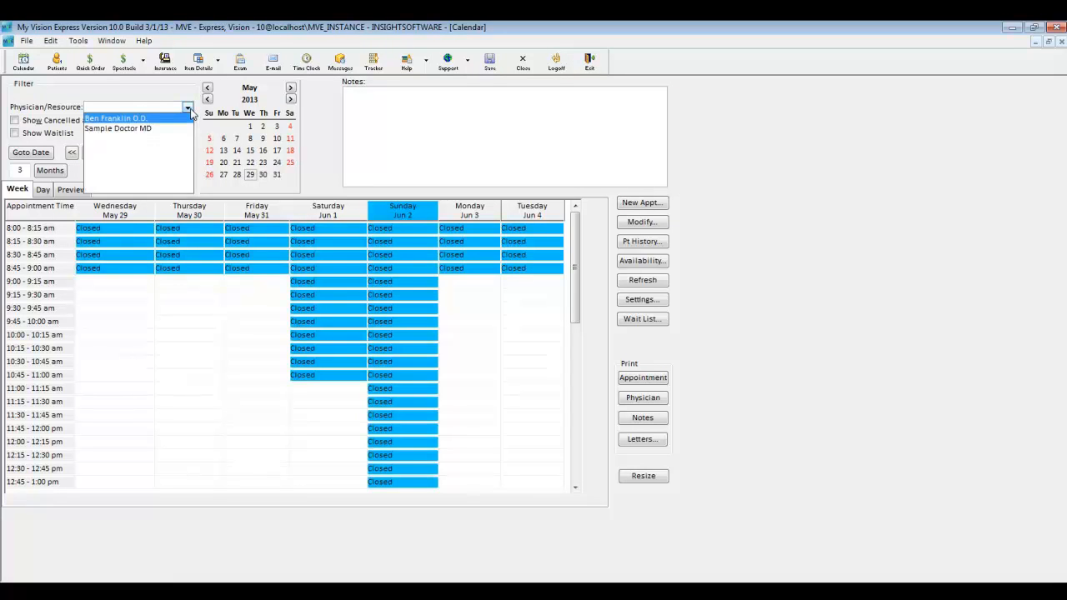
{"action": "left_click", "coordinate": [169, 119]}
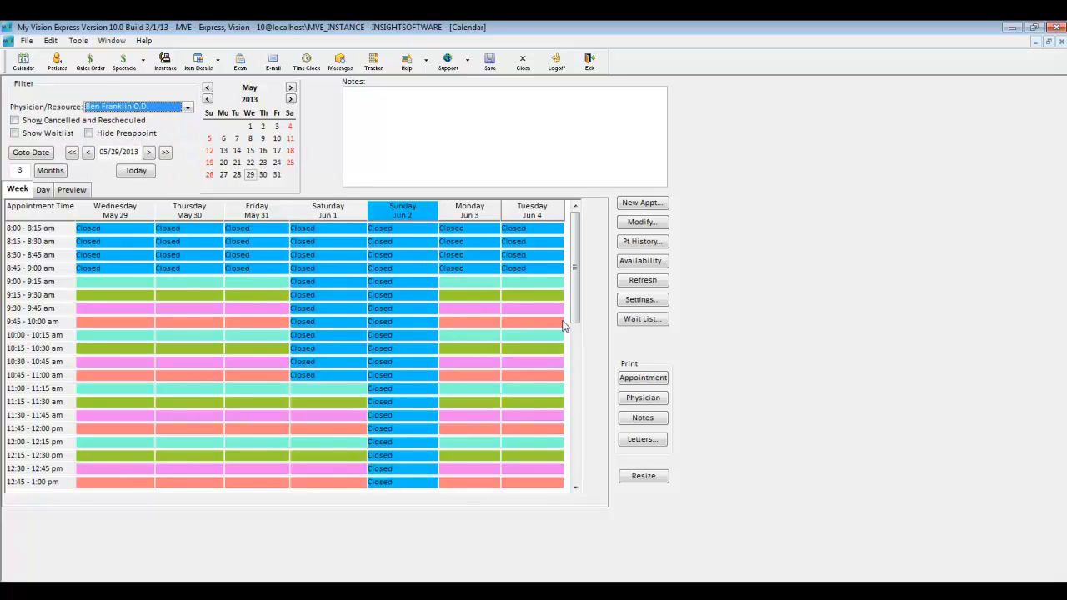
{"action": "left_click", "coordinate": [638, 302]}
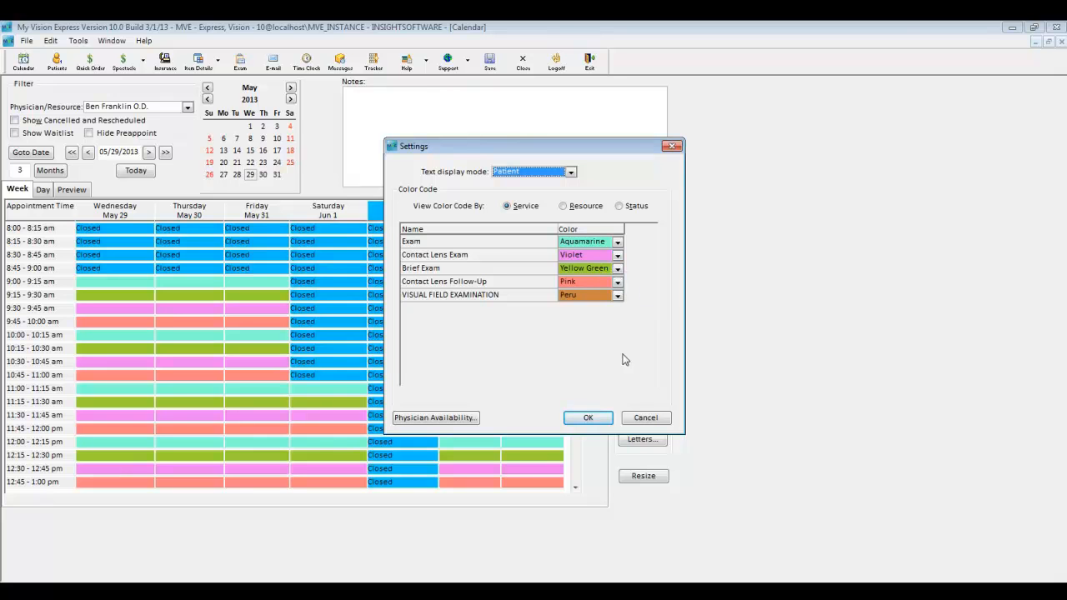
{"action": "left_click", "coordinate": [652, 418]}
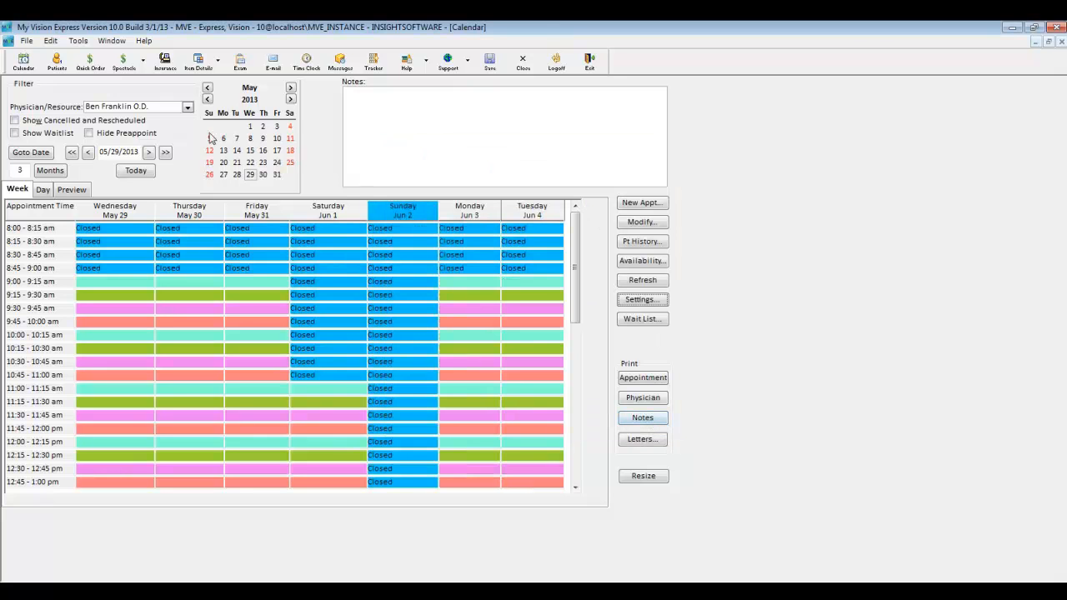
Step: Filter the calendar by Sample Doctor MD and check the Day and Preview views before returning to the Week view
{"action": "left_click", "coordinate": [187, 108]}
{"action": "left_click", "coordinate": [157, 128]}
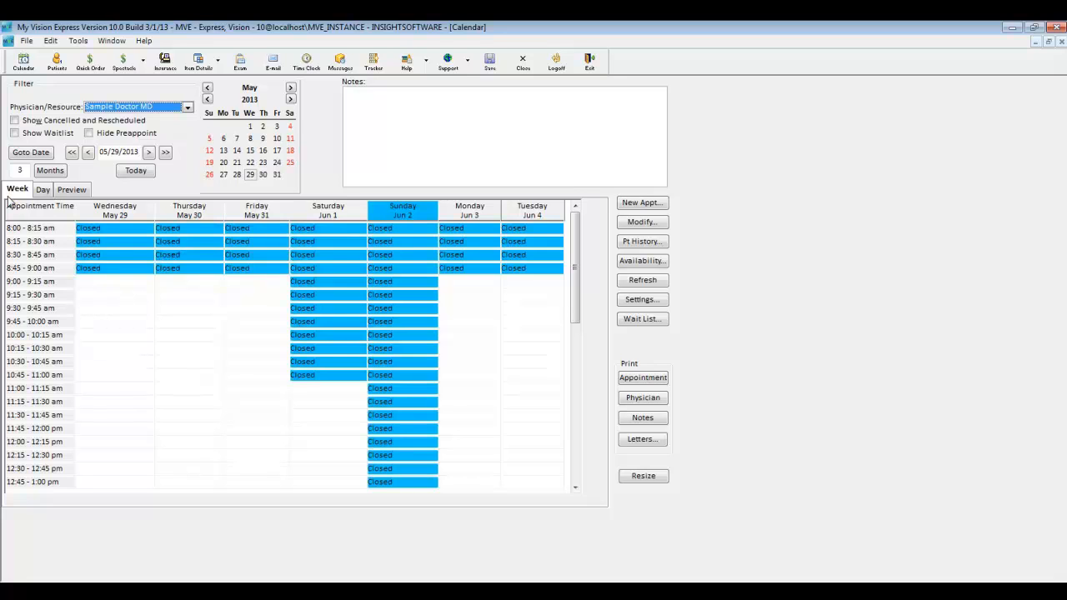
{"action": "left_click", "coordinate": [42, 190]}
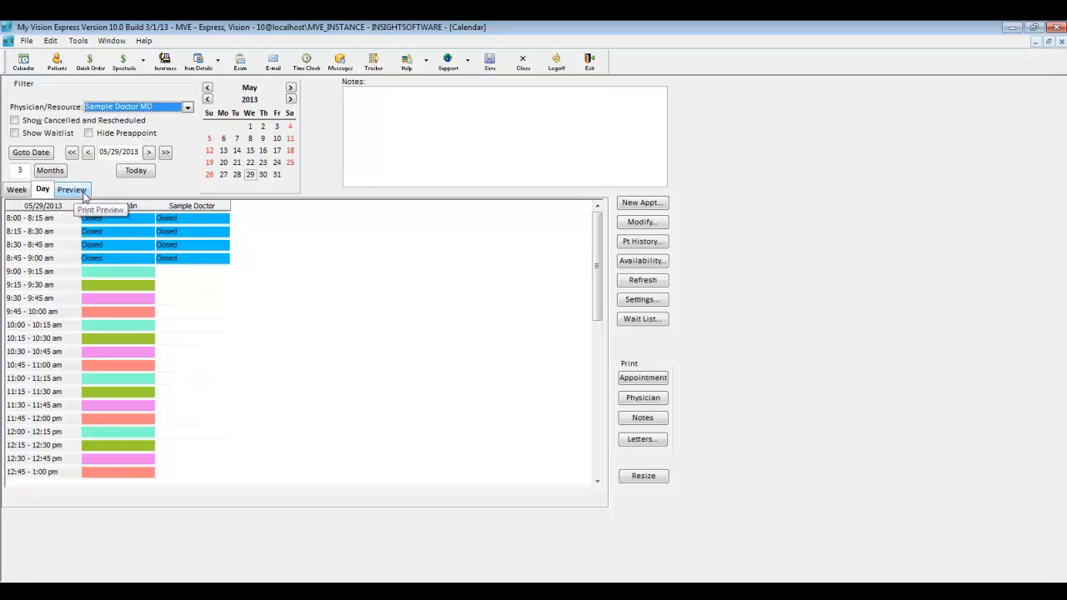
{"action": "left_click", "coordinate": [84, 194]}
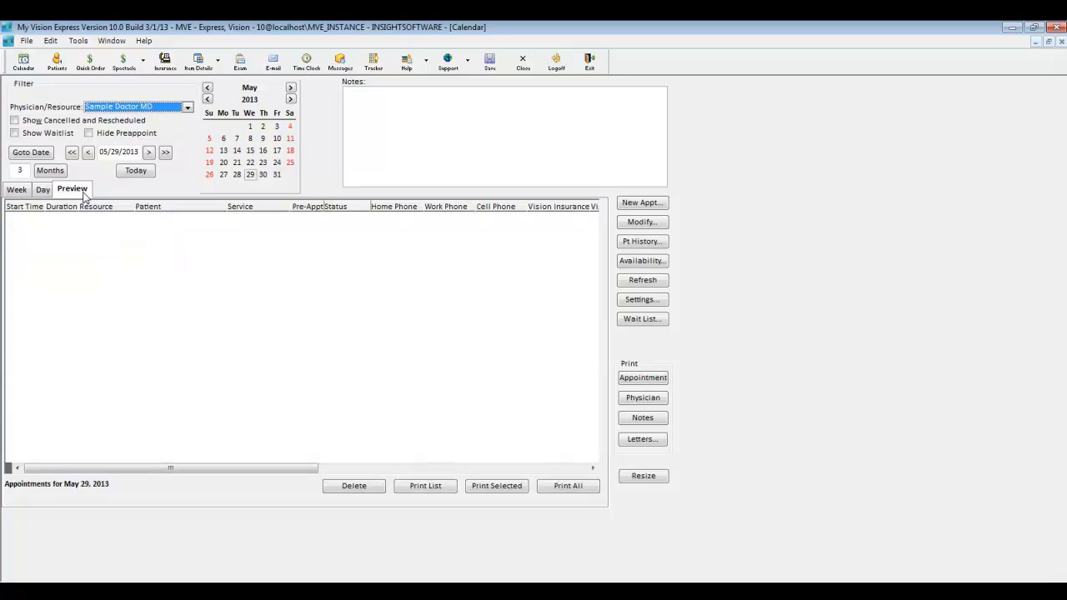
{"action": "left_click", "coordinate": [20, 192]}
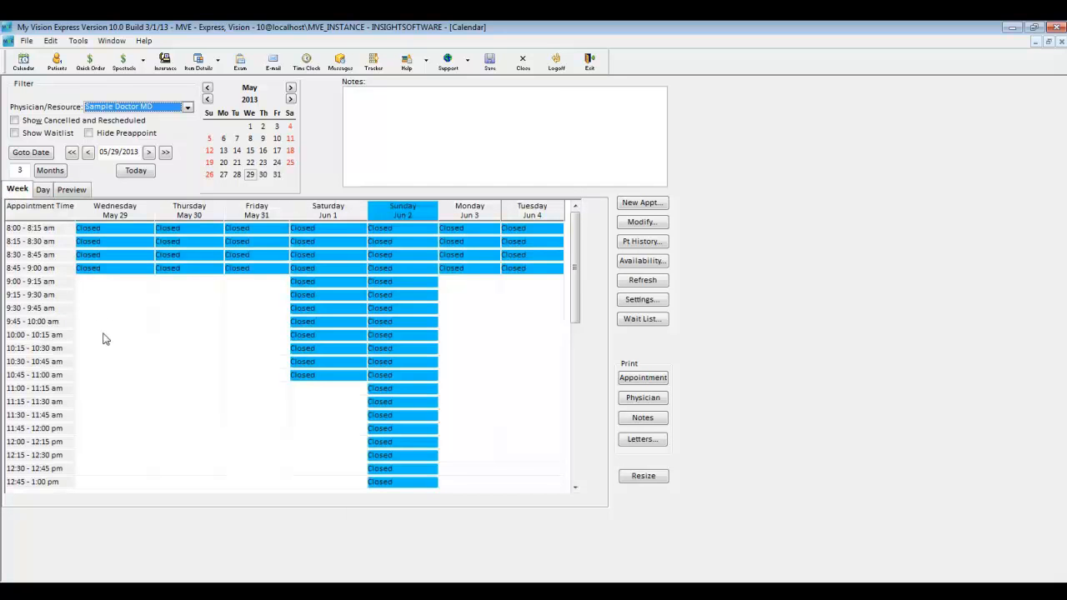
Step: Start a new appointment for Wednesday, May 29 at 9:45 AM and assign the existing patient found by last name
{"action": "double_click", "coordinate": [105, 325]}
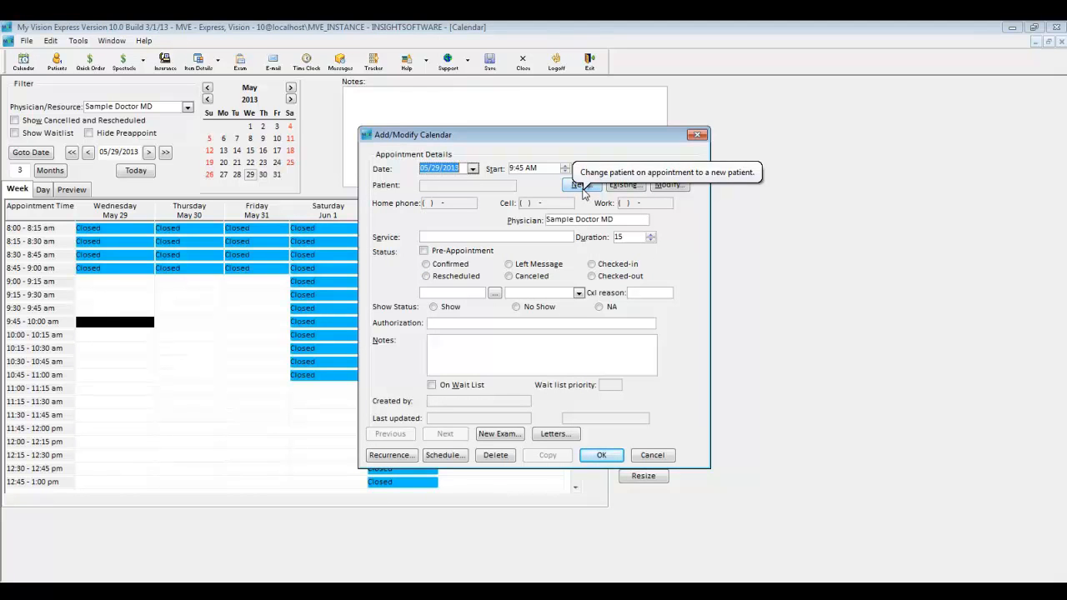
{"action": "left_click", "coordinate": [620, 185]}
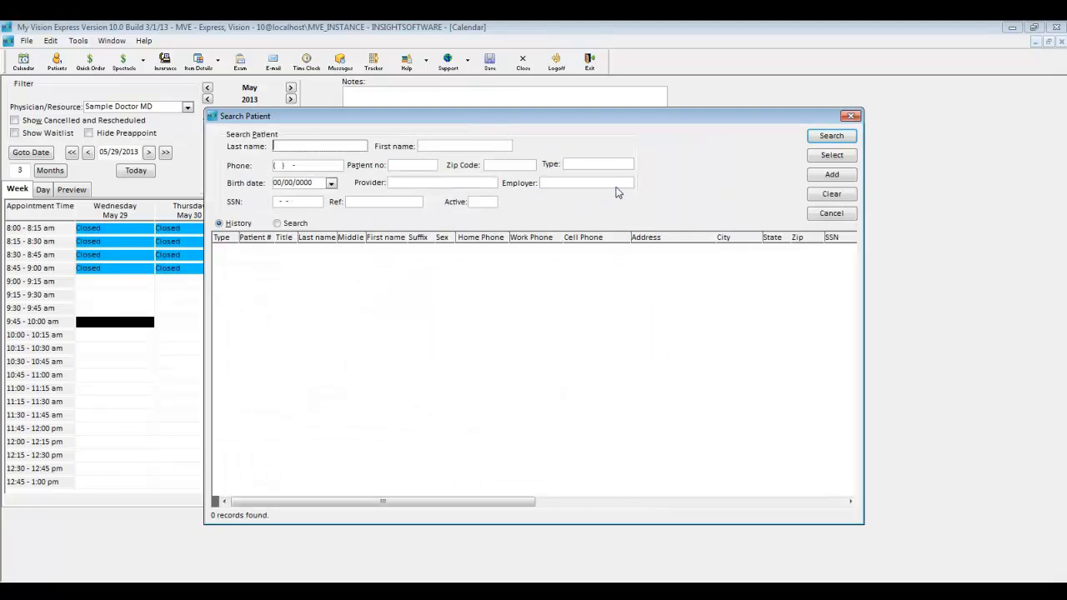
{"action": "type", "text": "Darwin"}
{"action": "key", "text": "Return"}
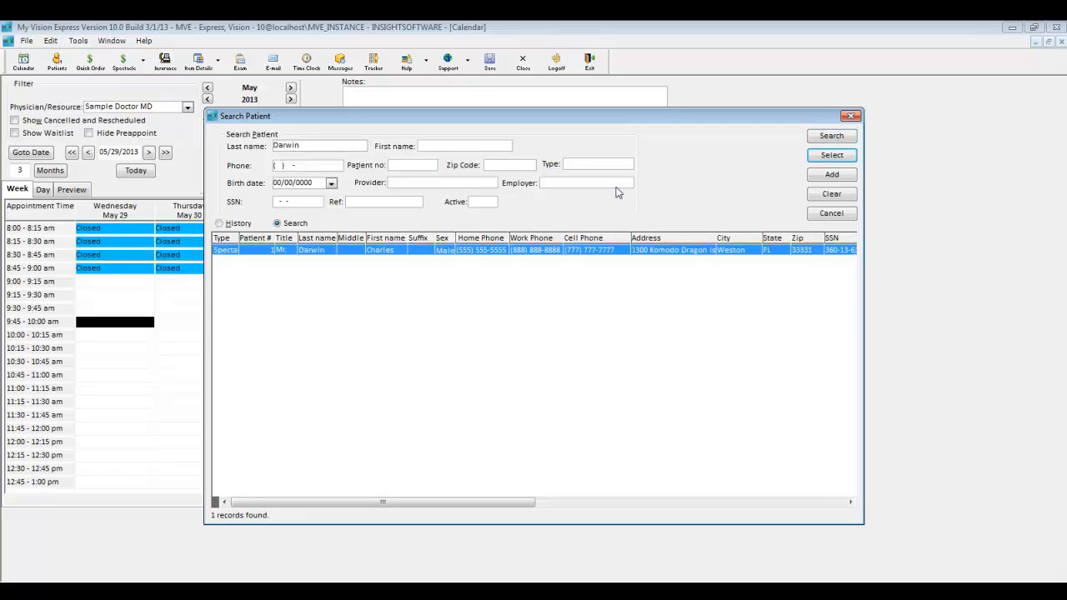
{"action": "double_click", "coordinate": [542, 253]}
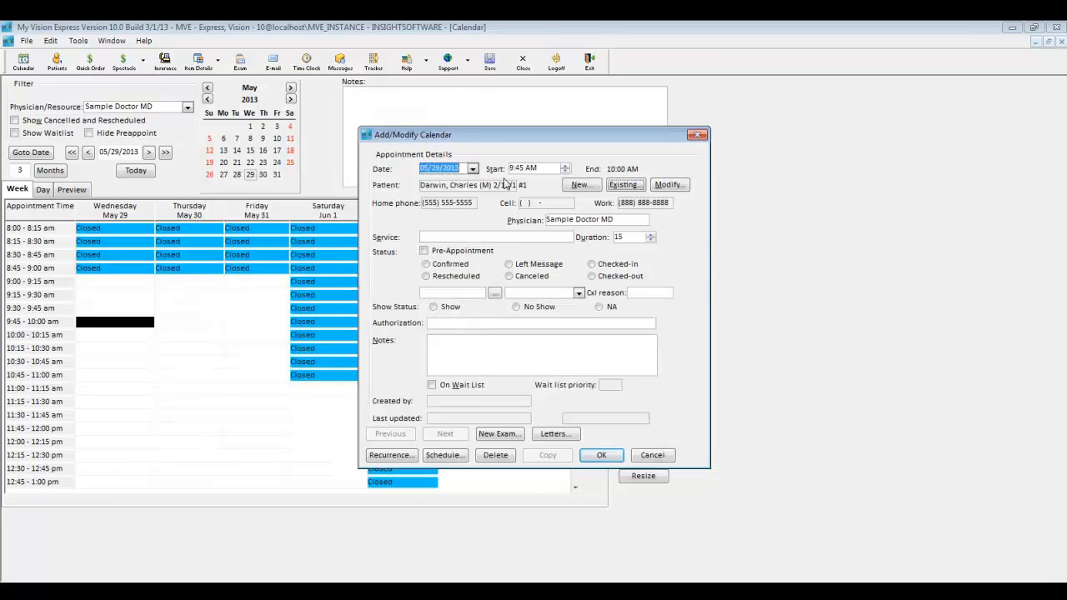
Step: Set the appointment's service to Exam and its duration to 20 minutes, and save it
{"action": "left_click", "coordinate": [567, 238]}
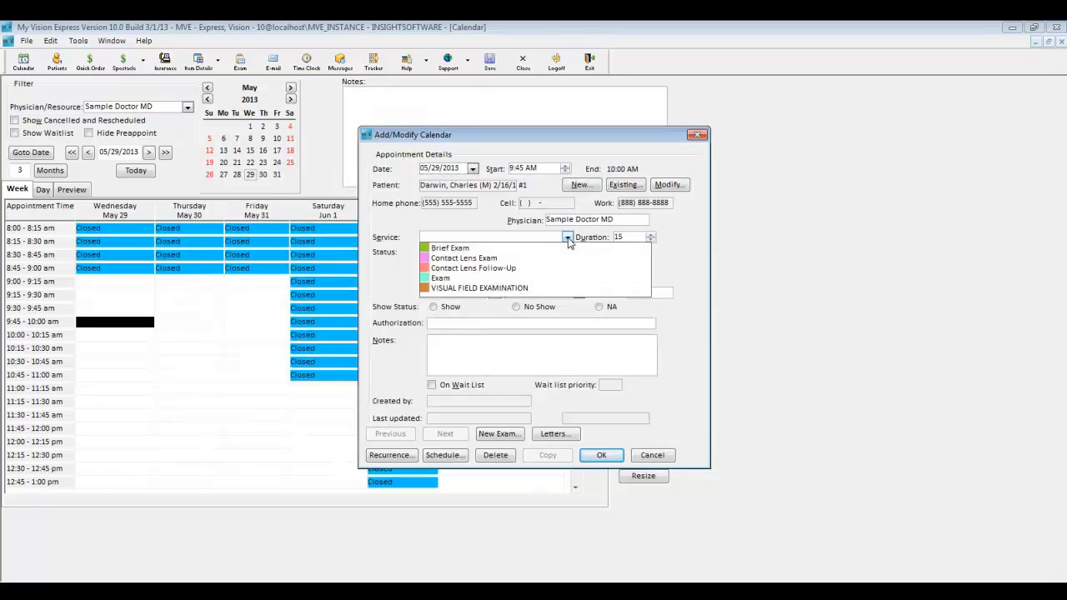
{"action": "left_click", "coordinate": [478, 285]}
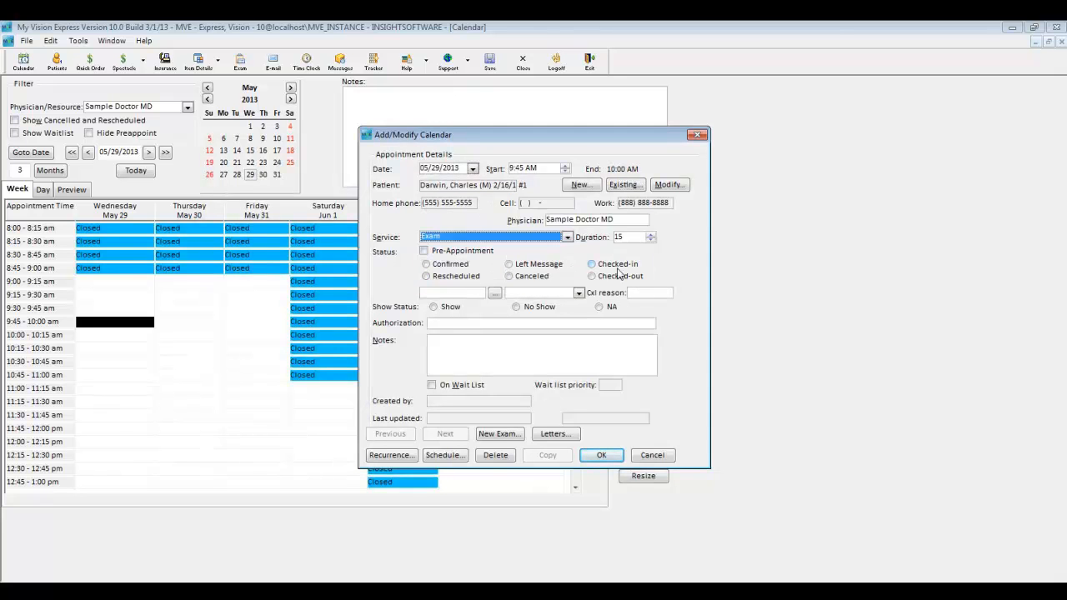
{"action": "left_click", "coordinate": [651, 235]}
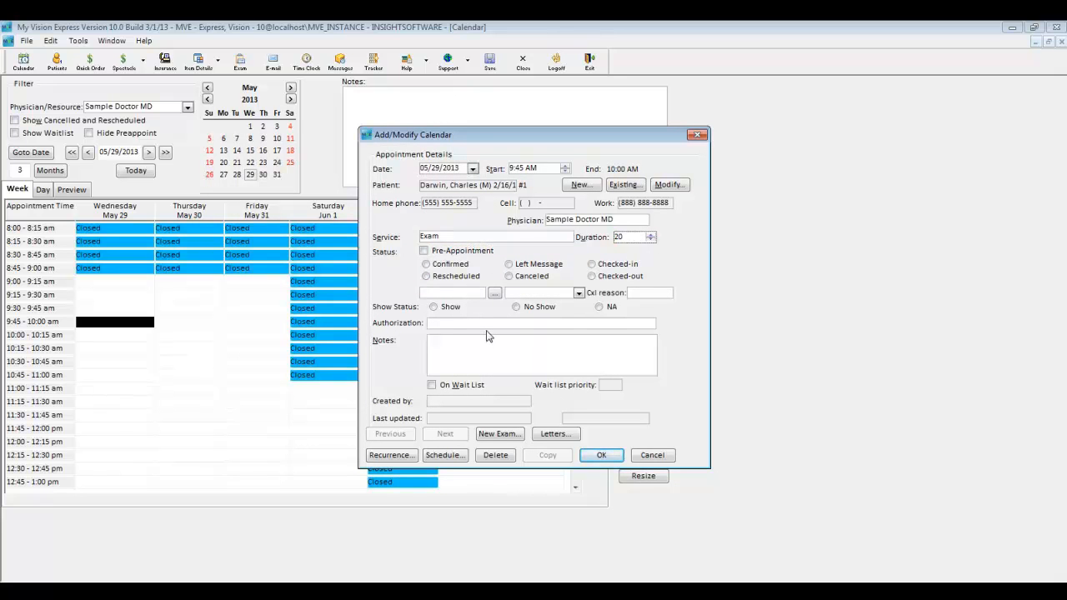
{"action": "left_click", "coordinate": [600, 456]}
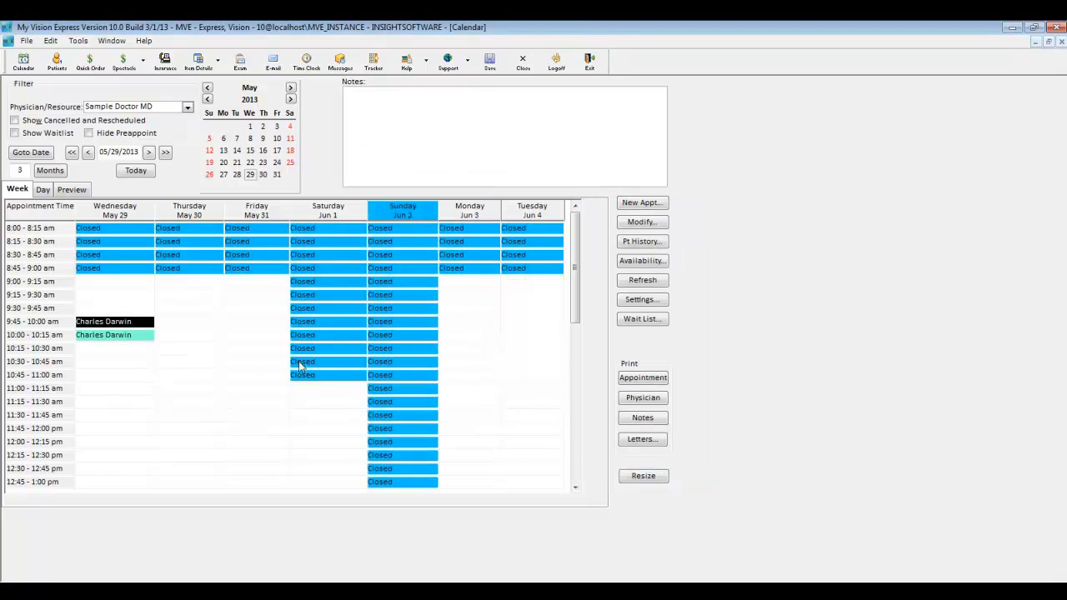
Step: Reopen the patient's May 29, 9:45 AM appointment and set its status to Confirmed
{"action": "left_click", "coordinate": [138, 352]}
{"action": "mouse_move", "coordinate": [139, 337]}
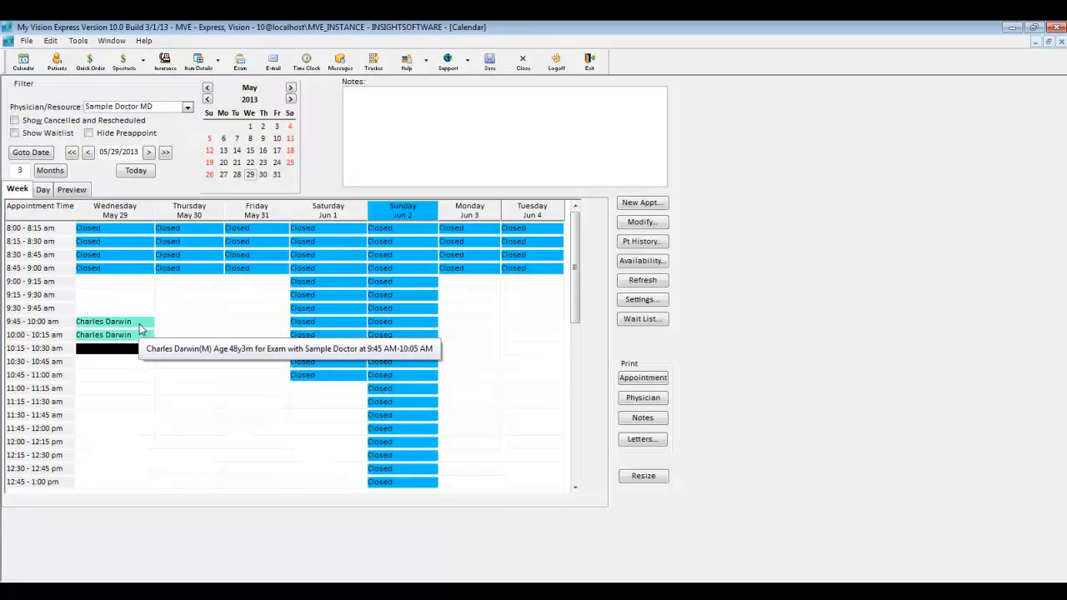
{"action": "double_click", "coordinate": [139, 324]}
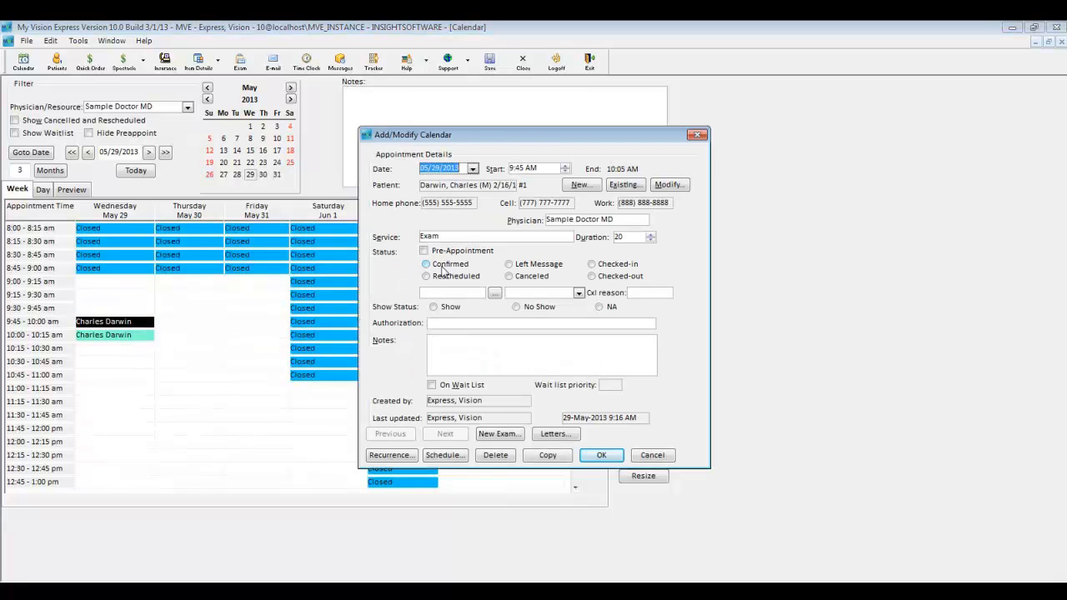
{"action": "left_click", "coordinate": [444, 267]}
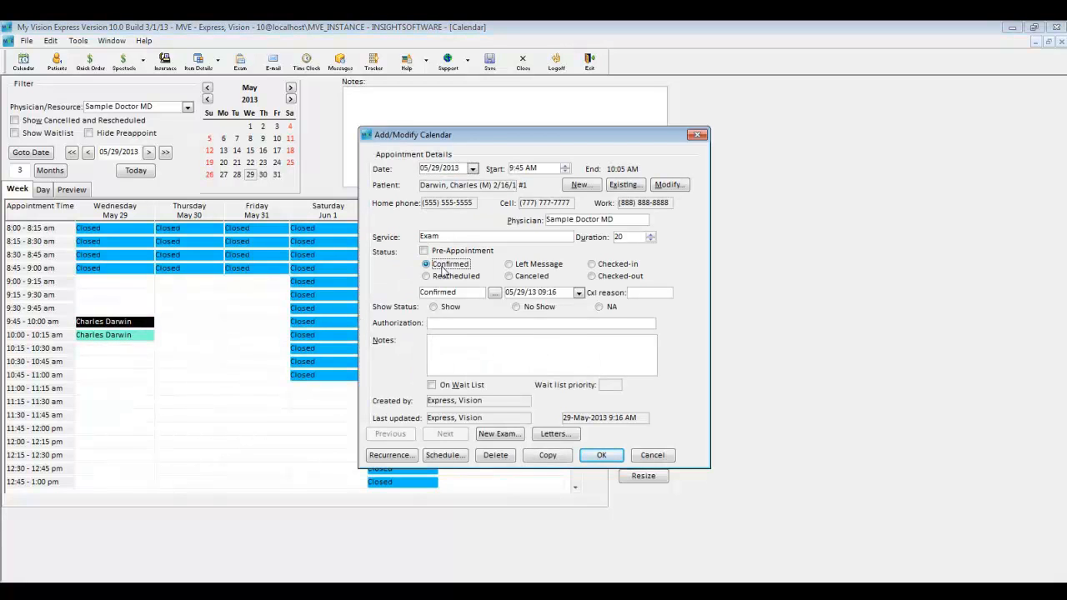
Step: View the Welcome Package letter for the patient, close the letters and save the appointment
{"action": "left_click", "coordinate": [563, 435]}
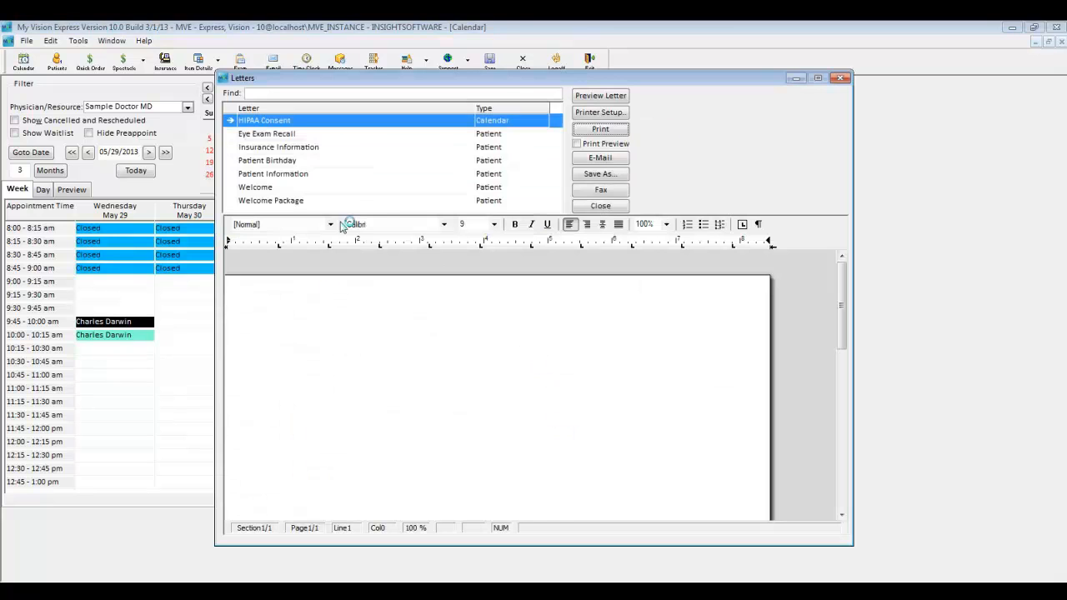
{"action": "left_click", "coordinate": [297, 205]}
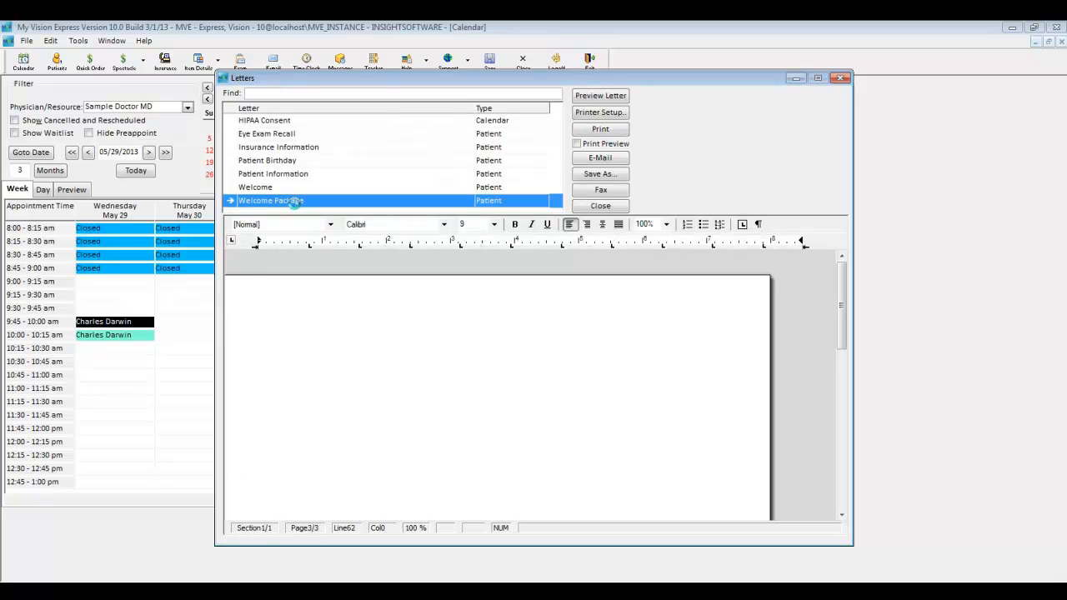
{"action": "left_click_drag", "start_coordinate": [841, 280], "coordinate": [852, 443]}
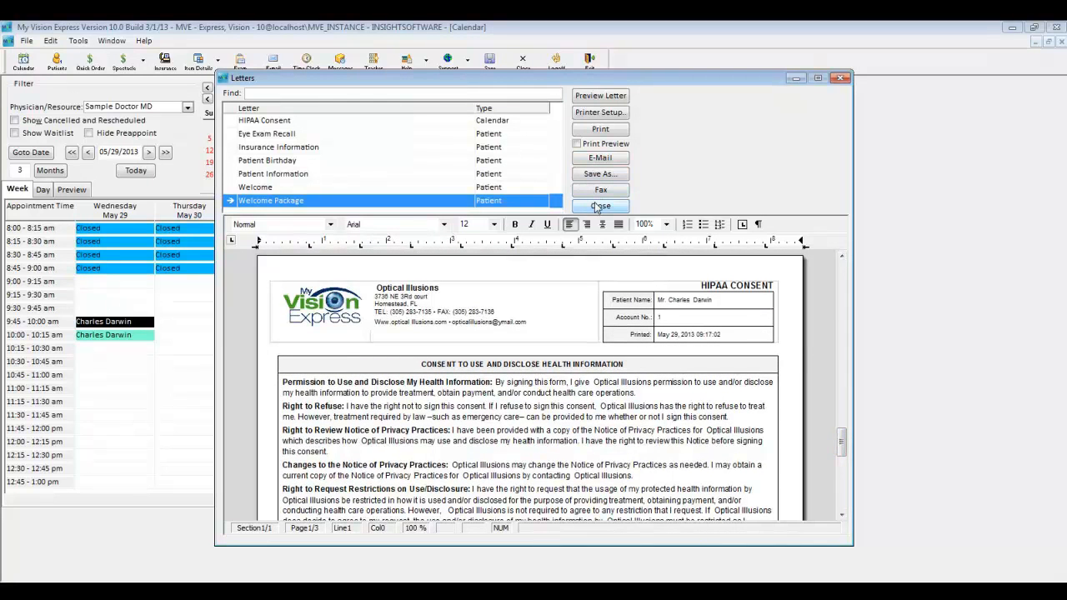
{"action": "left_click", "coordinate": [839, 77]}
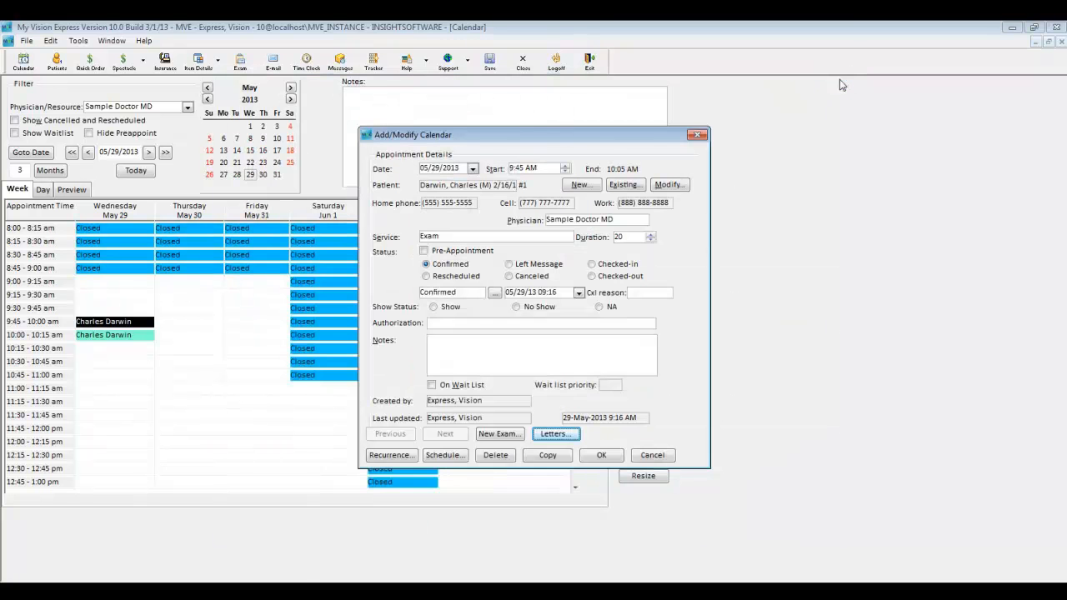
{"action": "left_click", "coordinate": [600, 456]}
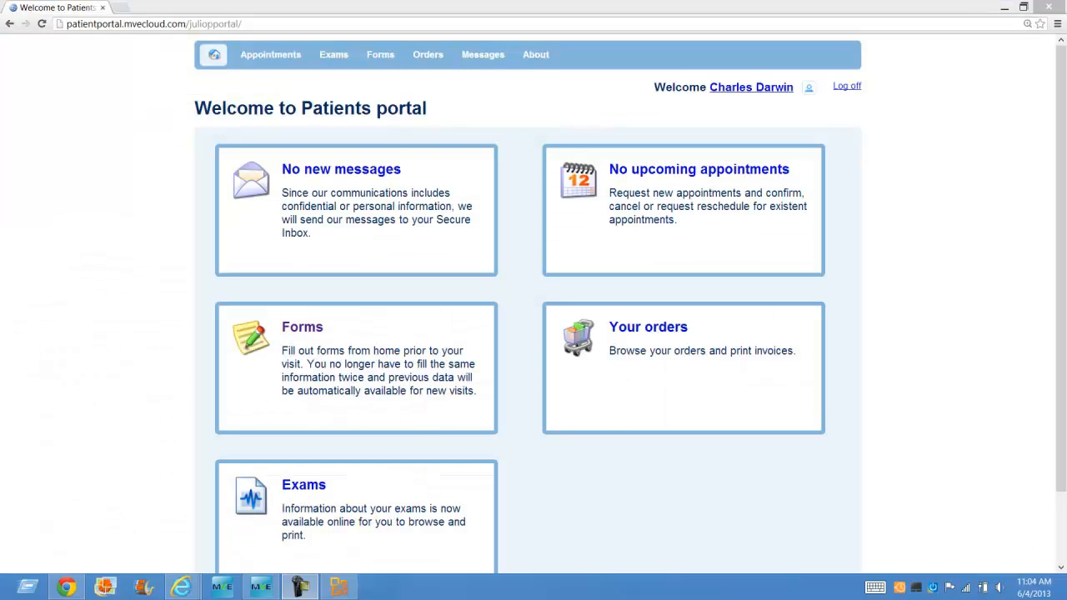
Step: In the web patient portal, open the Patient information form and examine its patient, account responsible and remaining sections
{"action": "mouse_move", "coordinate": [1062, 570]}
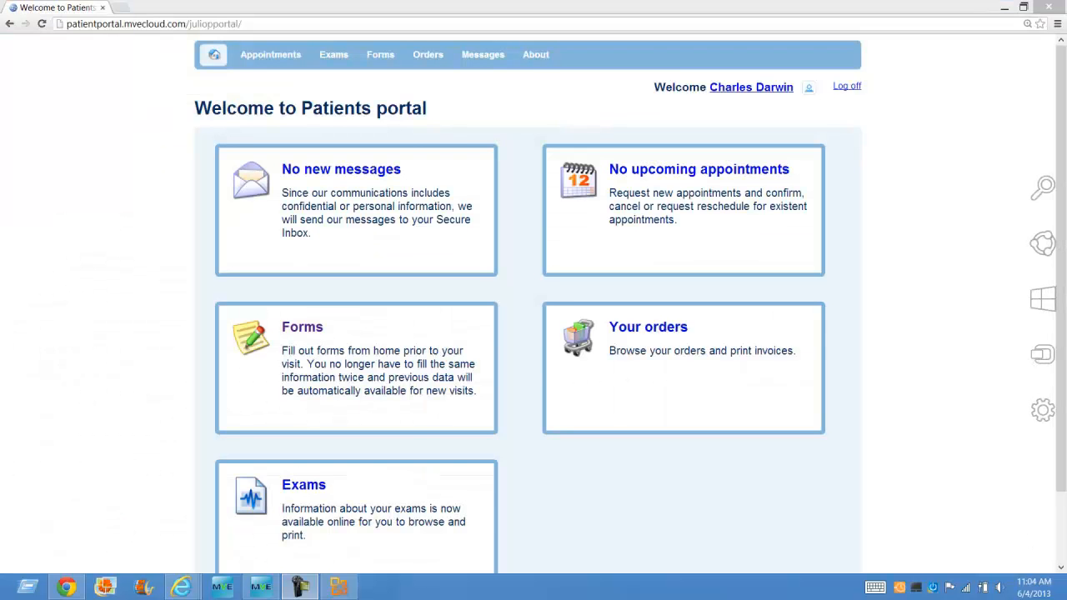
{"action": "left_click", "coordinate": [310, 330]}
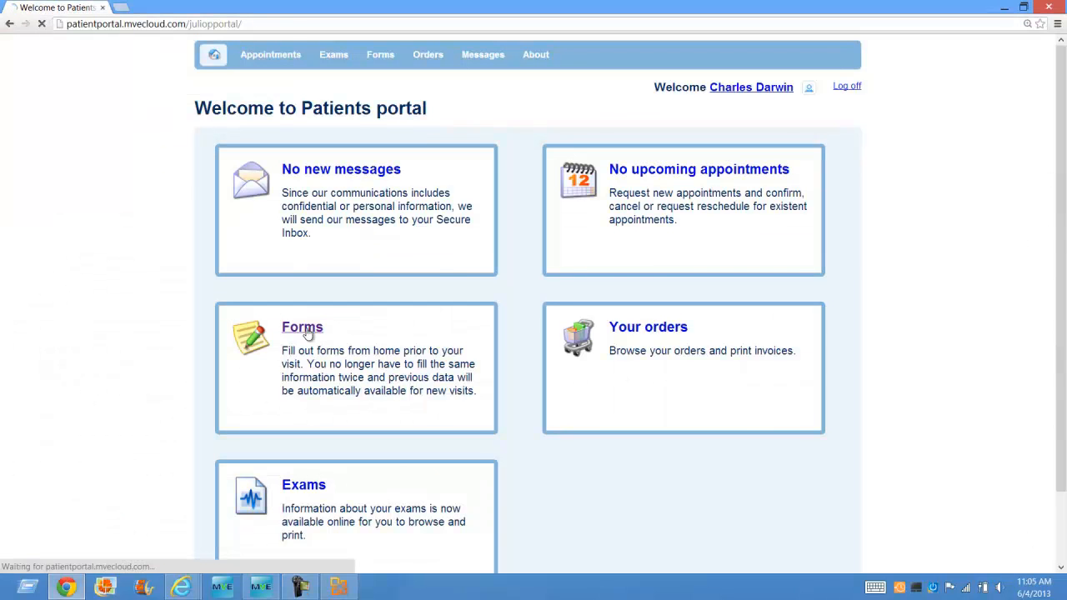
{"action": "left_click", "coordinate": [287, 194]}
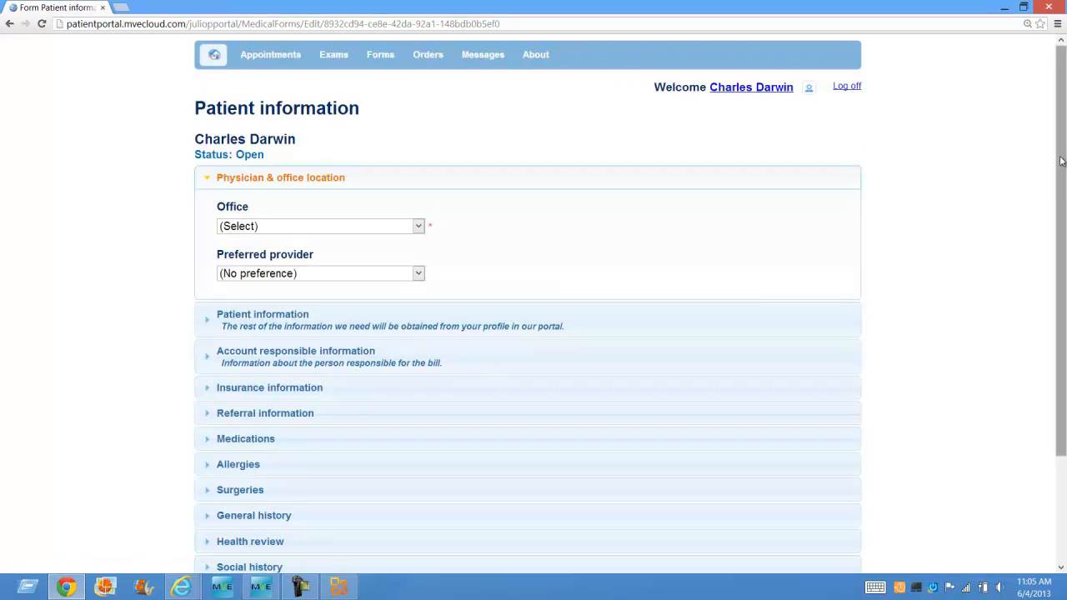
{"action": "left_click_drag", "start_coordinate": [1061, 160], "coordinate": [1056, 239]}
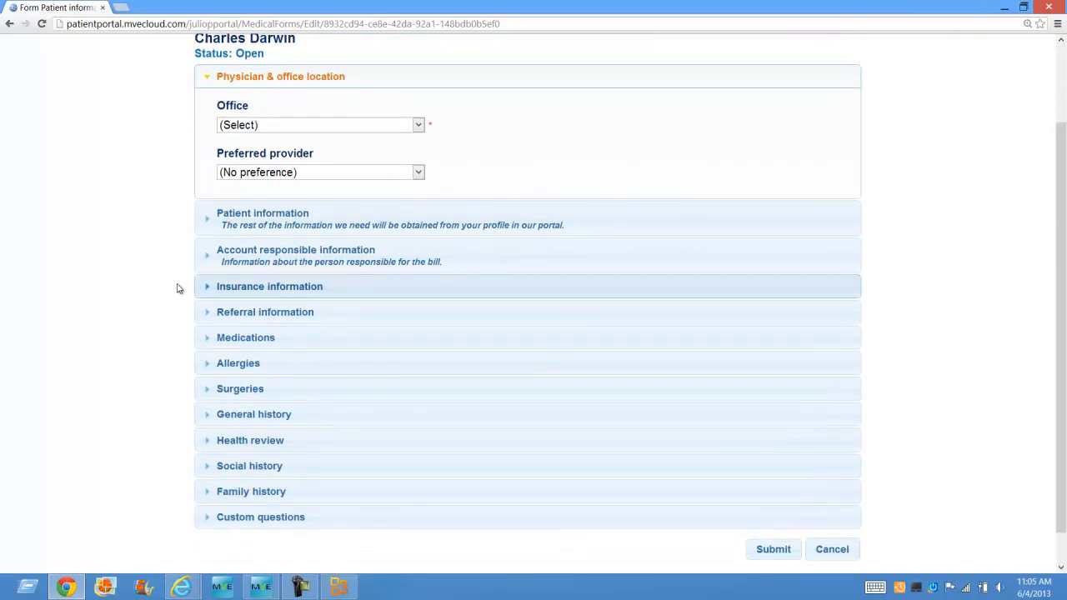
{"action": "left_click", "coordinate": [261, 234]}
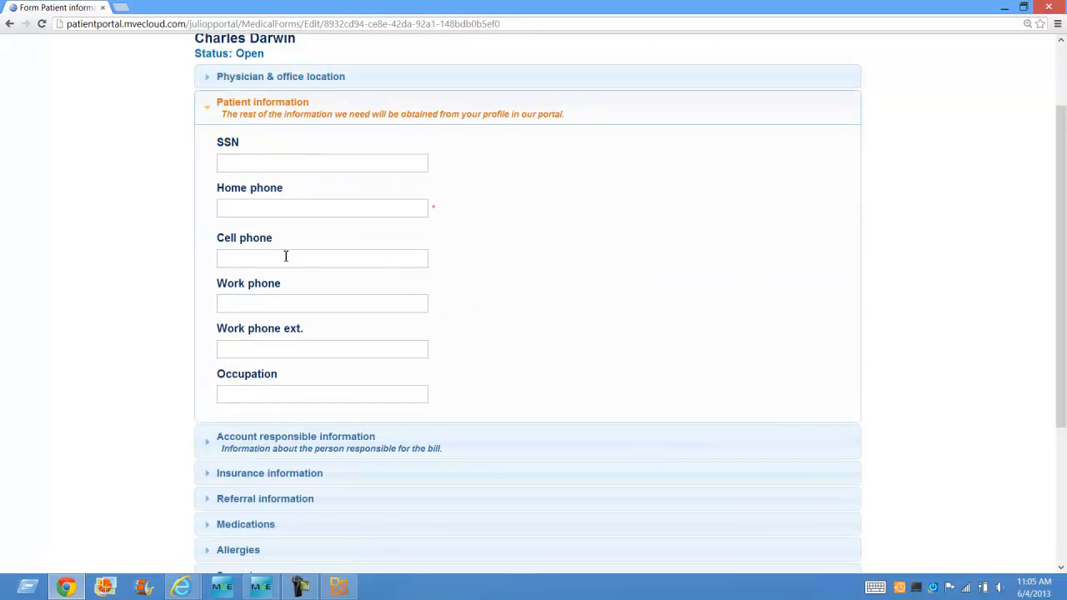
{"action": "left_click", "coordinate": [236, 450]}
{"action": "left_click_drag", "start_coordinate": [1060, 283], "coordinate": [1061, 527]}
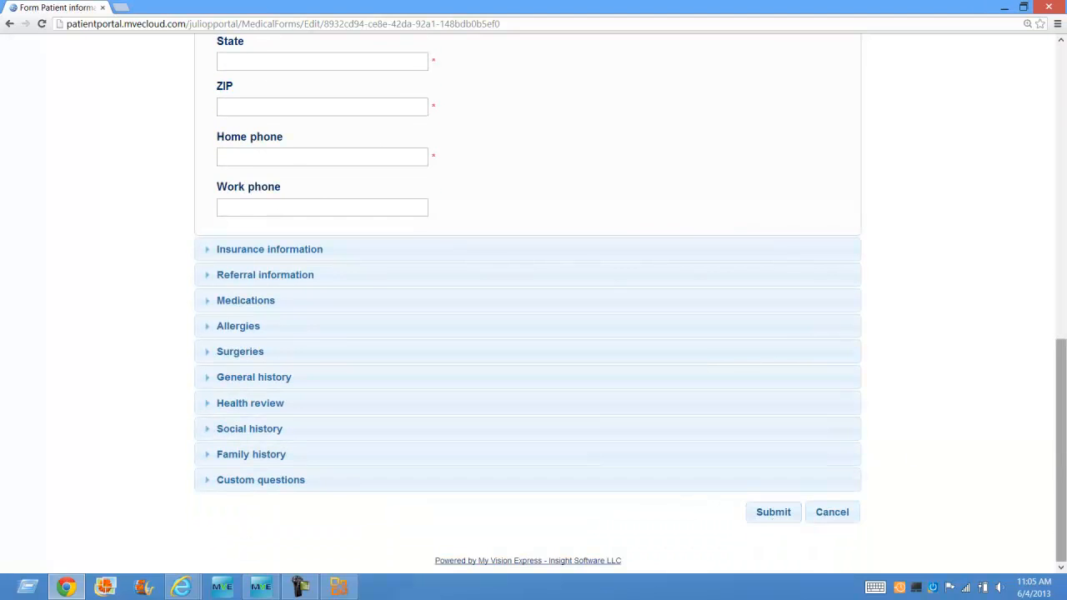
{"action": "left_click_drag", "start_coordinate": [1064, 461], "coordinate": [1051, 167]}
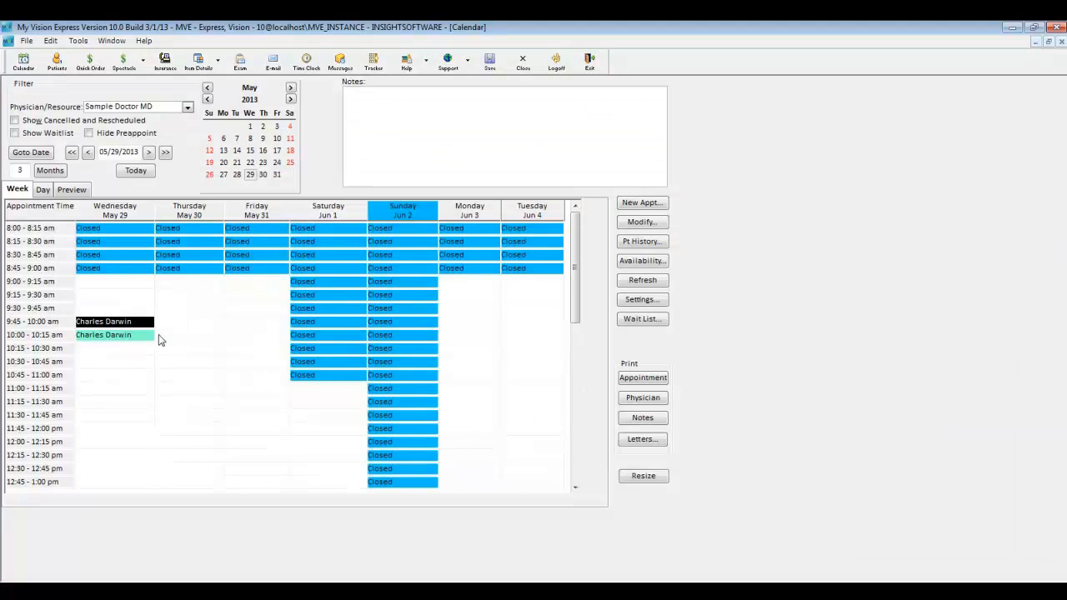
Step: Back in My Vision Express, open the patient's details for modification from the May 29, 9:45 AM appointment
{"action": "mouse_move", "coordinate": [146, 340]}
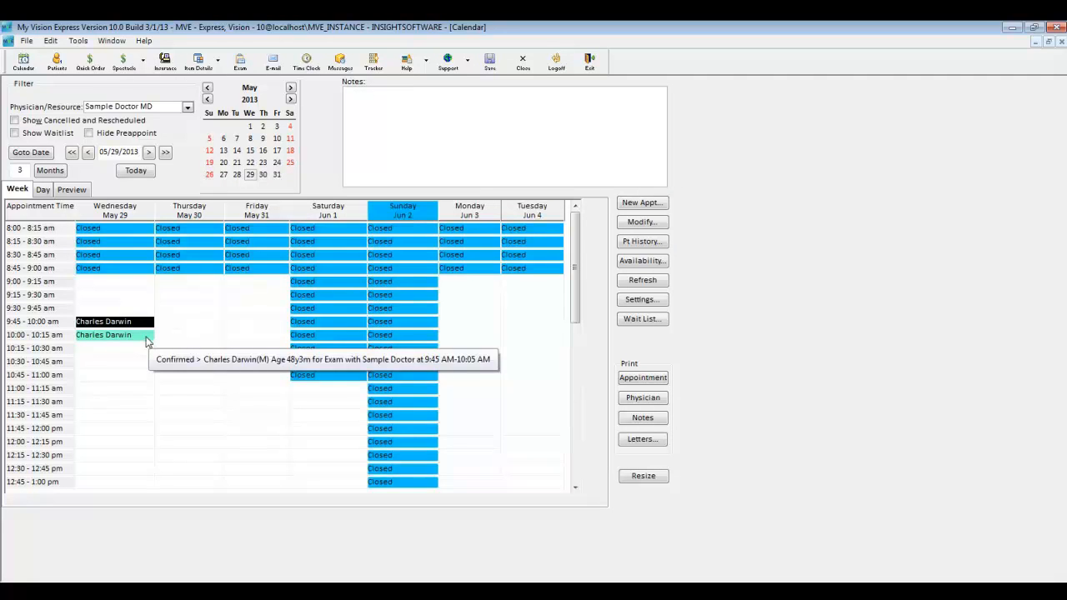
{"action": "double_click", "coordinate": [146, 340]}
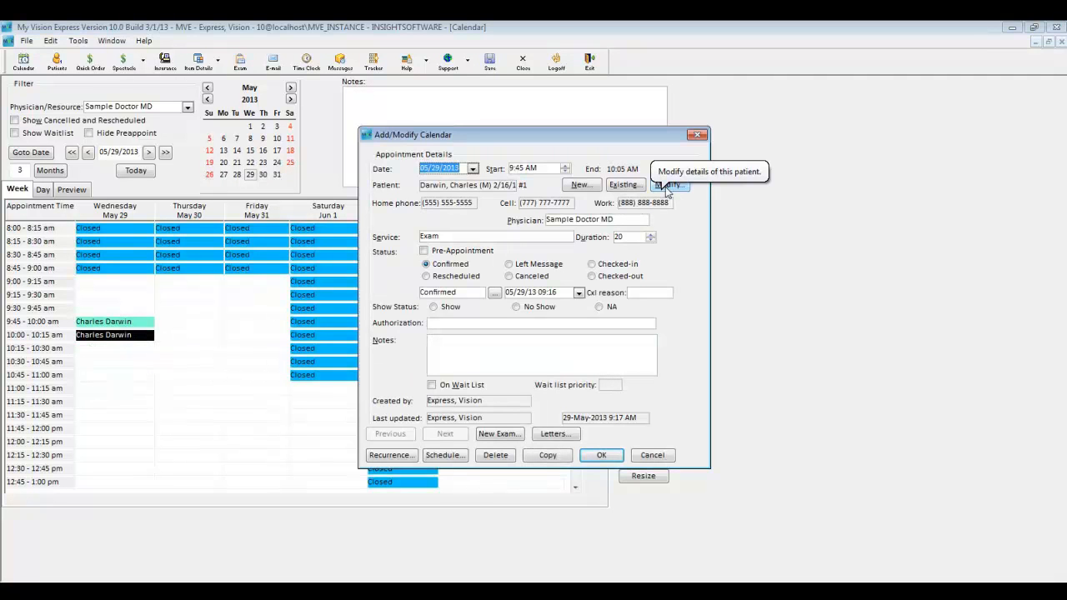
{"action": "left_click", "coordinate": [667, 186]}
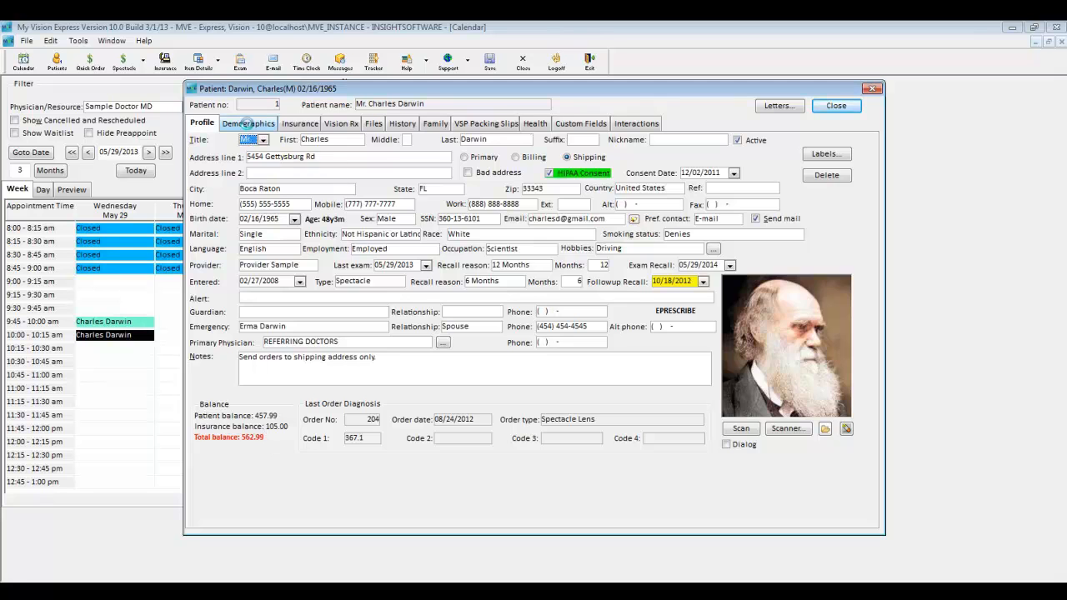
Step: Review the patient's demographics and add active tertiary vision insurance EYEMED VISION CARE with the SSN as insurance ID and plan Advantage
{"action": "left_click", "coordinate": [248, 125]}
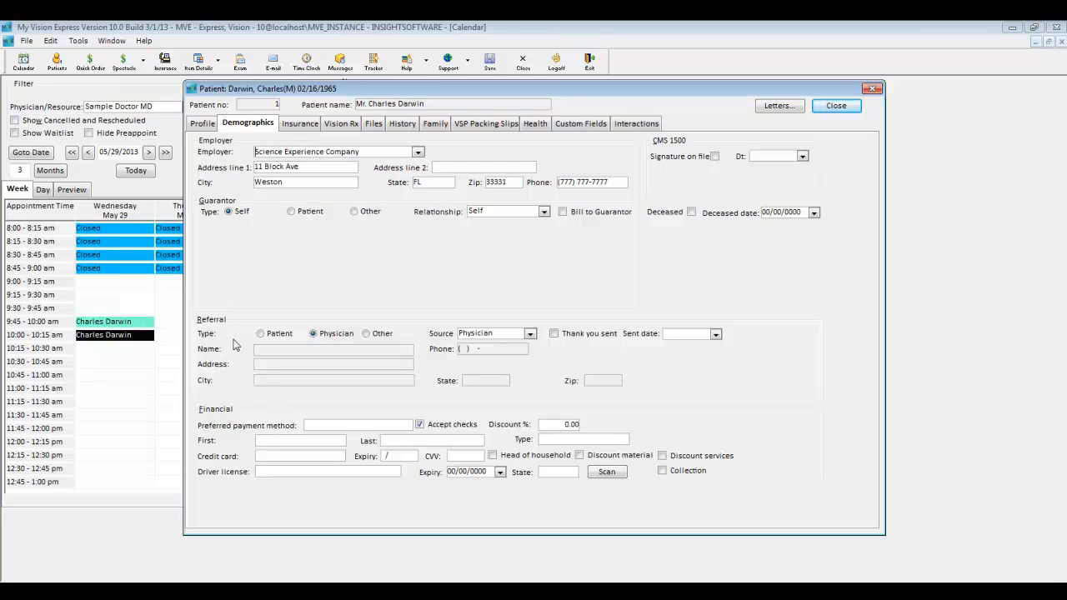
{"action": "left_click", "coordinate": [300, 125]}
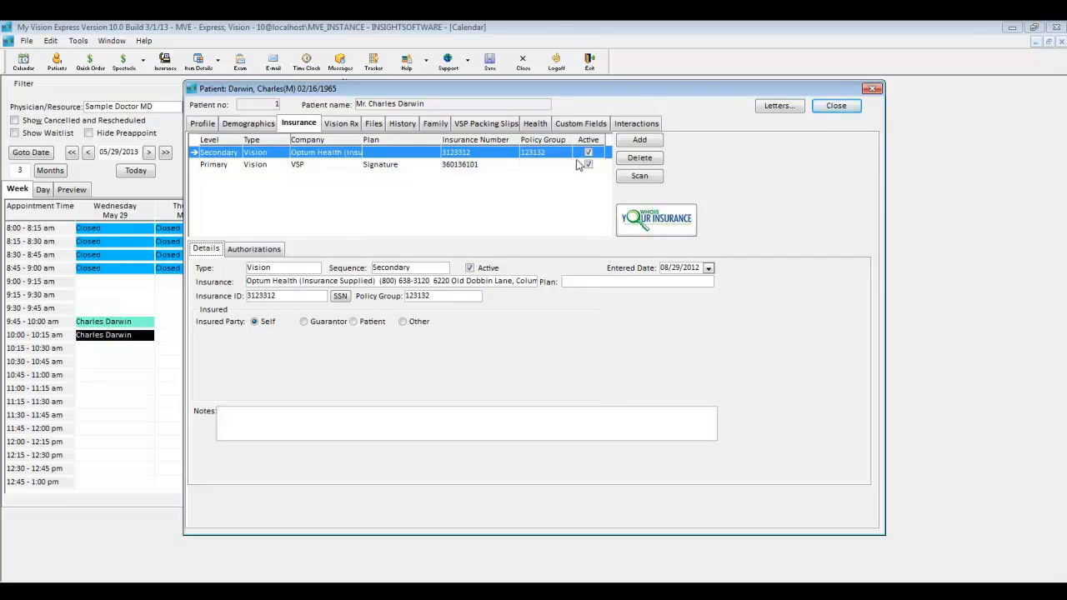
{"action": "left_click", "coordinate": [655, 144]}
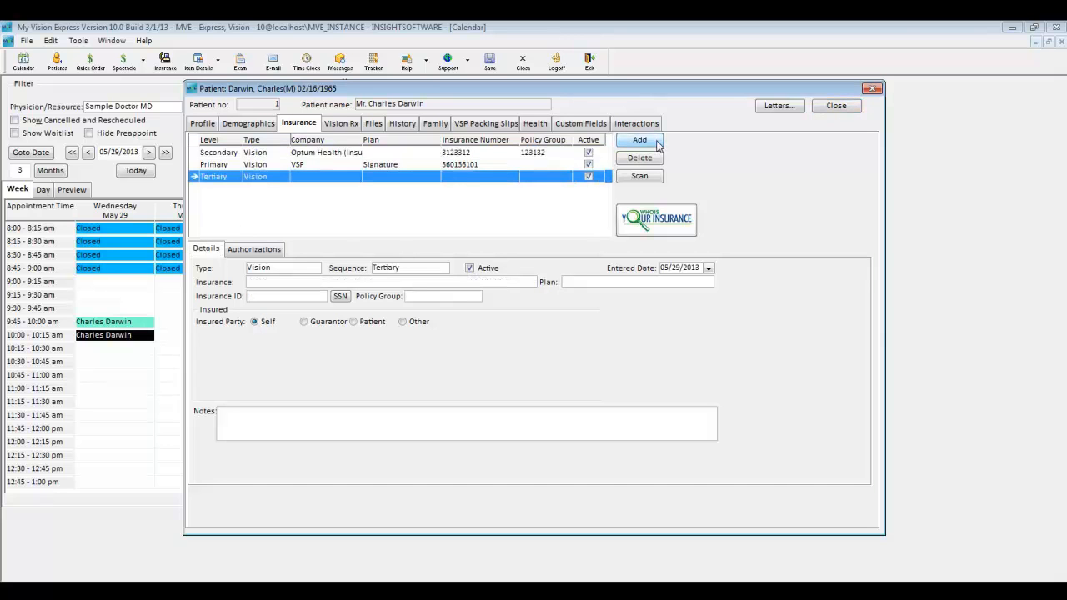
{"action": "left_click", "coordinate": [355, 283]}
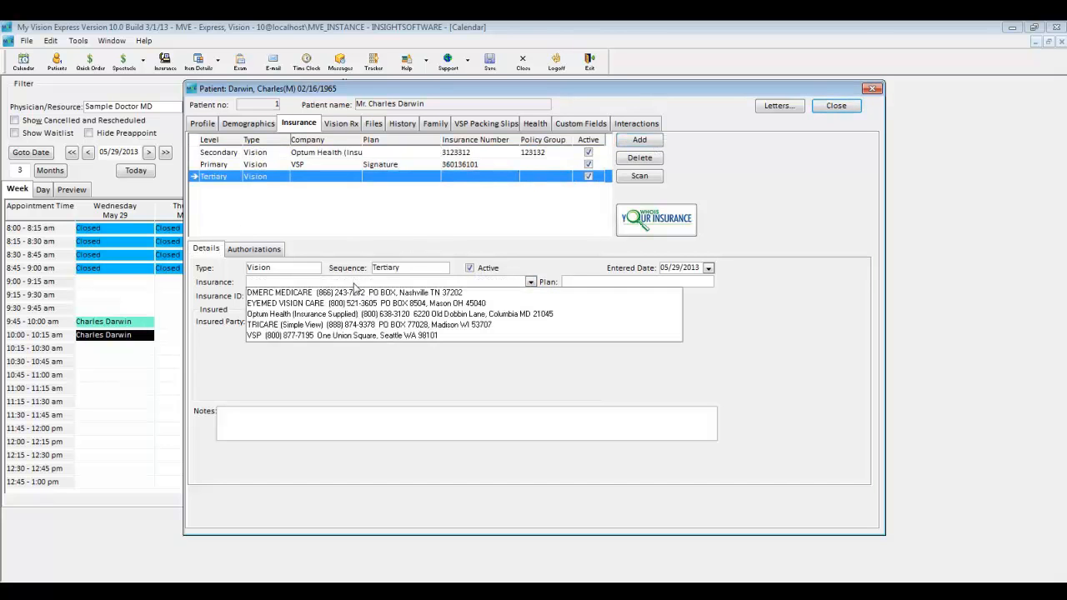
{"action": "left_click", "coordinate": [294, 304]}
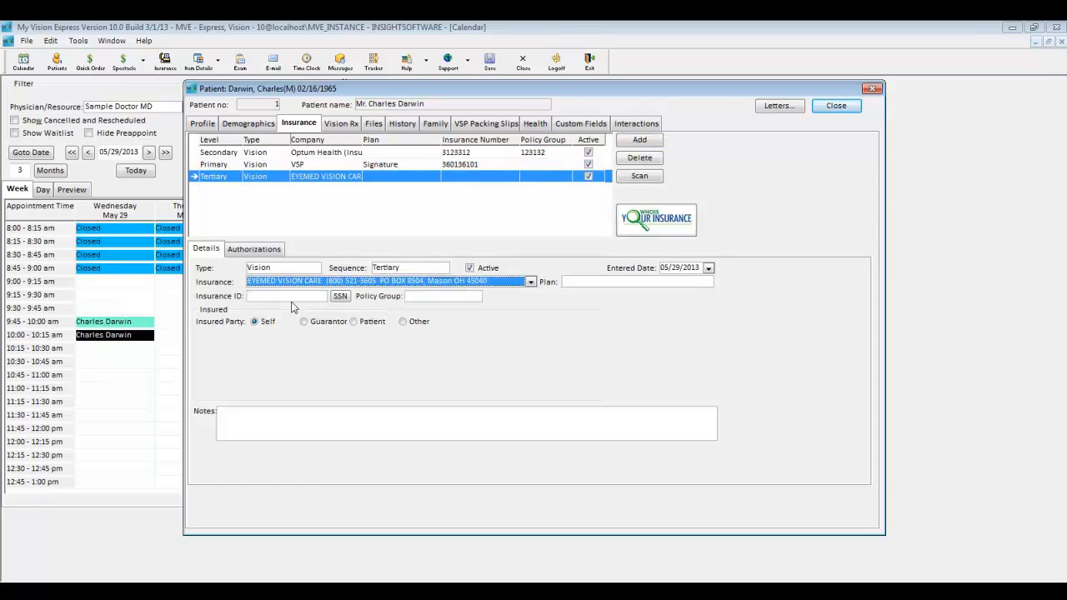
{"action": "left_click", "coordinate": [341, 297]}
{"action": "left_click", "coordinate": [566, 284]}
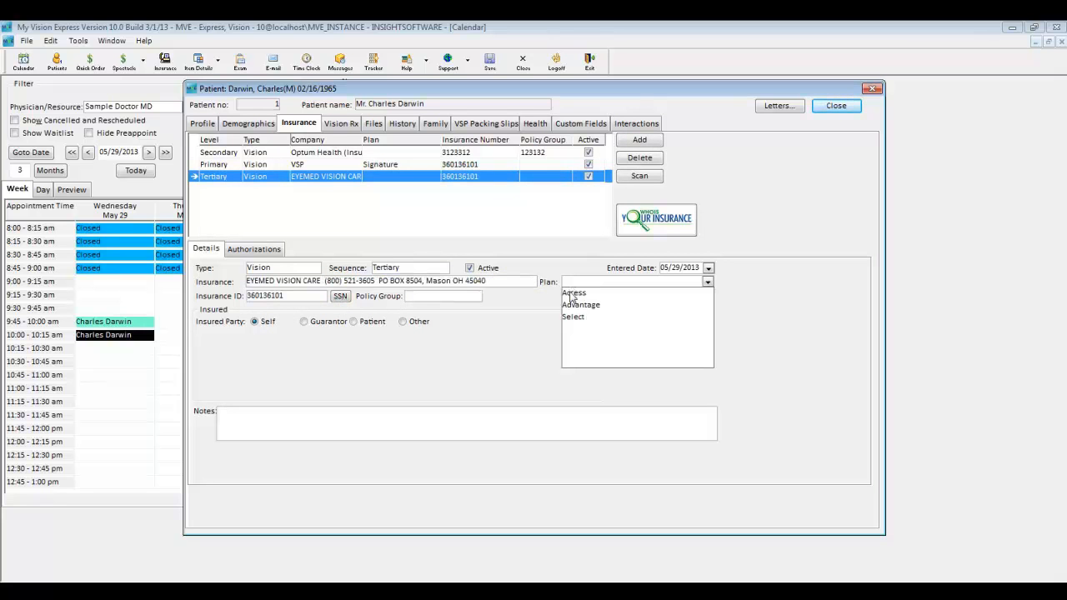
{"action": "left_click", "coordinate": [572, 310]}
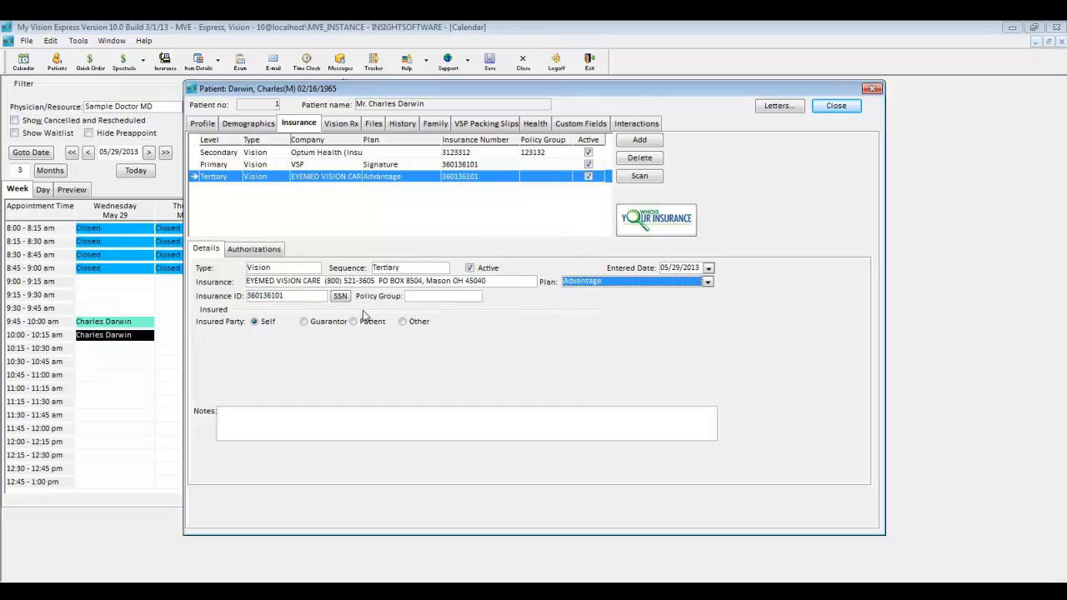
Step: Using the EyeMed/Aetna eligibility results, add an EyeMed authorization with exam copay 25.00, frame copay 10.00, contacts allowance 130.00 and frame retail allowance 125.00
{"action": "left_click", "coordinate": [253, 248]}
{"action": "left_click", "coordinate": [829, 273]}
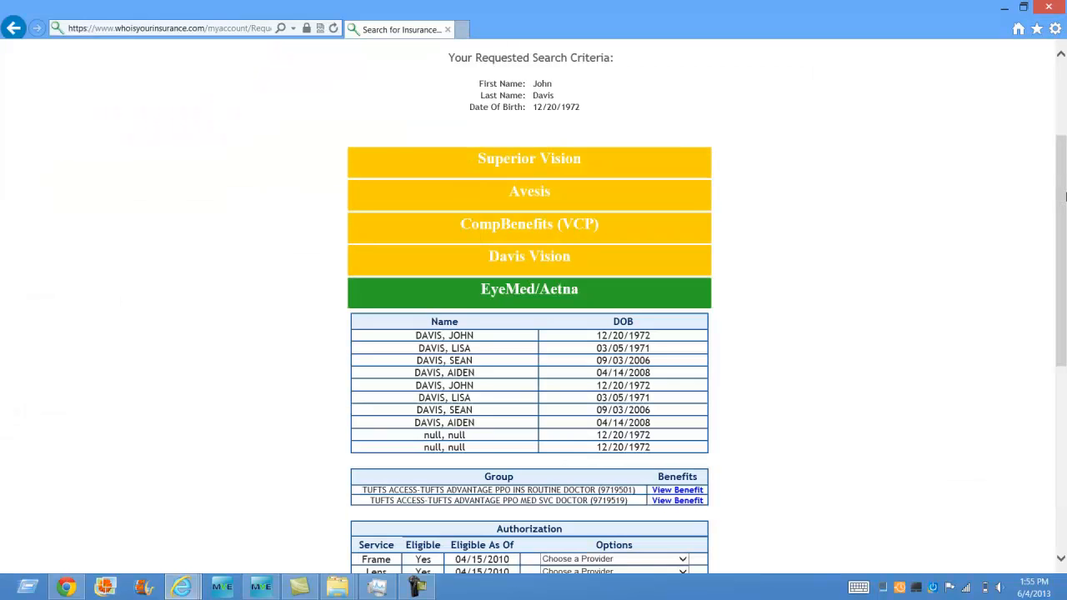
{"action": "left_click_drag", "start_coordinate": [1066, 181], "coordinate": [1064, 212]}
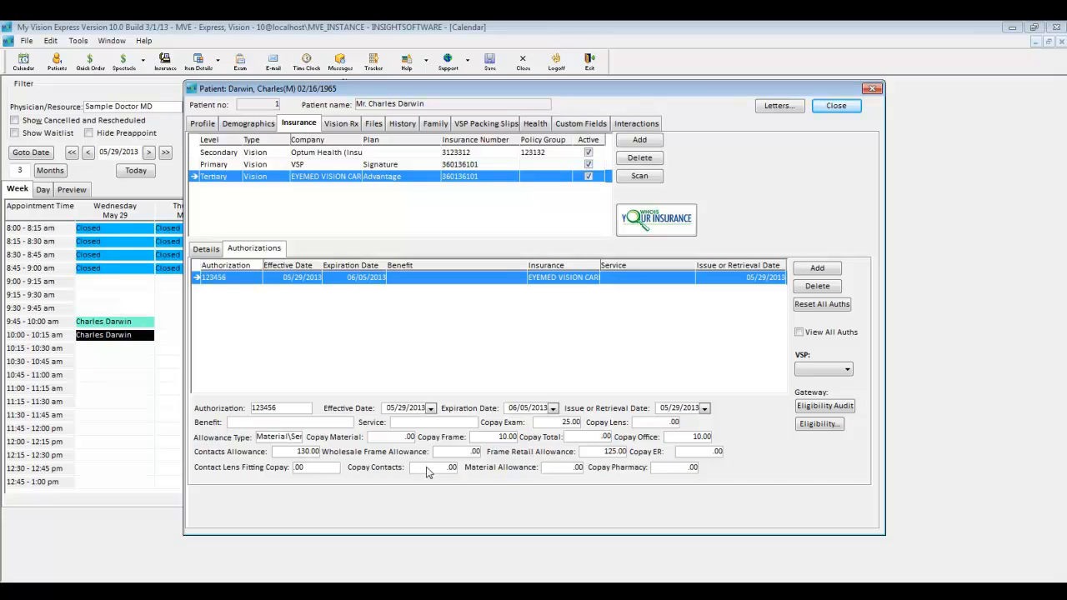
{"action": "type", "text": "3"}
{"action": "type", "text": "40"}
Step: Examine the patient's prescriptions, attached files and history, including the order line items, appointments, exams and claims
{"action": "left_click", "coordinate": [348, 125]}
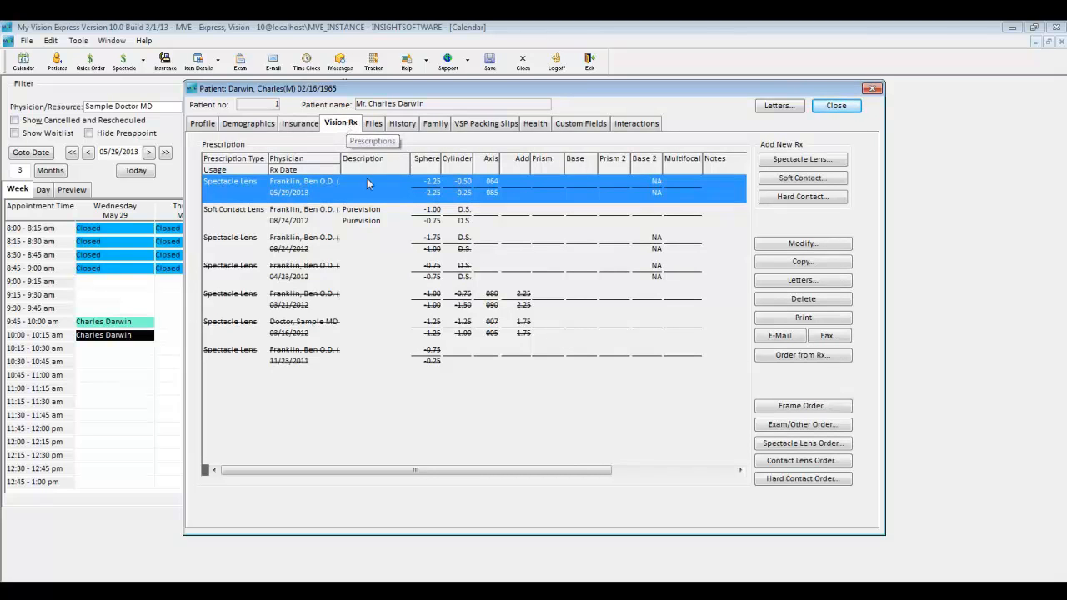
{"action": "left_click", "coordinate": [373, 124]}
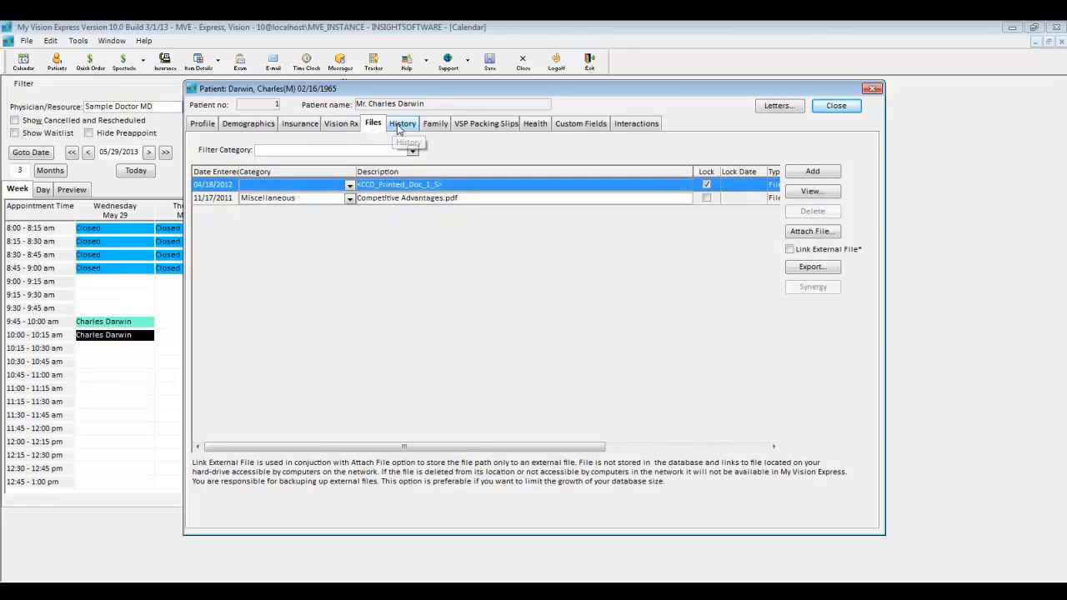
{"action": "left_click", "coordinate": [402, 124]}
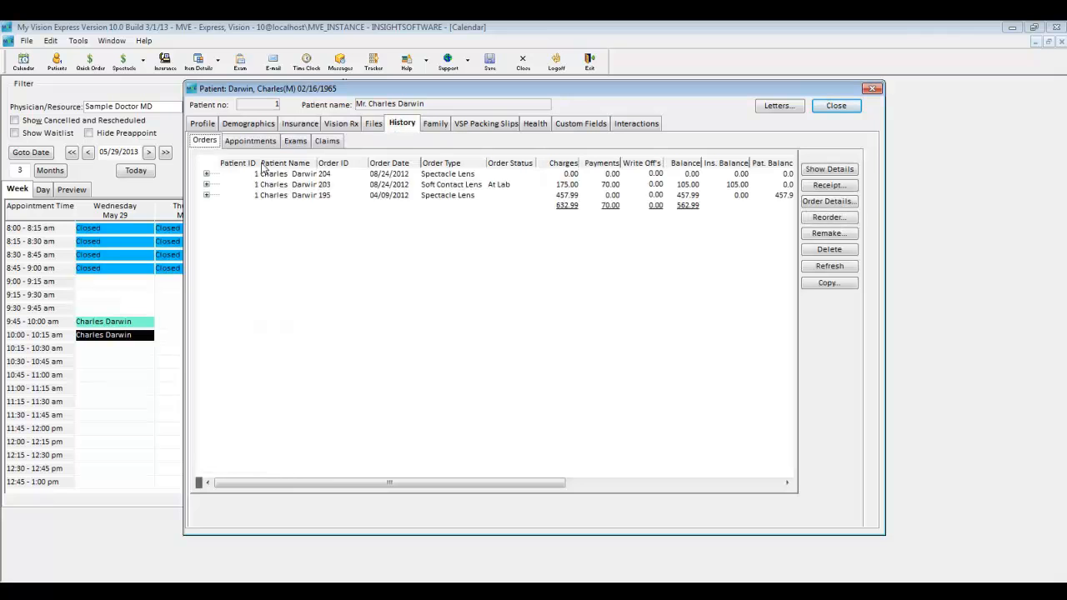
{"action": "left_click", "coordinate": [206, 175]}
{"action": "left_click", "coordinate": [206, 196]}
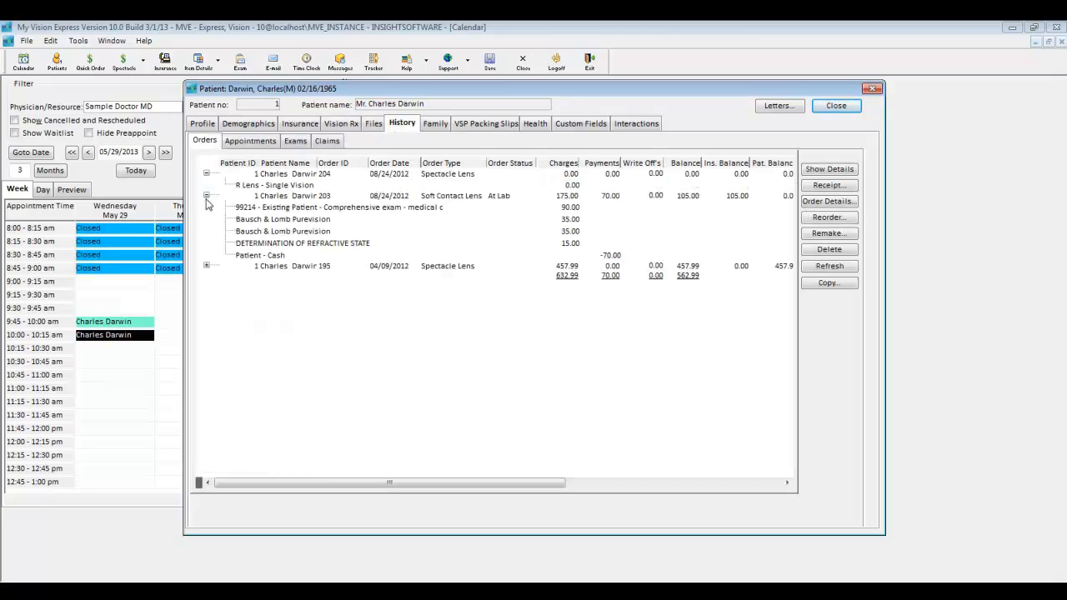
{"action": "left_click", "coordinate": [206, 266]}
{"action": "left_click", "coordinate": [258, 142]}
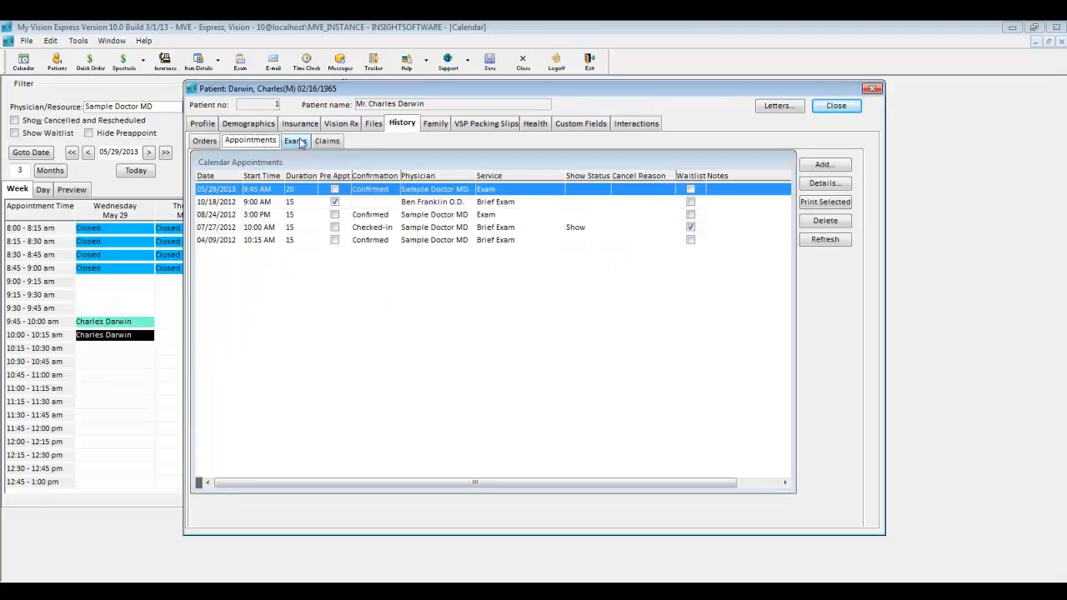
{"action": "left_click", "coordinate": [297, 141]}
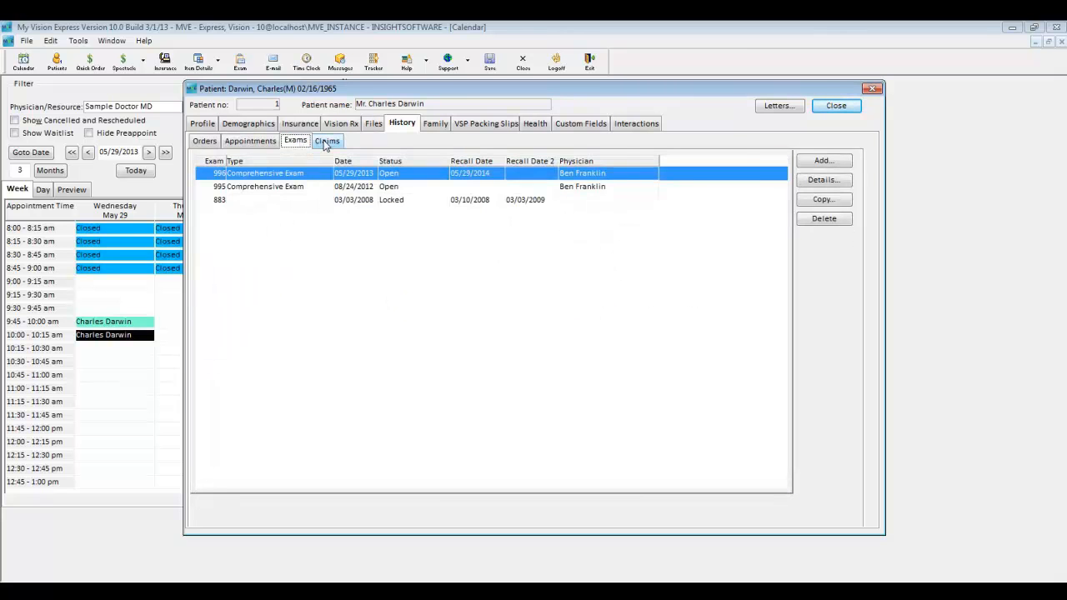
{"action": "left_click", "coordinate": [326, 143]}
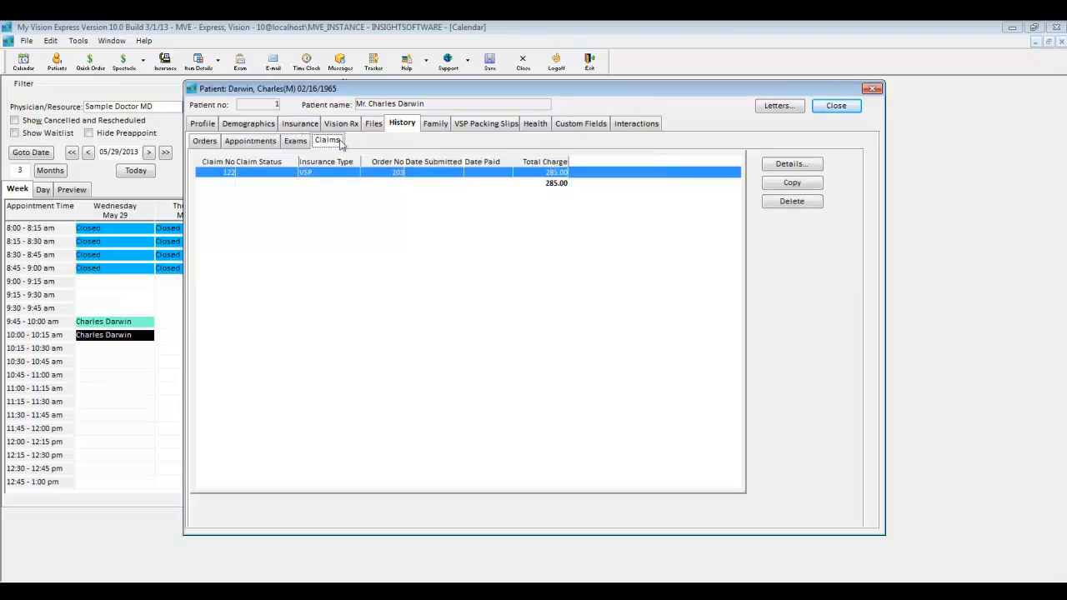
Step: Examine the patient's family members and orders, and the health record's problem list, allergies and medications
{"action": "left_click", "coordinate": [437, 127]}
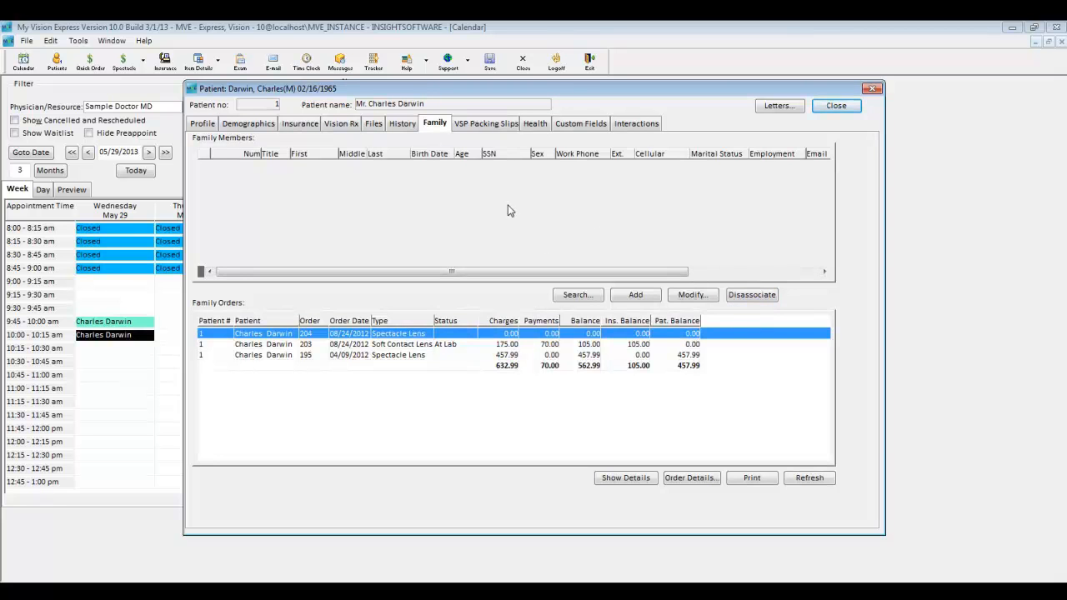
{"action": "left_click", "coordinate": [536, 124]}
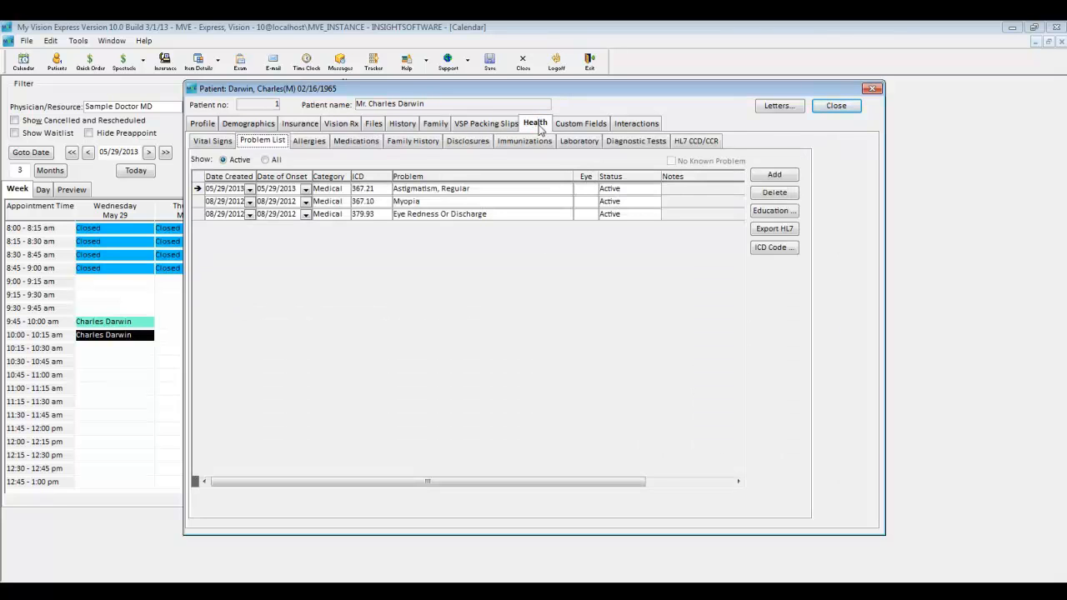
{"action": "left_click", "coordinate": [309, 143]}
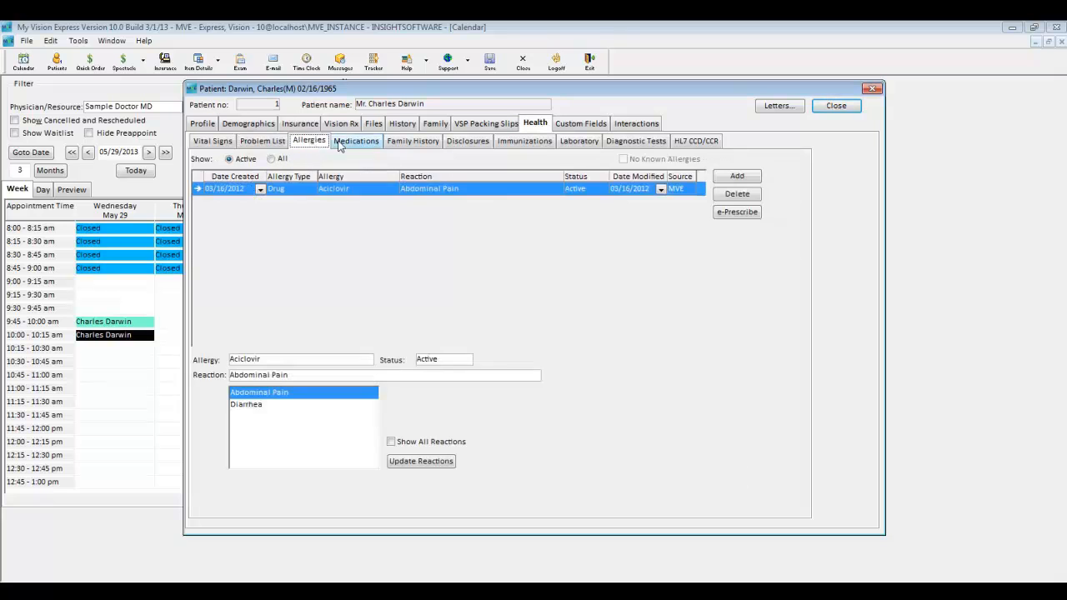
{"action": "left_click", "coordinate": [357, 143]}
Step: Add a family history entry for Blindness with timeline Adult onset, relationship Brother and the note "Accident"
{"action": "left_click", "coordinate": [409, 145]}
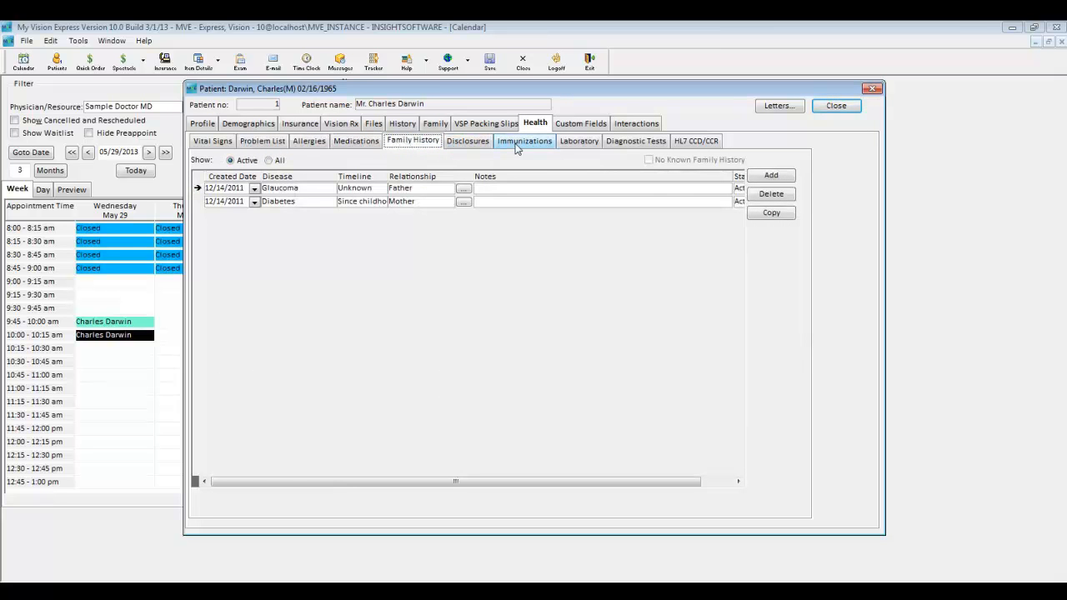
{"action": "left_click", "coordinate": [771, 176]}
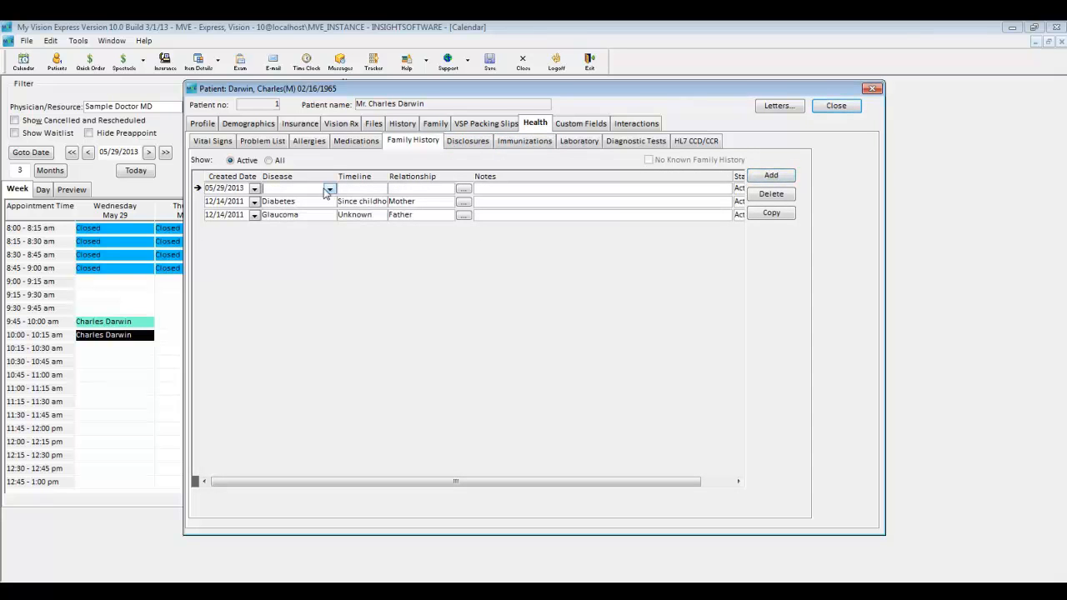
{"action": "left_click", "coordinate": [329, 191]}
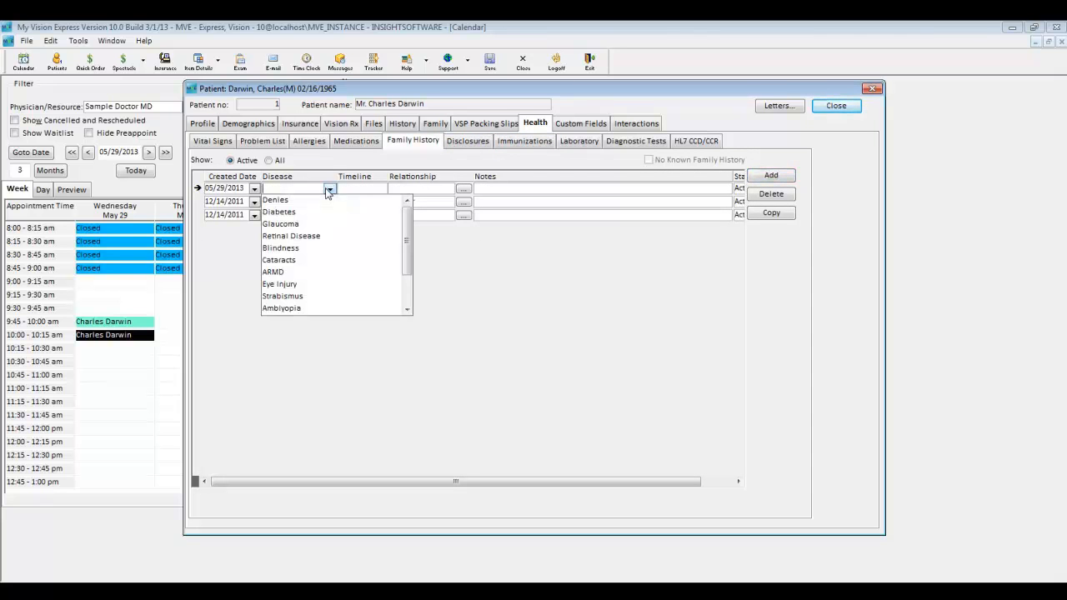
{"action": "left_click", "coordinate": [320, 248]}
{"action": "left_click", "coordinate": [385, 190]}
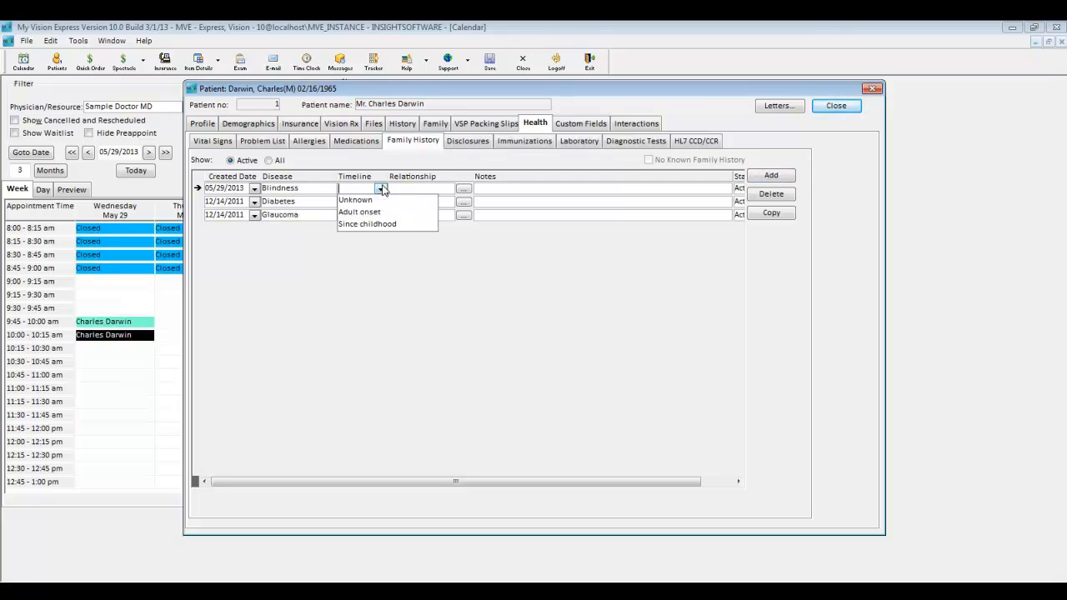
{"action": "left_click", "coordinate": [374, 211]}
{"action": "left_click", "coordinate": [450, 191]}
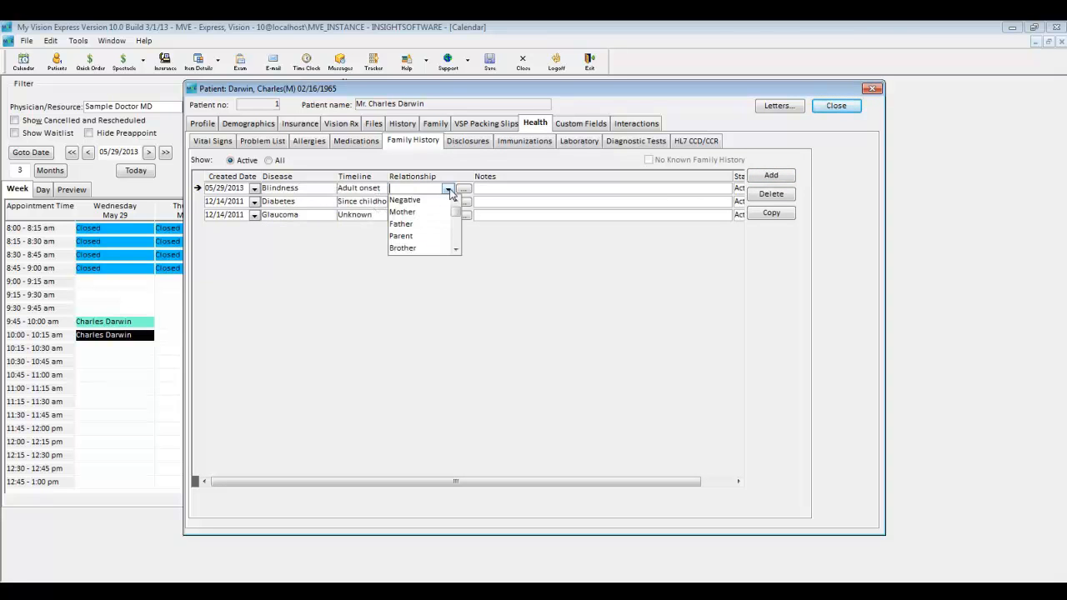
{"action": "left_click", "coordinate": [412, 249]}
{"action": "left_click", "coordinate": [495, 190]}
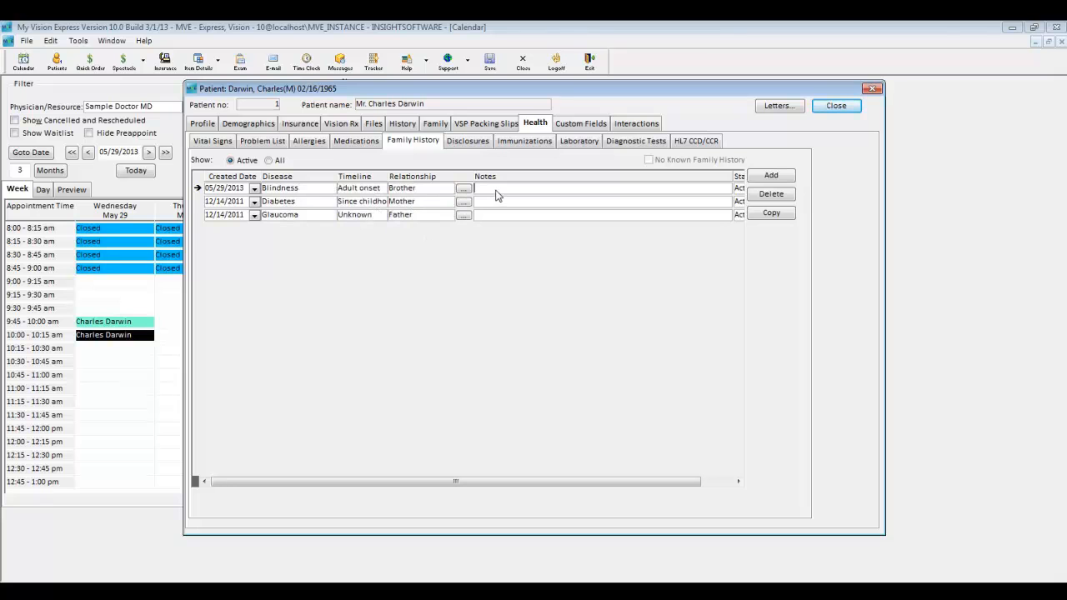
{"action": "type", "text": "Accident"}
Step: View the custom fields, add the note "Poly non-adapt" to the patient's May 29 interaction and save the record
{"action": "left_click", "coordinate": [581, 124]}
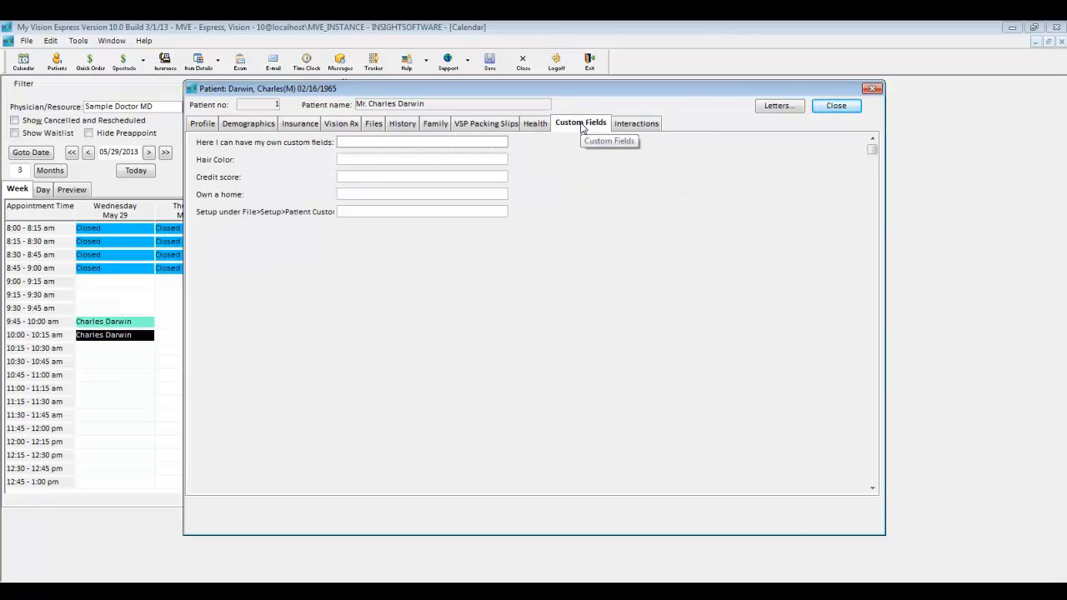
{"action": "left_click", "coordinate": [633, 124]}
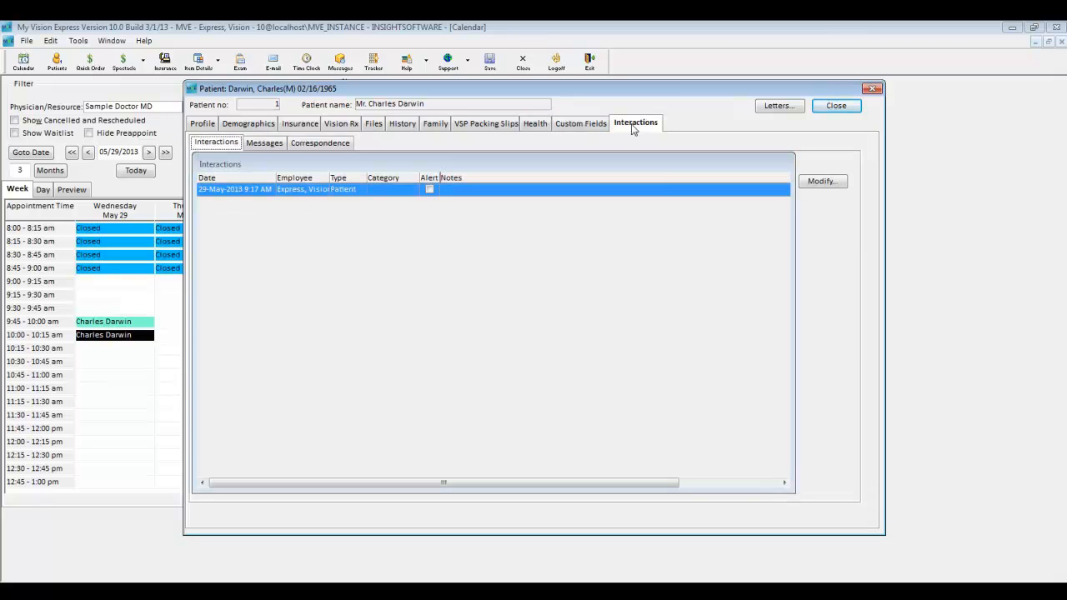
{"action": "left_click", "coordinate": [825, 182]}
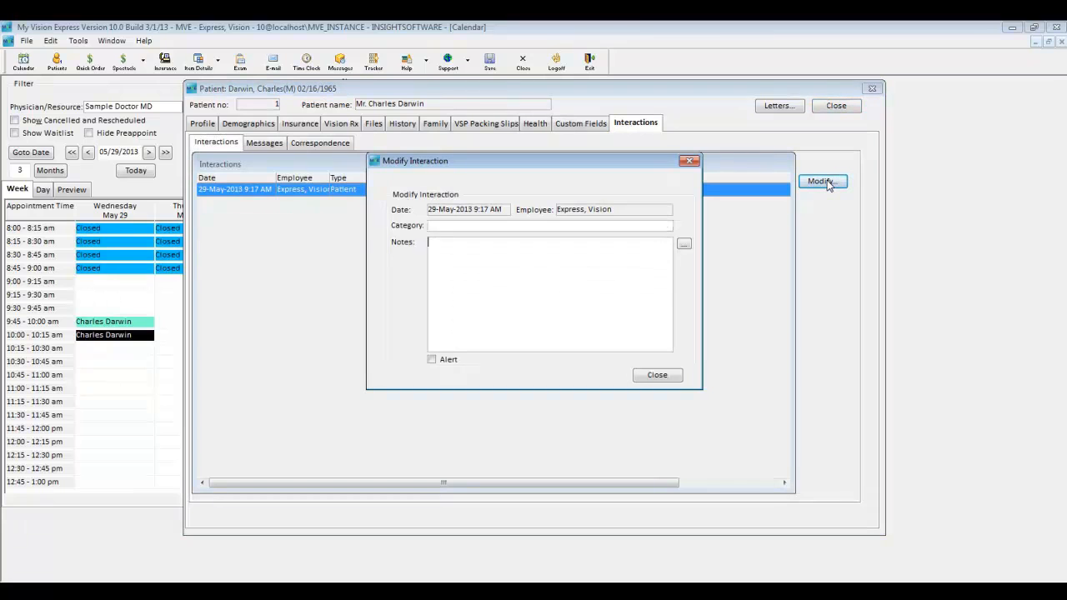
{"action": "type", "text": "poly non-adapt"}
{"action": "left_click", "coordinate": [665, 374]}
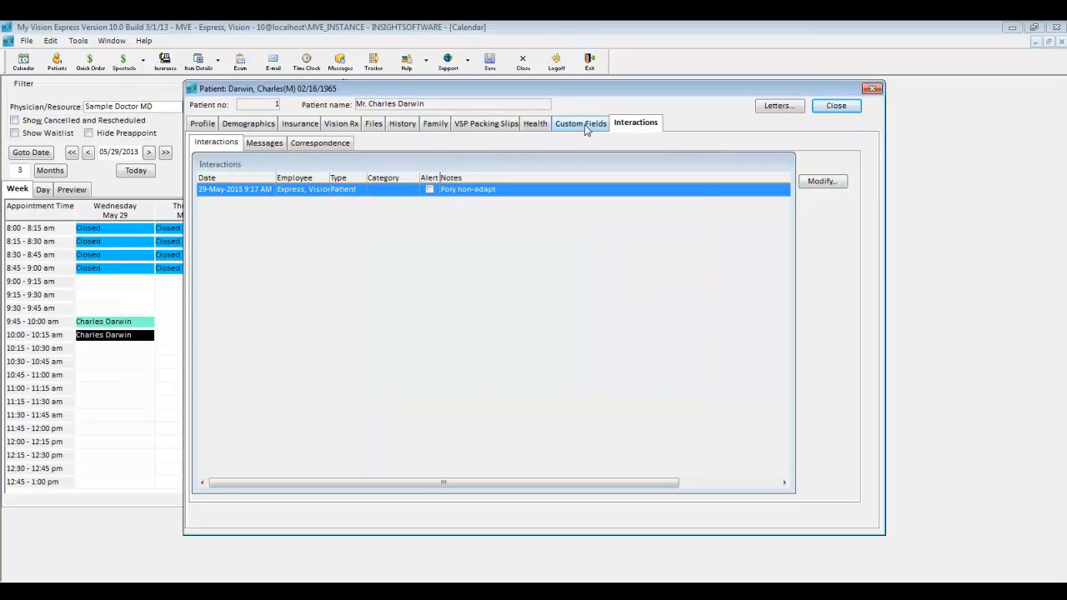
{"action": "left_click", "coordinate": [493, 66]}
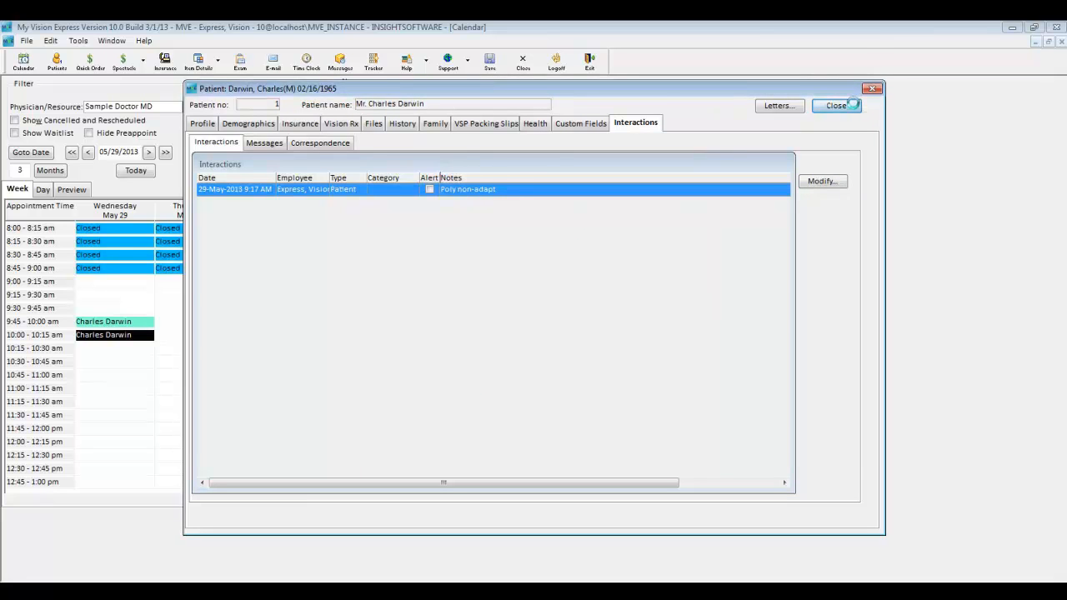
Step: Close the patient record, set the May 29, 9:45 AM appointment's status to Checked-in and save the appointment
{"action": "left_click", "coordinate": [835, 105]}
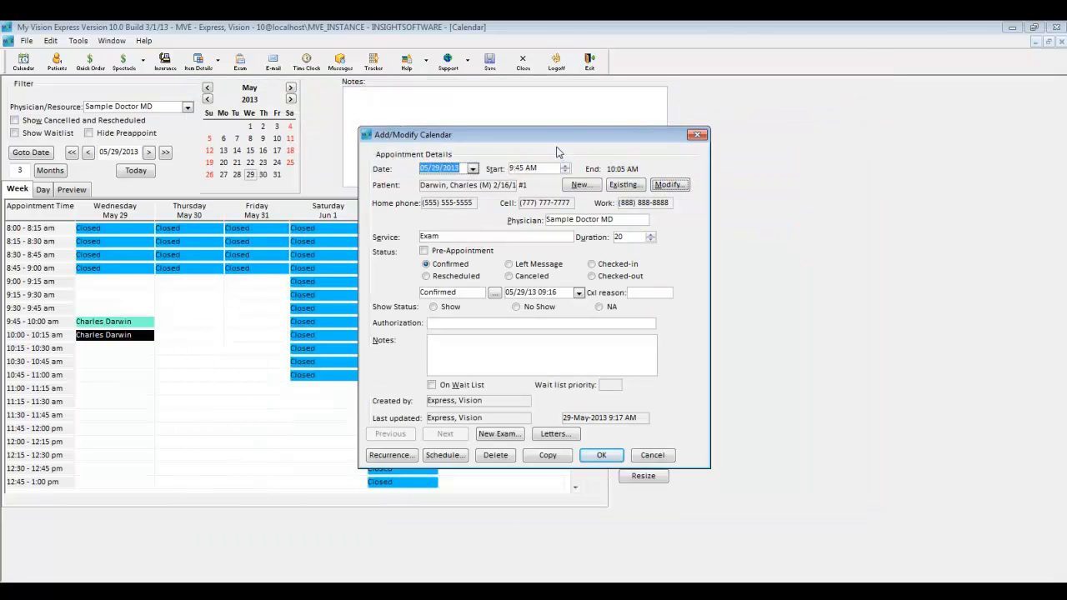
{"action": "left_click", "coordinate": [593, 264]}
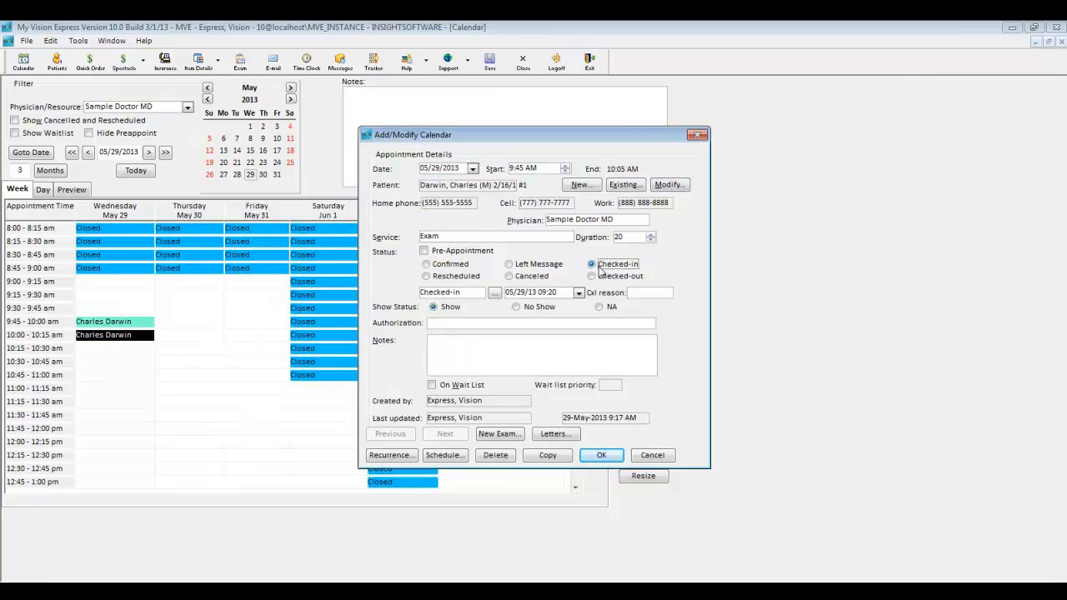
{"action": "left_click", "coordinate": [608, 458]}
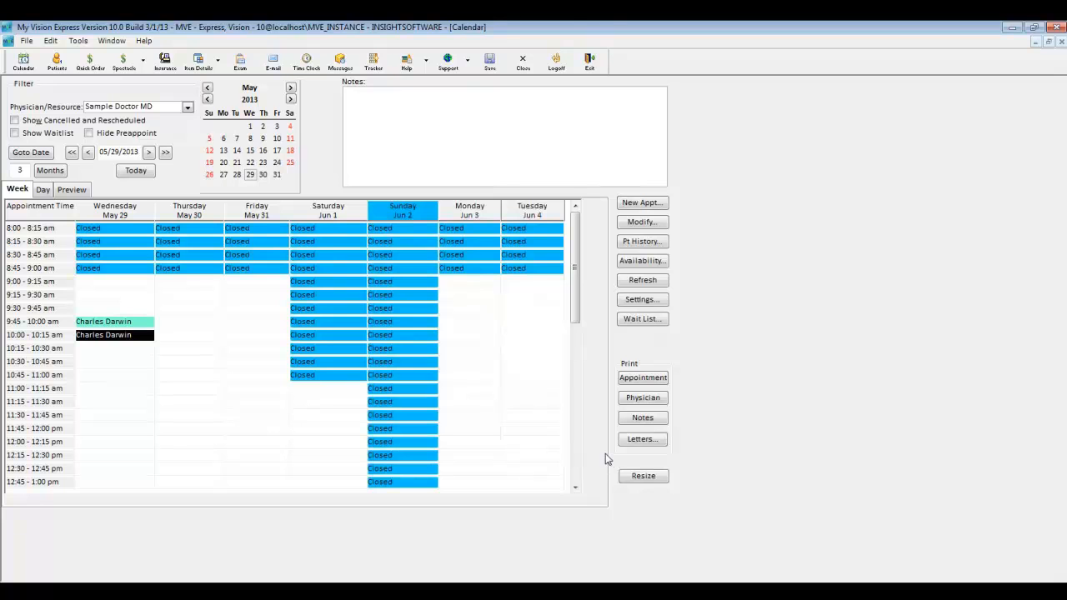
Step: Close the calendar and open the patient's 05/29/2013 Comprehensive Exam from the exam search
{"action": "left_click", "coordinate": [1059, 41]}
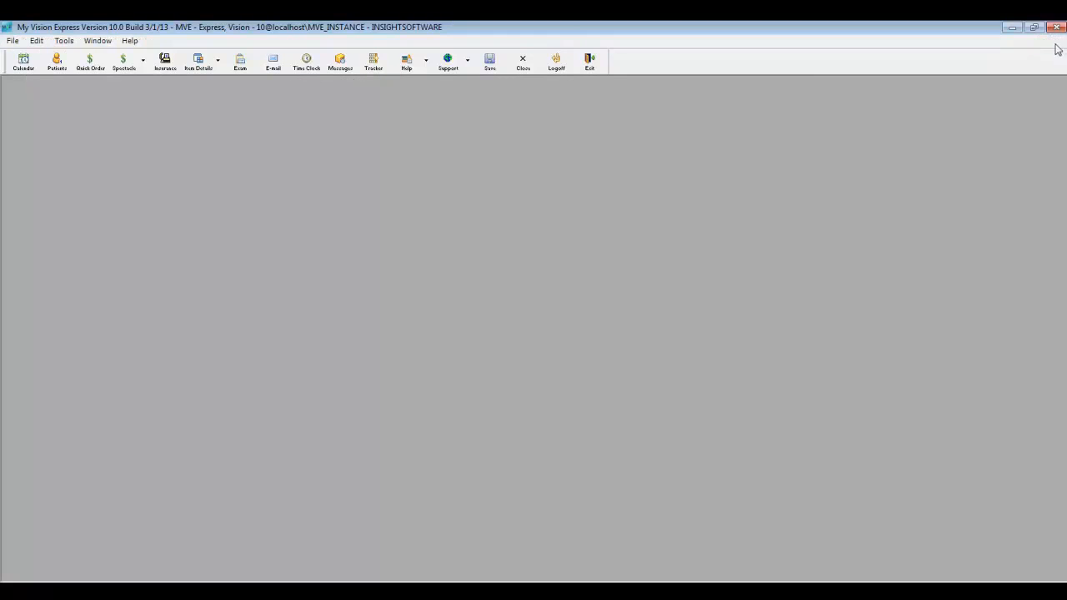
{"action": "left_click", "coordinate": [239, 64]}
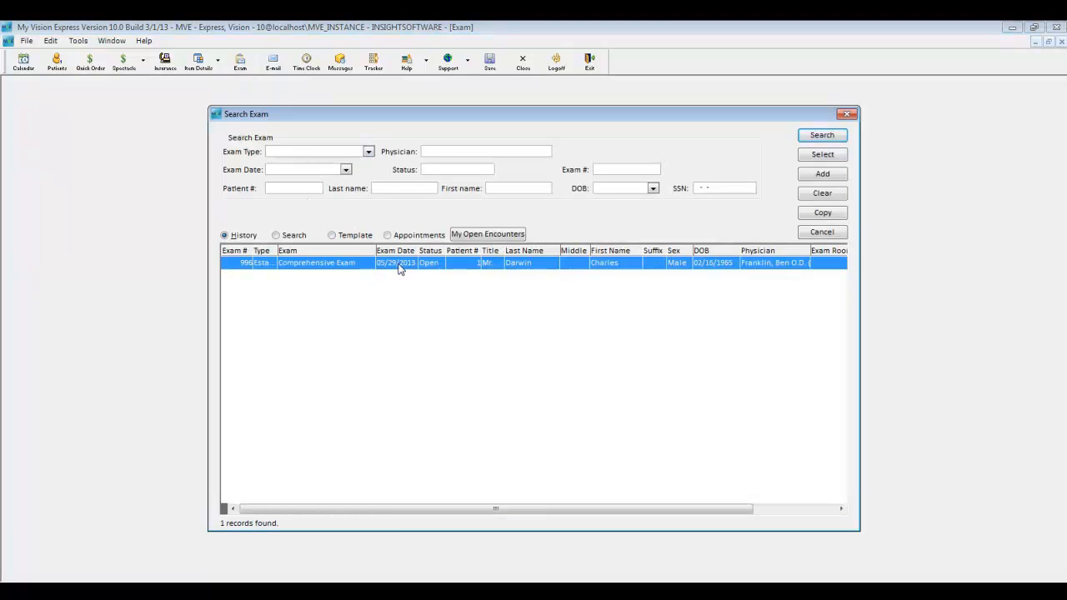
{"action": "double_click", "coordinate": [397, 264]}
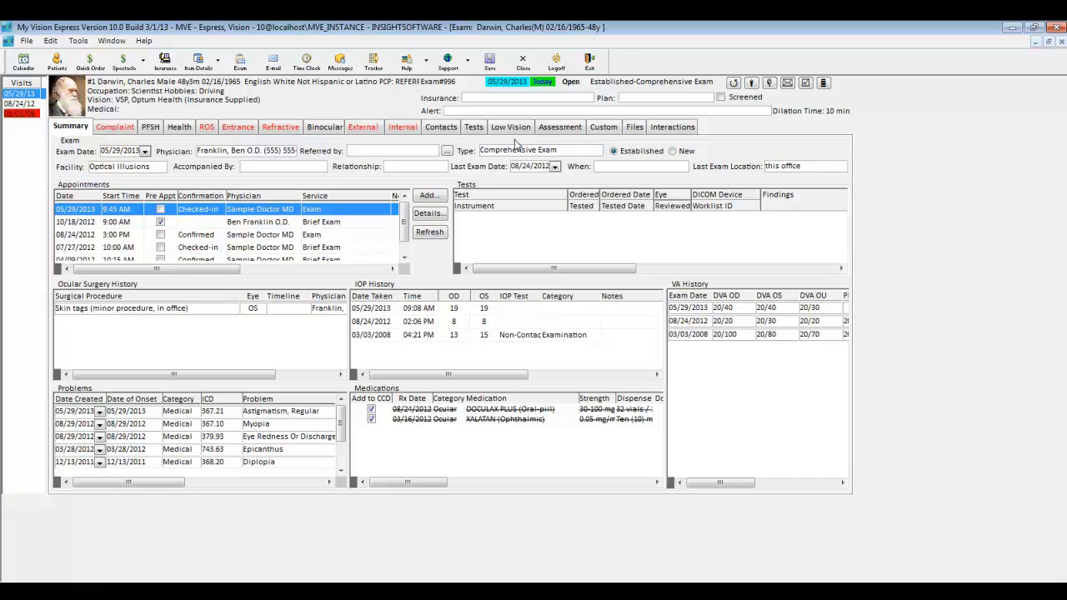
Step: Review the exam's assessment and plan, and accept the Exam Coder's code 99214 for the established patient
{"action": "left_click", "coordinate": [564, 130]}
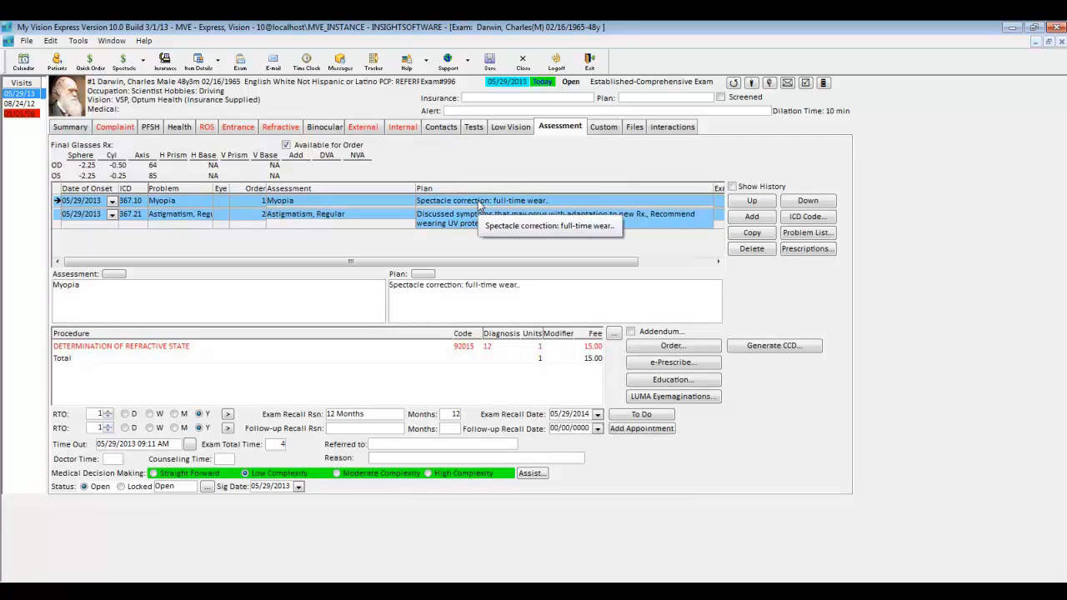
{"action": "left_click", "coordinate": [806, 84]}
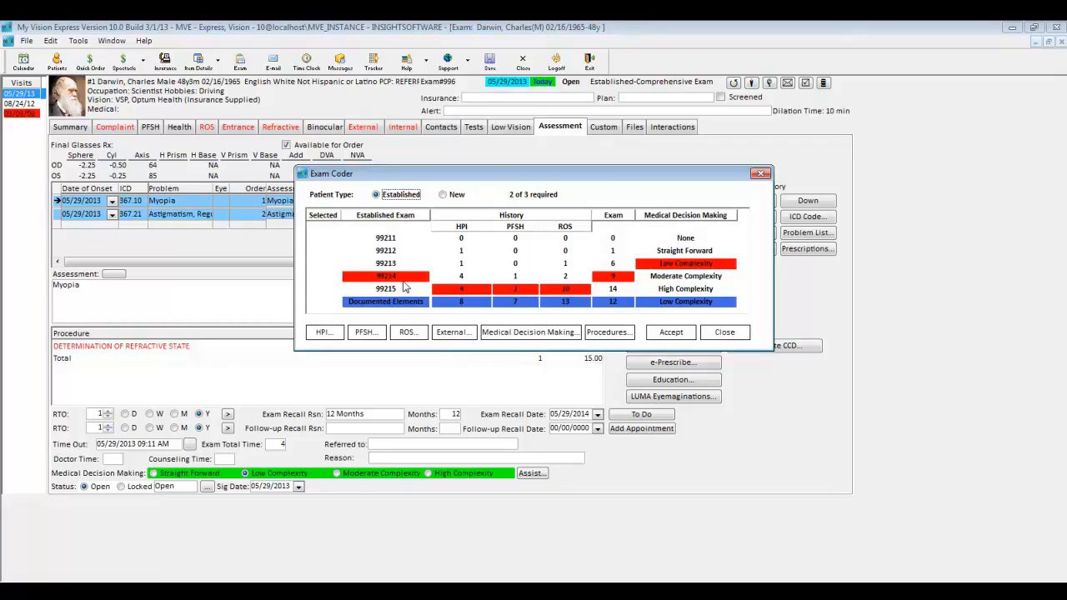
{"action": "left_click", "coordinate": [671, 332]}
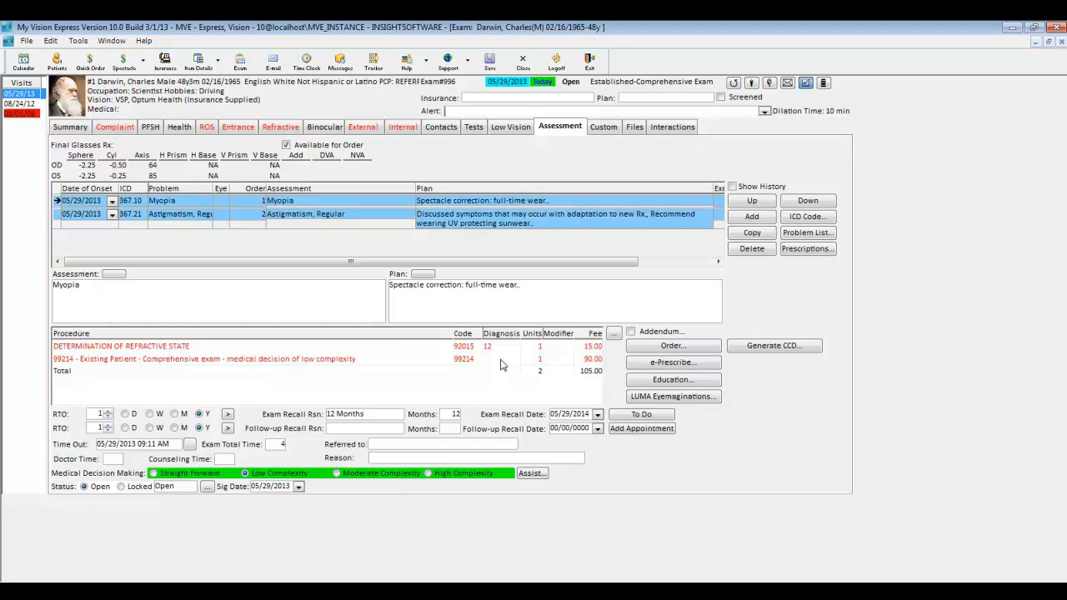
Step: Preview the Exam Glance Letter for the 05/29/2013 exam, read through it and close the letters window
{"action": "left_click", "coordinate": [788, 83]}
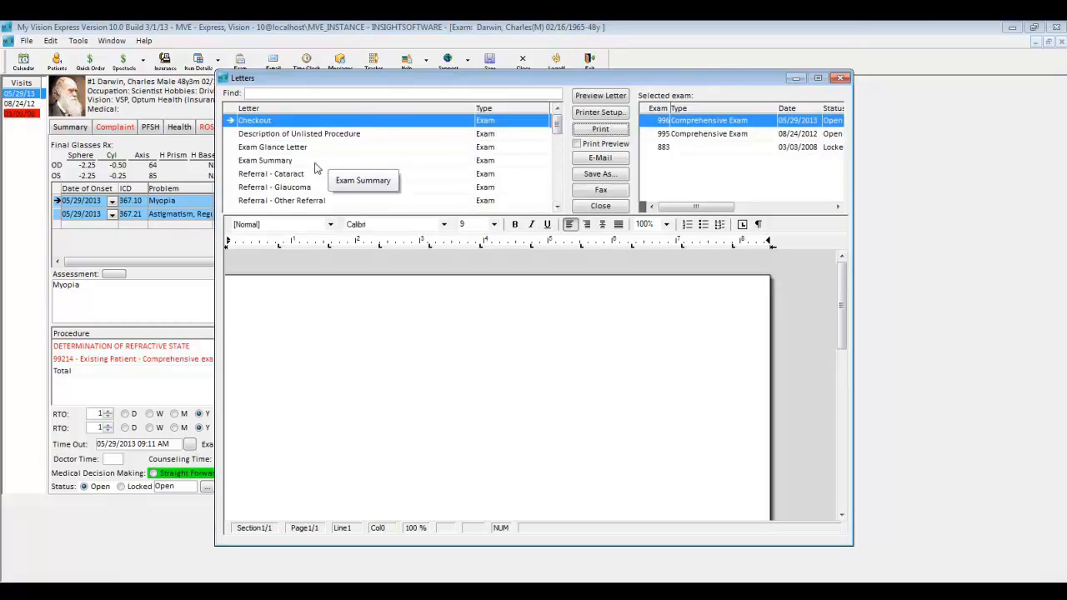
{"action": "left_click", "coordinate": [291, 147]}
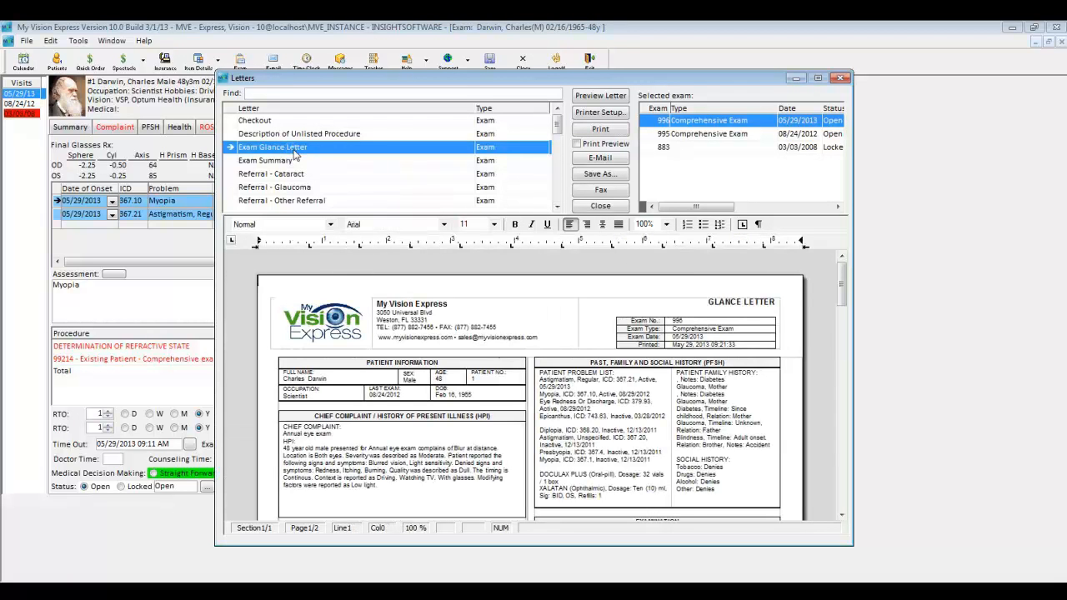
{"action": "mouse_move", "coordinate": [840, 278]}
{"action": "left_mouse_down"}
{"action": "mouse_move", "coordinate": [840, 385]}
{"action": "mouse_move", "coordinate": [846, 148]}
{"action": "left_mouse_up"}
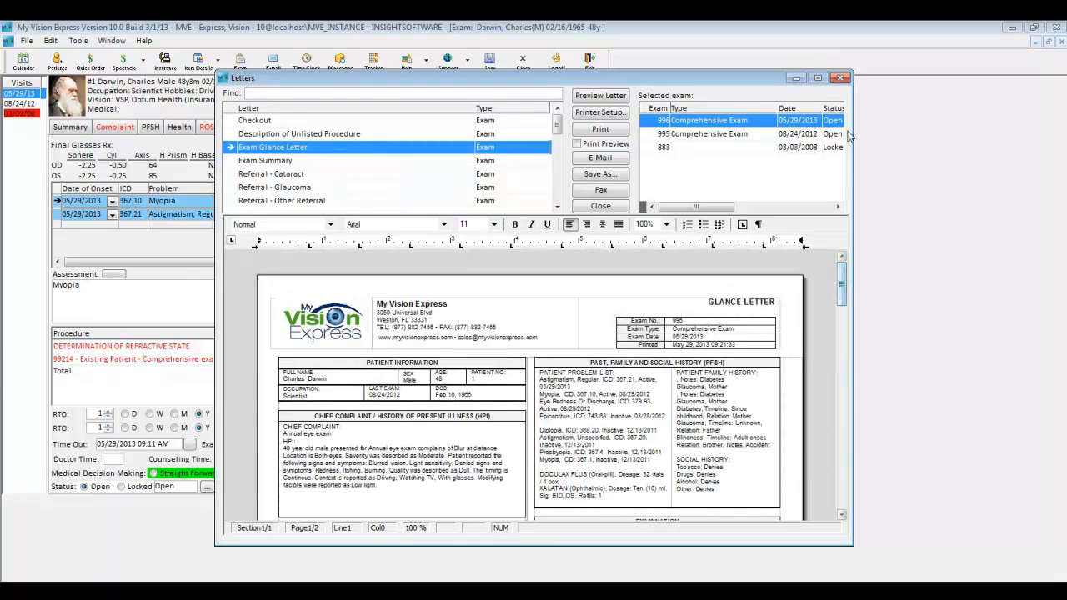
{"action": "left_click", "coordinate": [840, 78]}
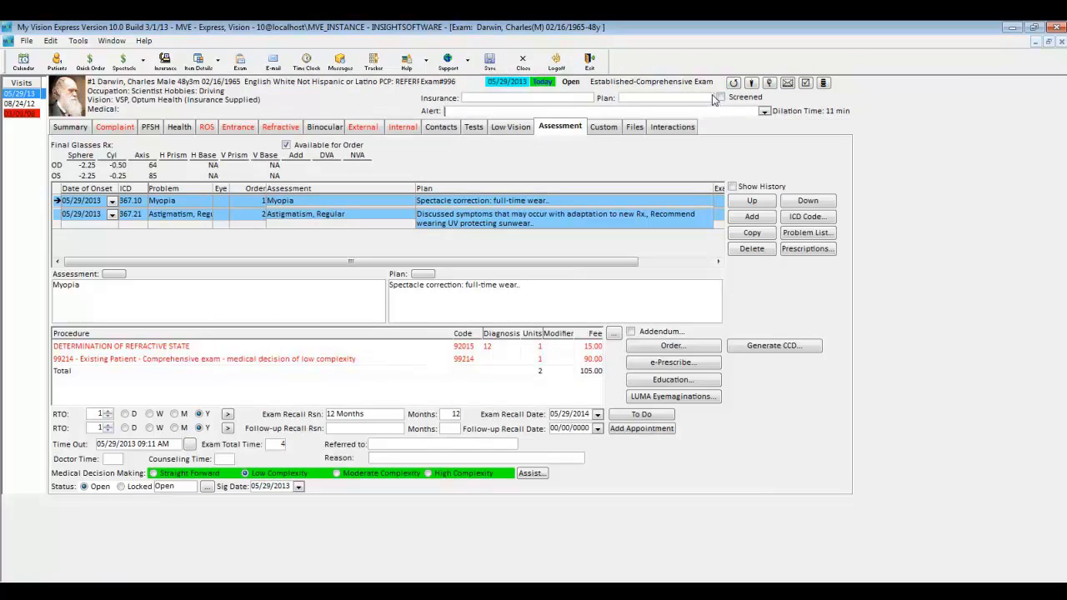
Step: Close the exam and start a new quick order
{"action": "left_click", "coordinate": [1059, 40]}
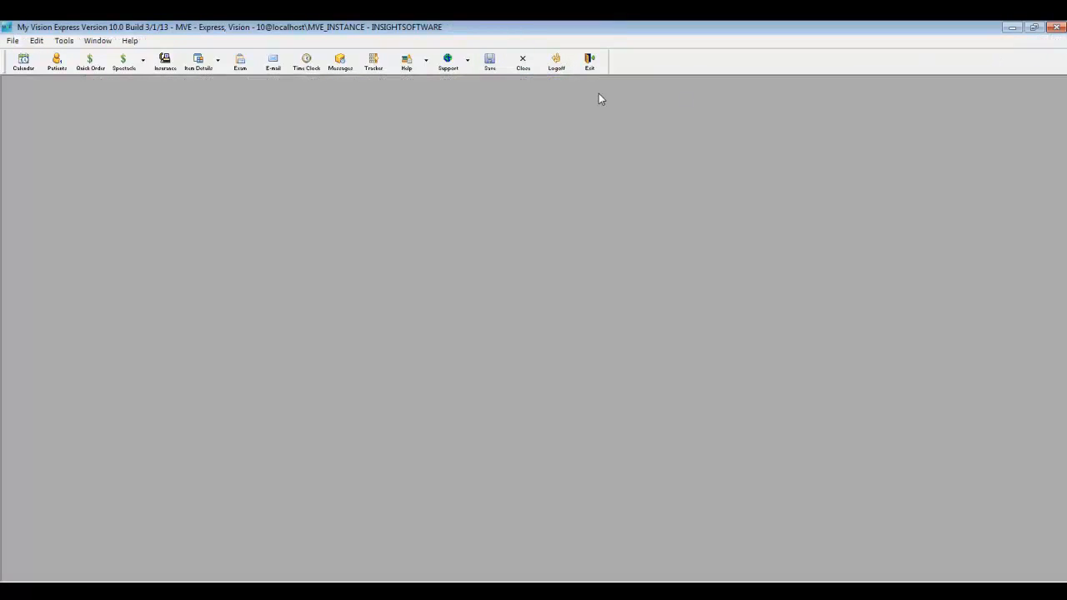
{"action": "left_click", "coordinate": [91, 64]}
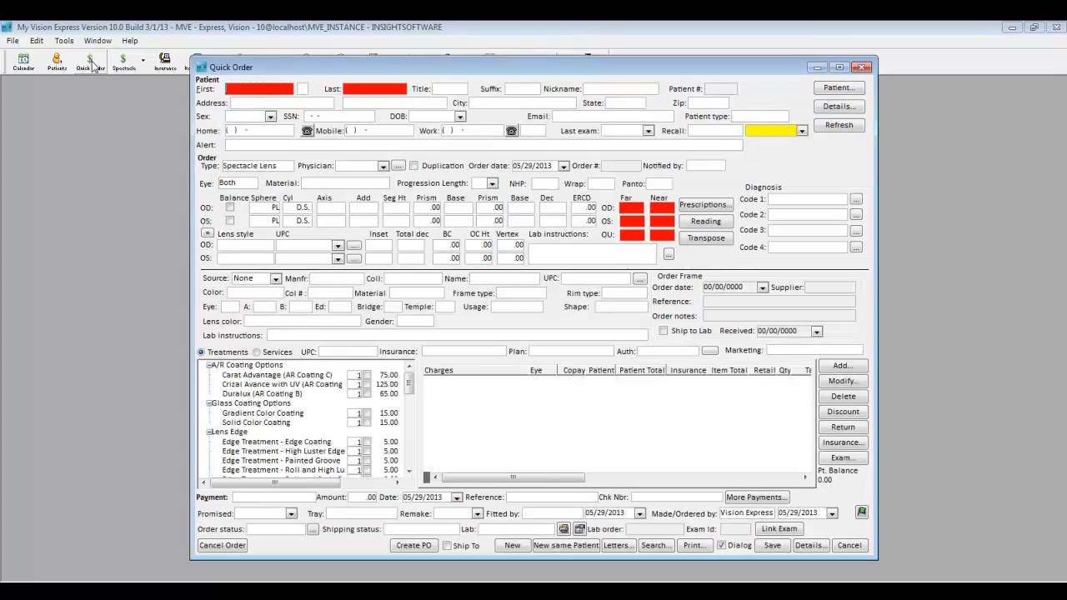
Step: Switch the order type to Soft Contact Lens, to Other and back to Spectacle Lens, accepting the clearing of order information each time
{"action": "left_click", "coordinate": [288, 169]}
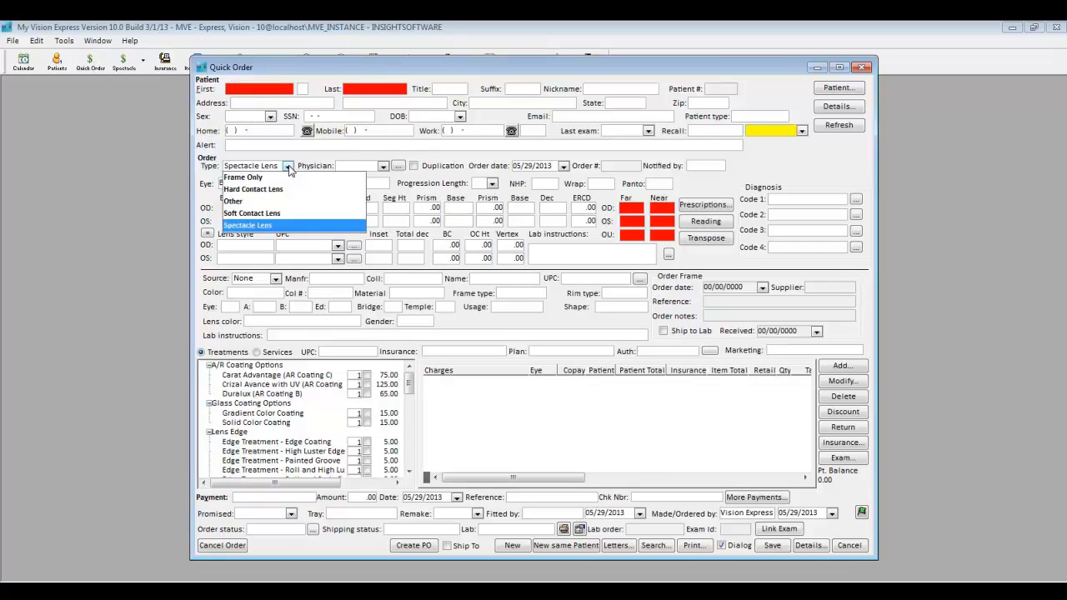
{"action": "left_click", "coordinate": [267, 215]}
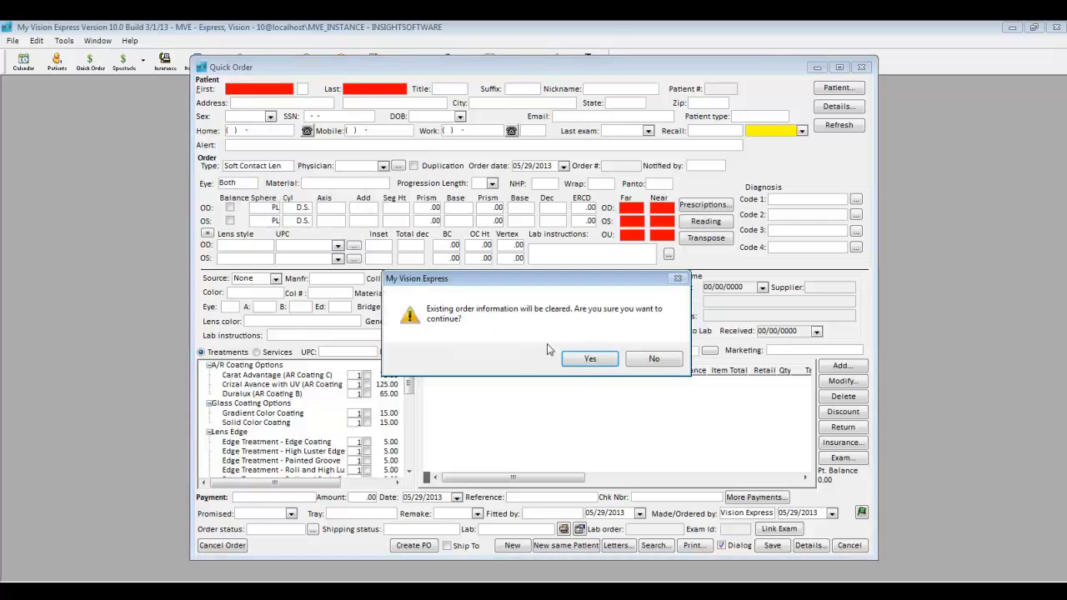
{"action": "left_click", "coordinate": [590, 359]}
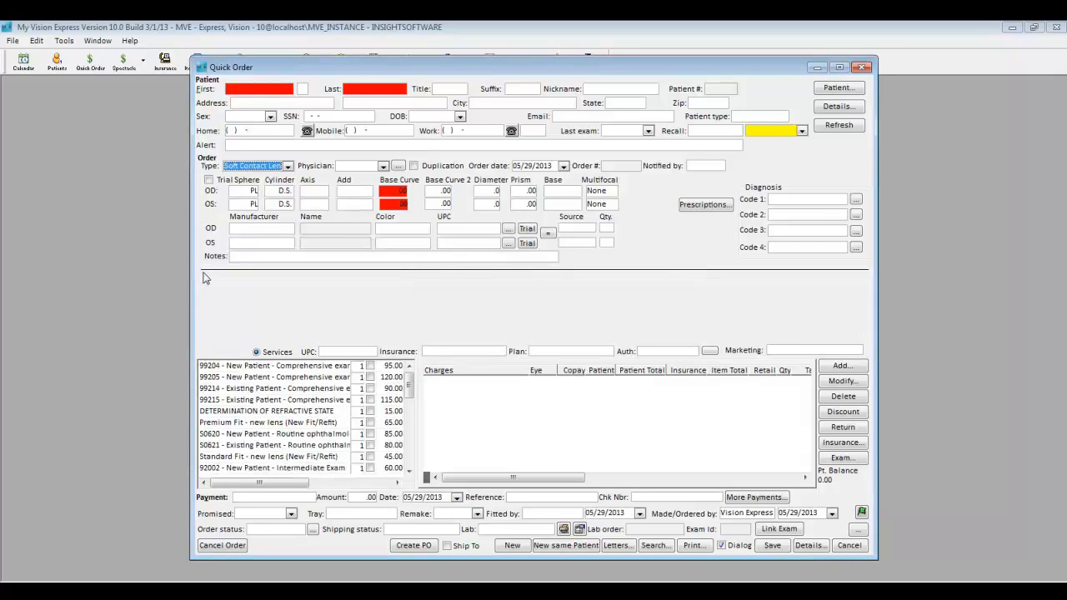
{"action": "left_click", "coordinate": [281, 166]}
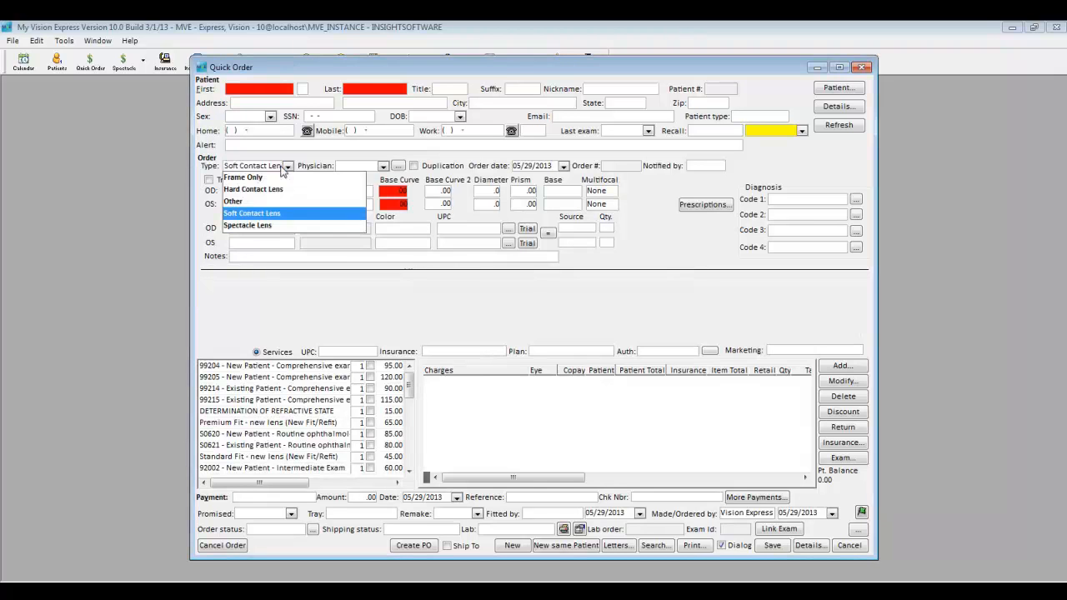
{"action": "left_click", "coordinate": [233, 202]}
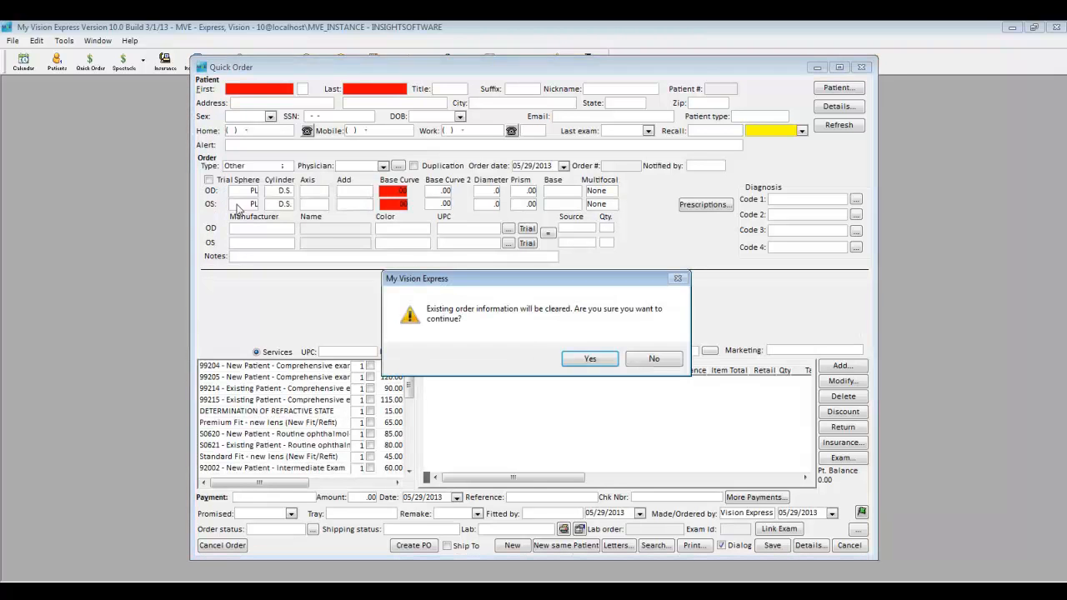
{"action": "left_click", "coordinate": [590, 359]}
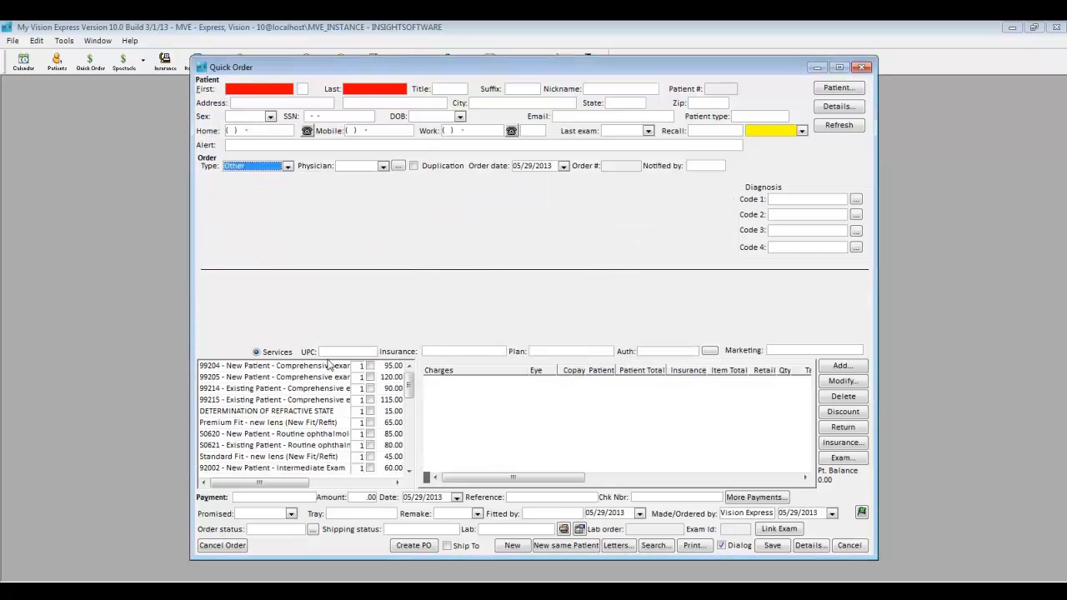
{"action": "left_click", "coordinate": [287, 166]}
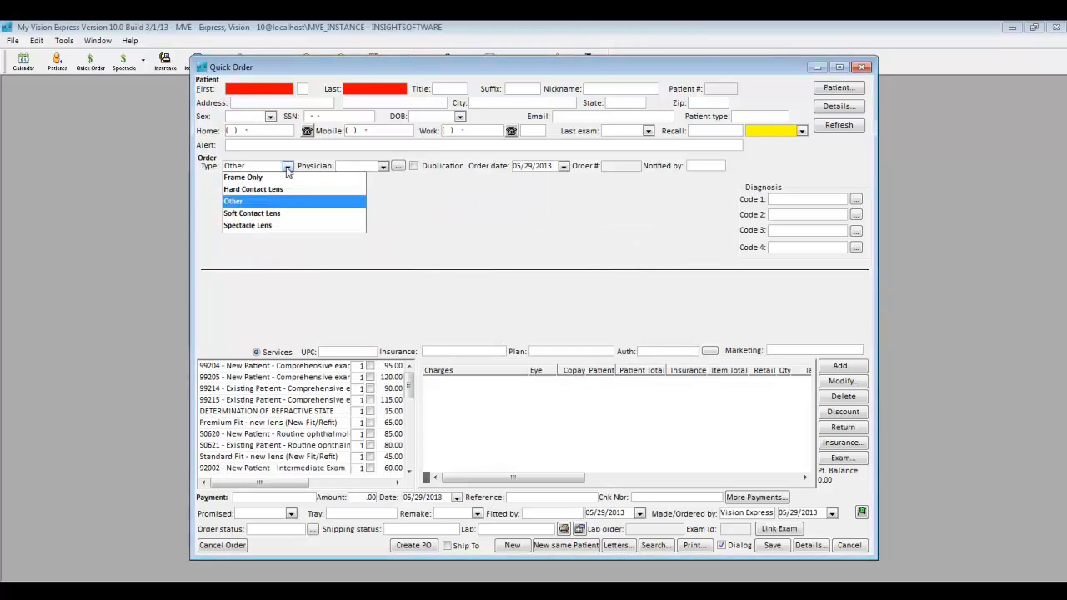
{"action": "left_click", "coordinate": [247, 225]}
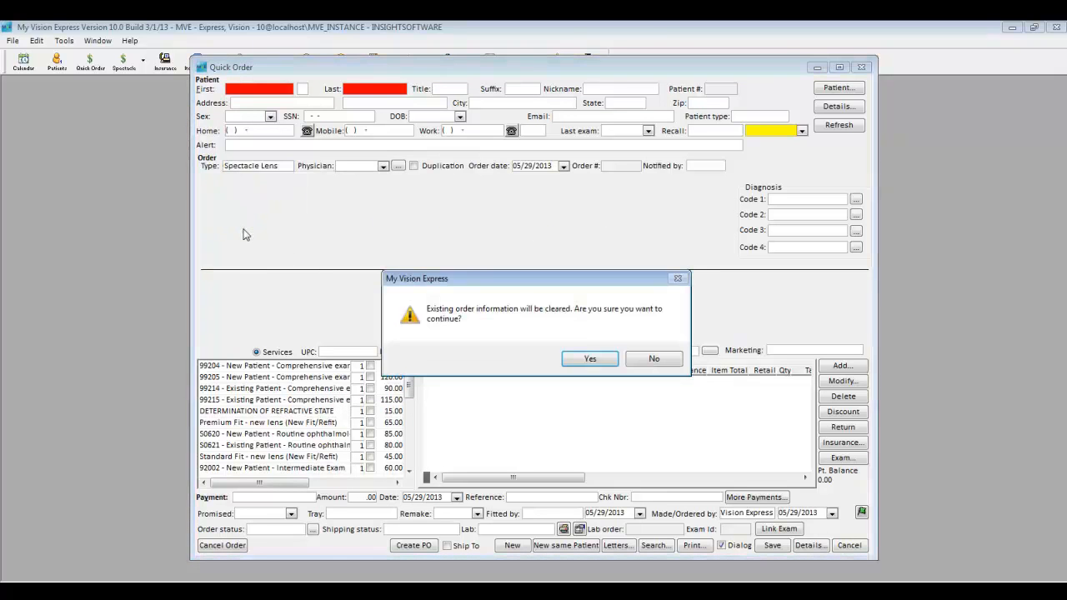
{"action": "left_click", "coordinate": [591, 359]}
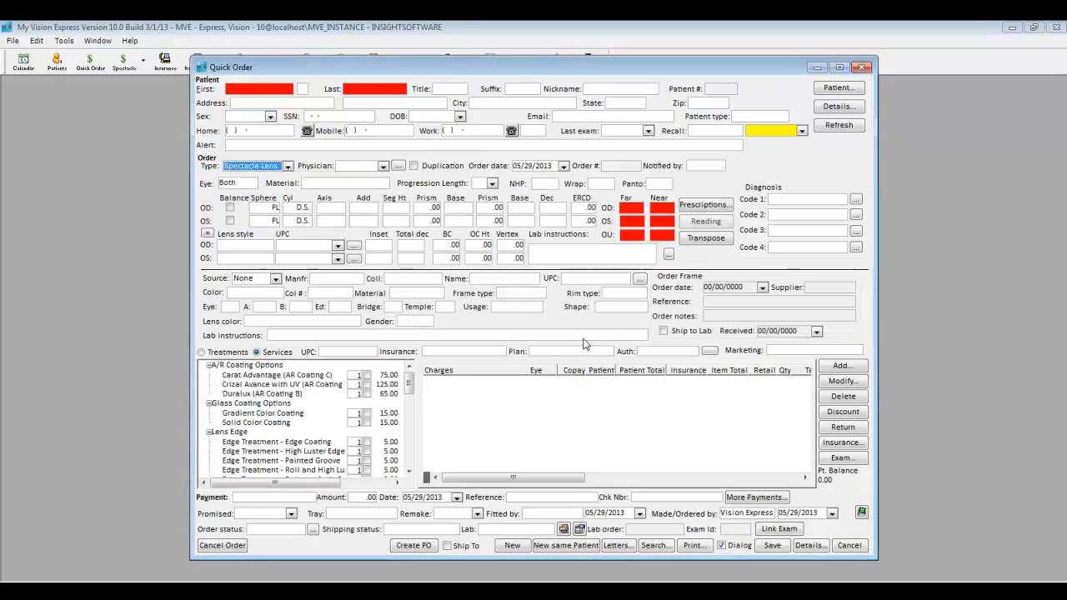
Step: Search by the beginning of the patient's last name and load the patient into the spectacle lens order
{"action": "left_click", "coordinate": [837, 88]}
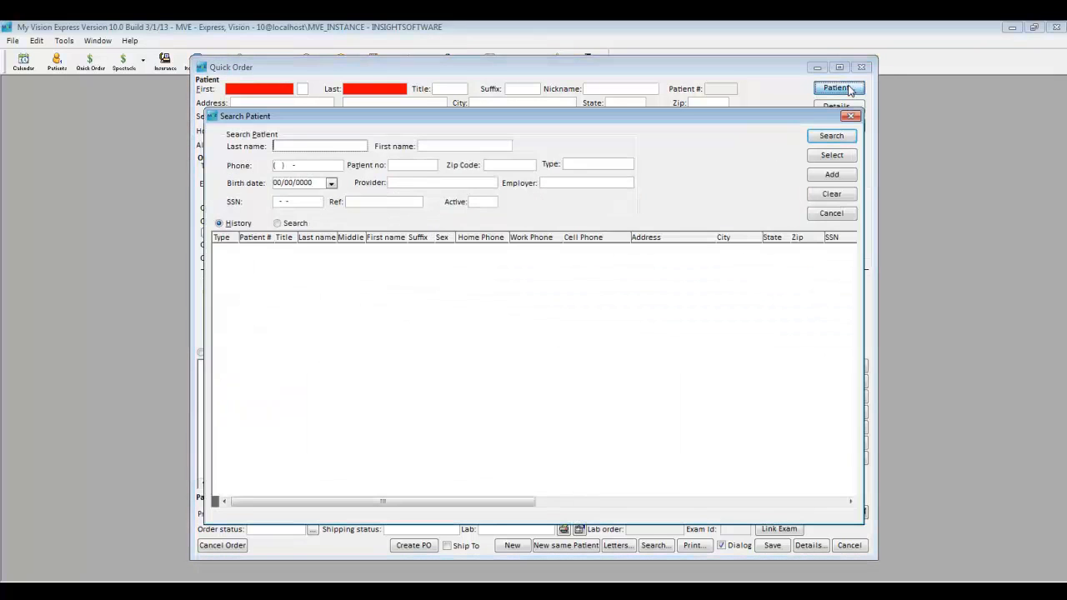
{"action": "type", "text": "da"}
{"action": "key", "text": "Return"}
{"action": "key", "text": "Return"}
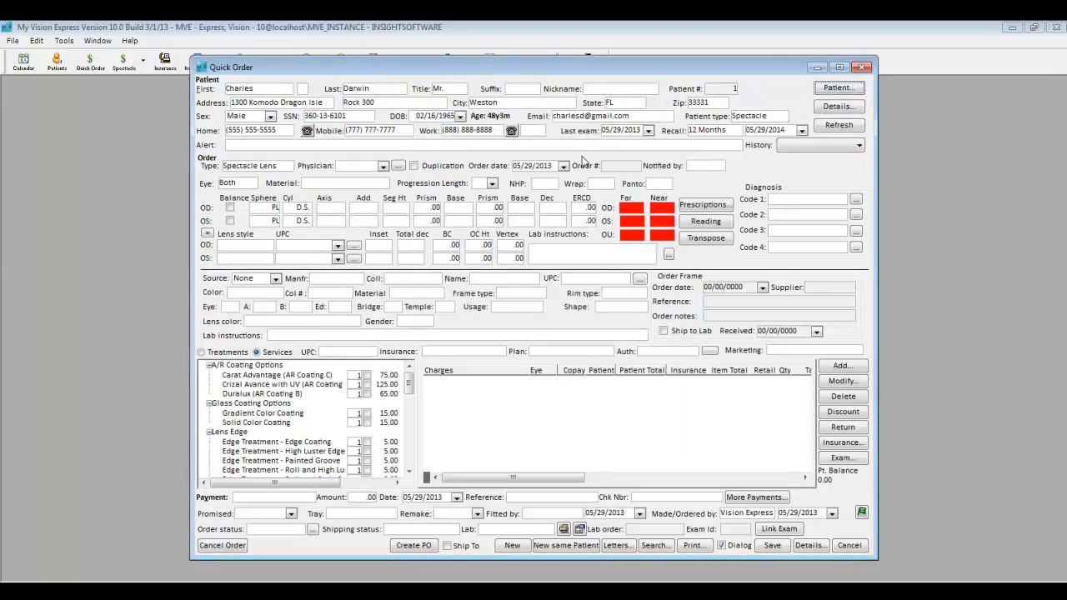
Step: View the patient's order history and fill the order from the 05/29/2013 Spectacle Lens prescription
{"action": "left_click", "coordinate": [859, 145]}
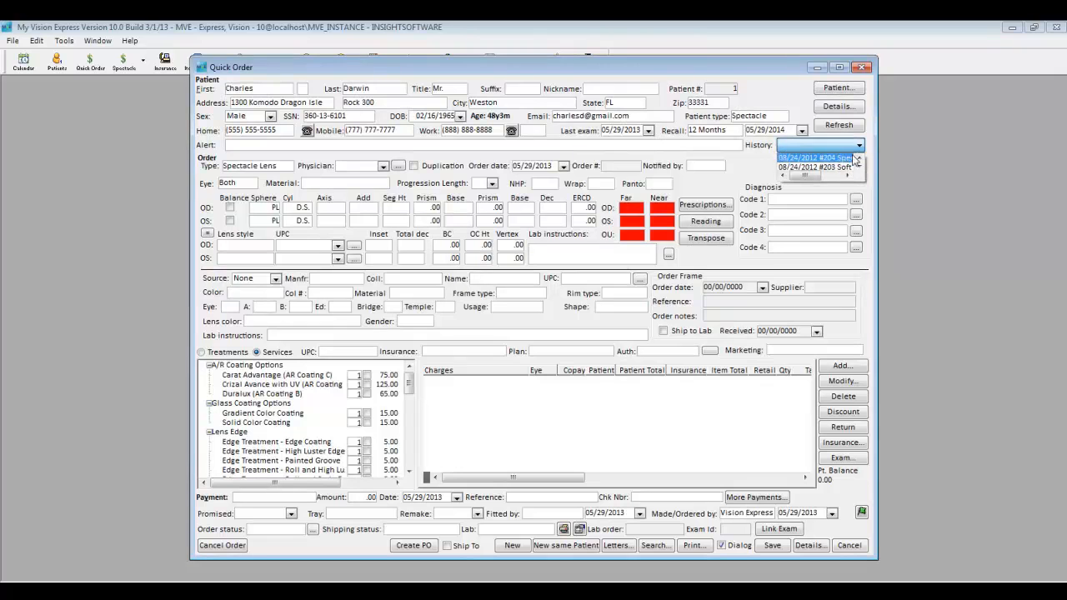
{"action": "left_click", "coordinate": [860, 146]}
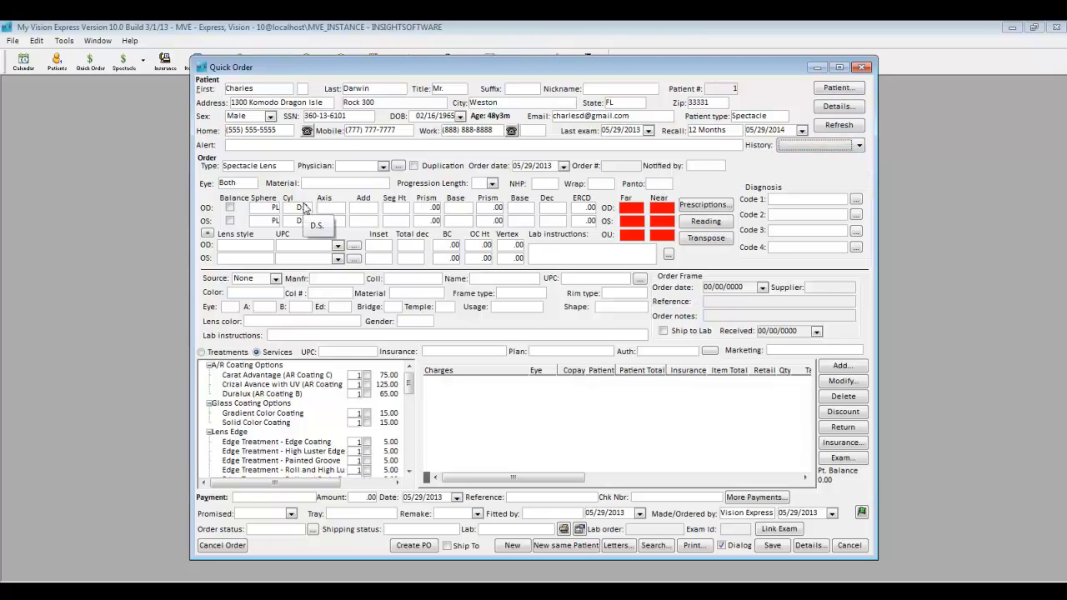
{"action": "left_click", "coordinate": [704, 205]}
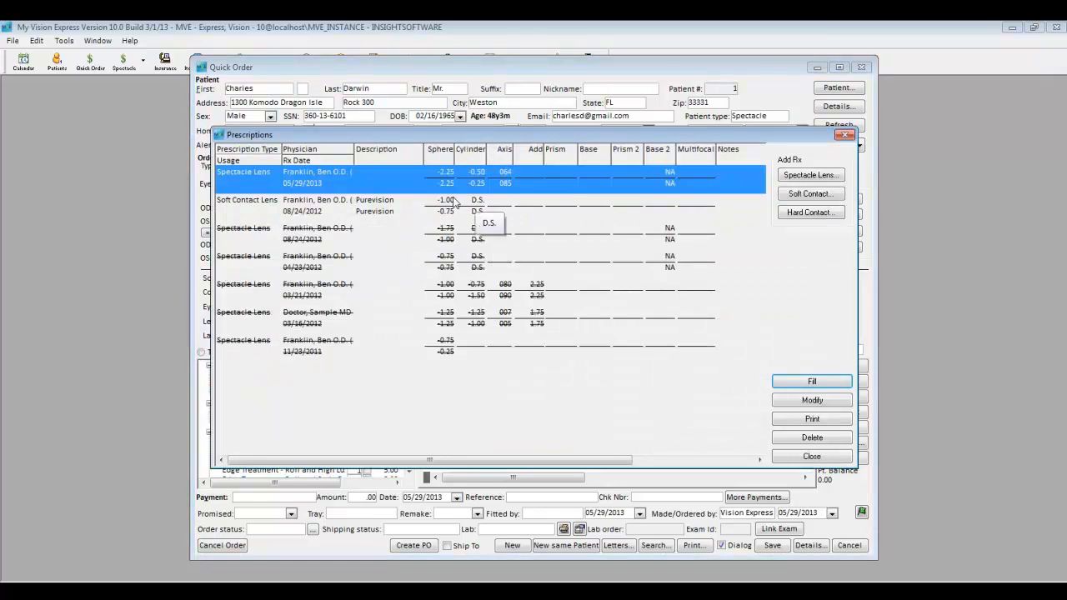
{"action": "left_click", "coordinate": [787, 381]}
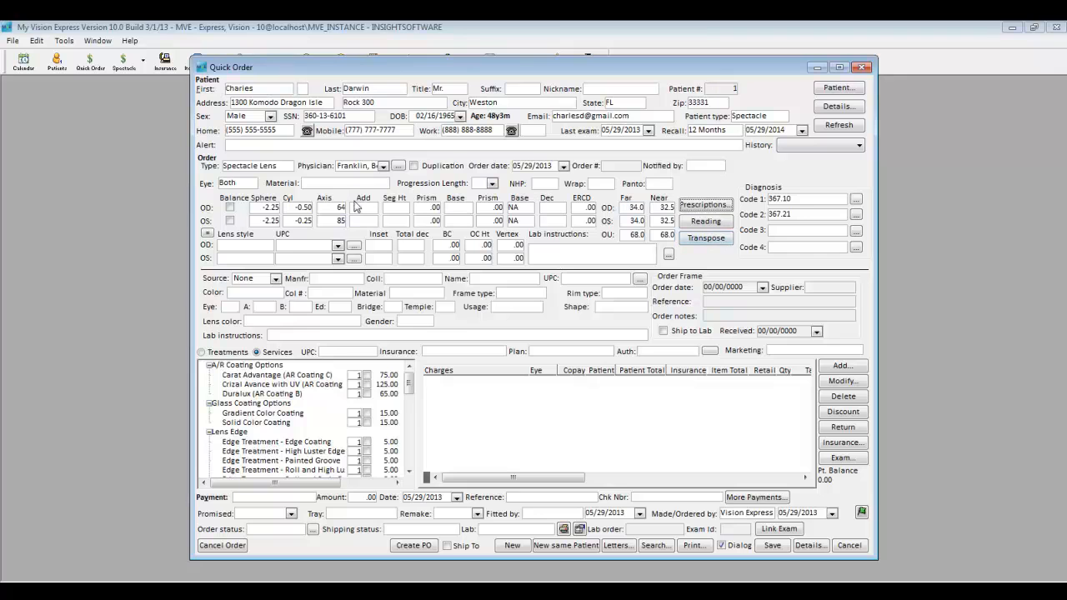
Step: Filter the lens inventory to Single Vision in 1.67 HI-Index and add the Any Single Vision 1.67 (Lab Choice) - Transitions Gray lens
{"action": "left_click", "coordinate": [290, 248]}
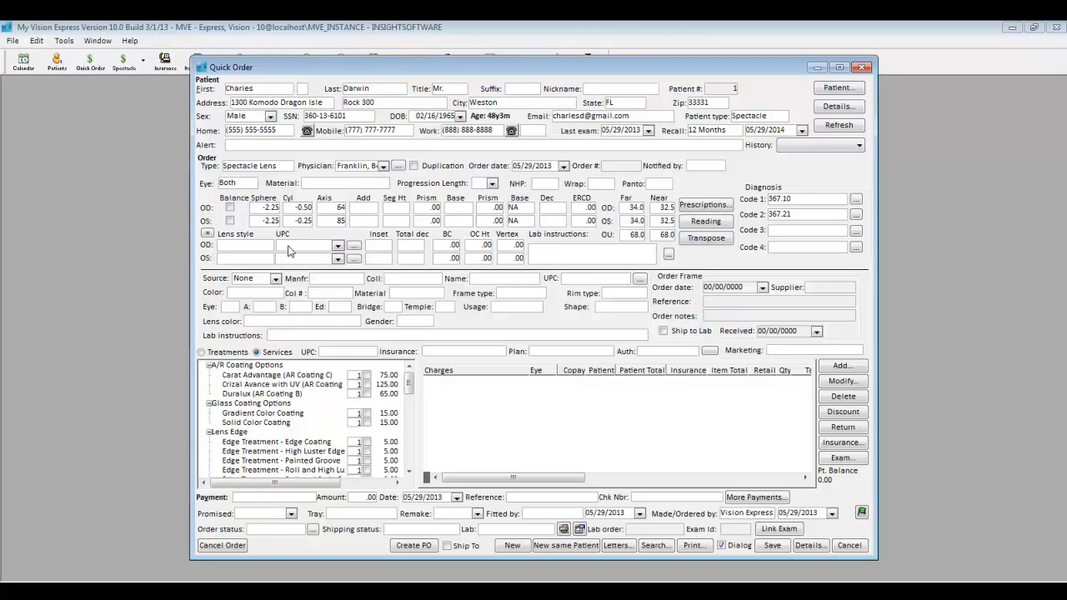
{"action": "left_click", "coordinate": [355, 249]}
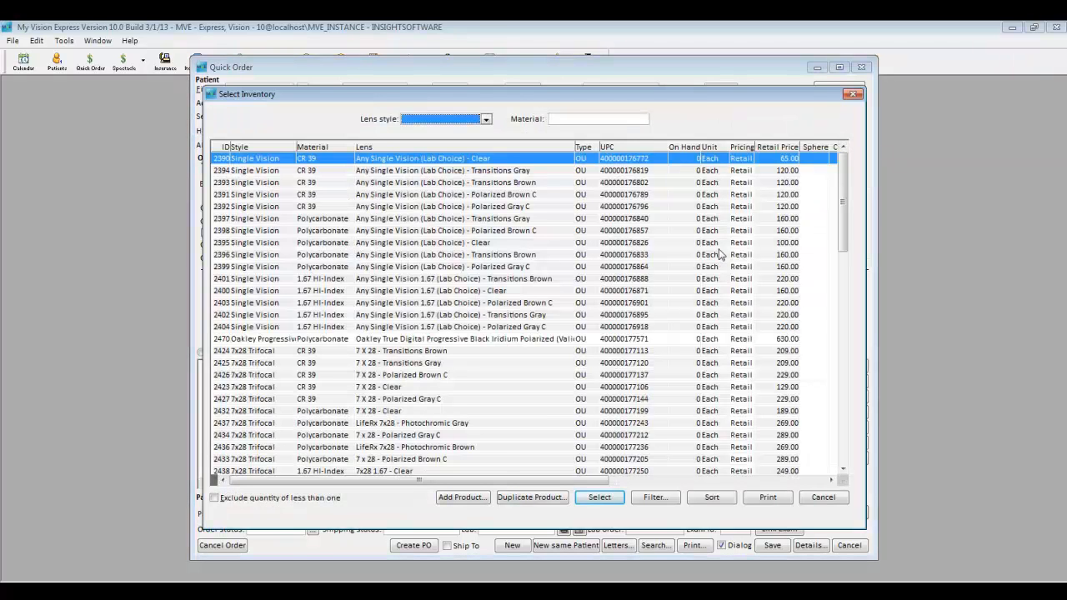
{"action": "mouse_move", "coordinate": [842, 188]}
{"action": "left_mouse_down"}
{"action": "mouse_move", "coordinate": [835, 321]}
{"action": "mouse_move", "coordinate": [848, 170]}
{"action": "left_mouse_up"}
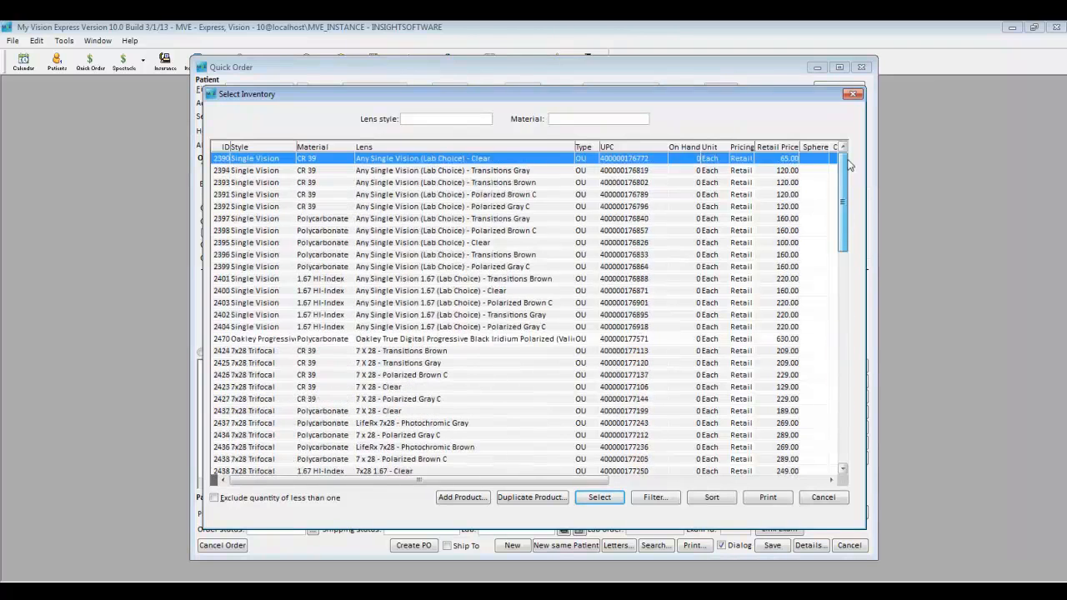
{"action": "left_click", "coordinate": [483, 120]}
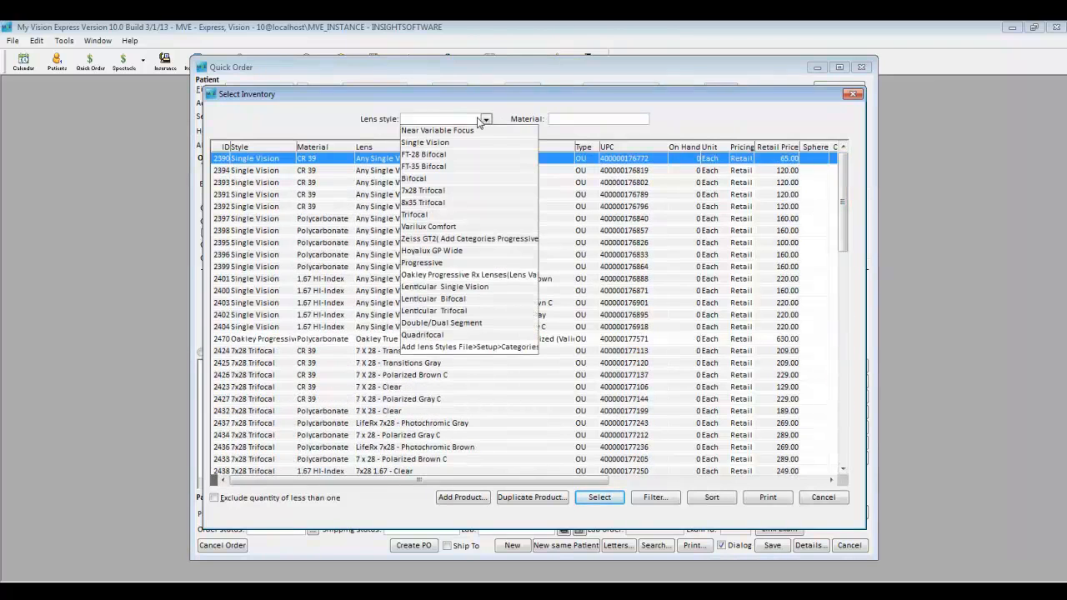
{"action": "left_click", "coordinate": [434, 144]}
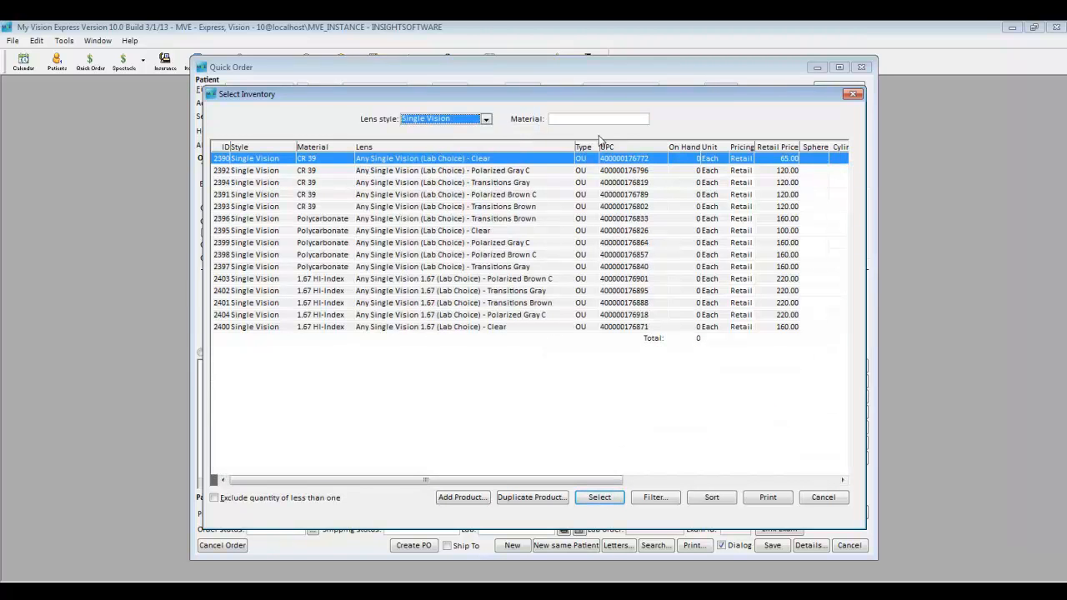
{"action": "left_click", "coordinate": [634, 119]}
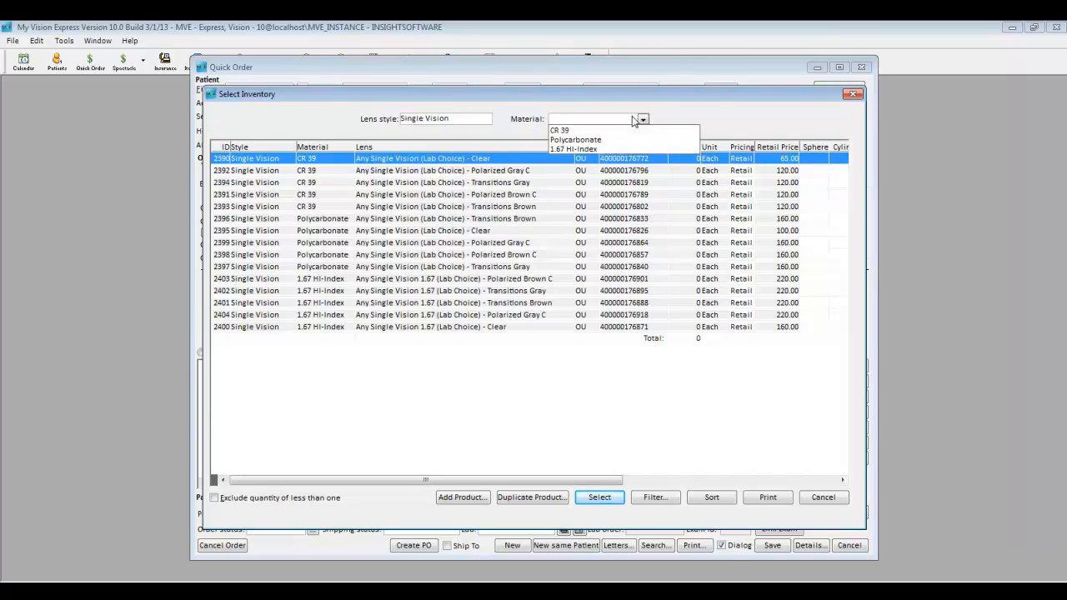
{"action": "left_click", "coordinate": [577, 149]}
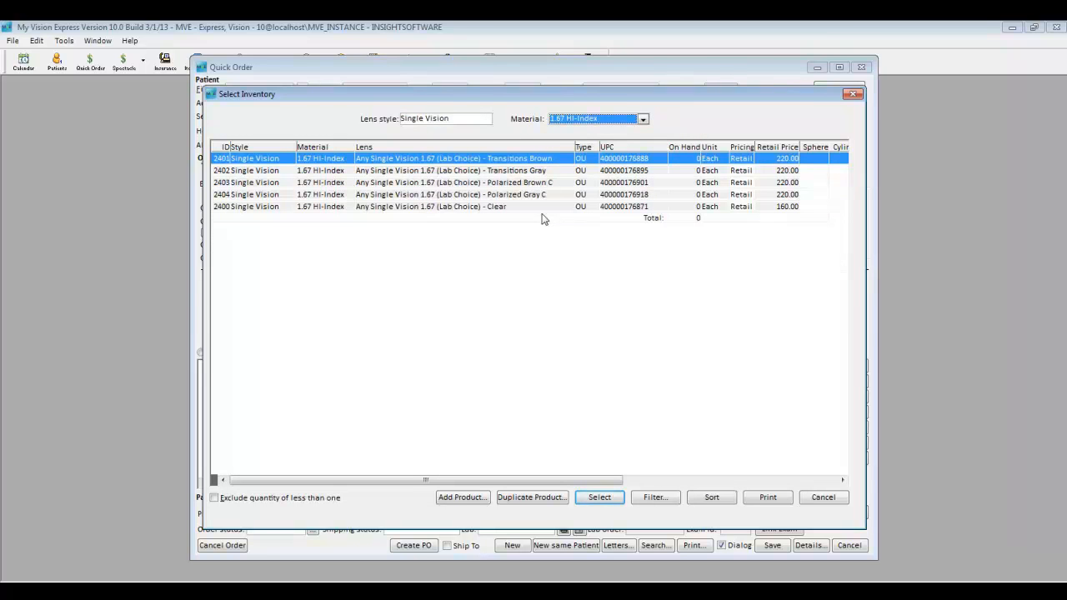
{"action": "double_click", "coordinate": [527, 175]}
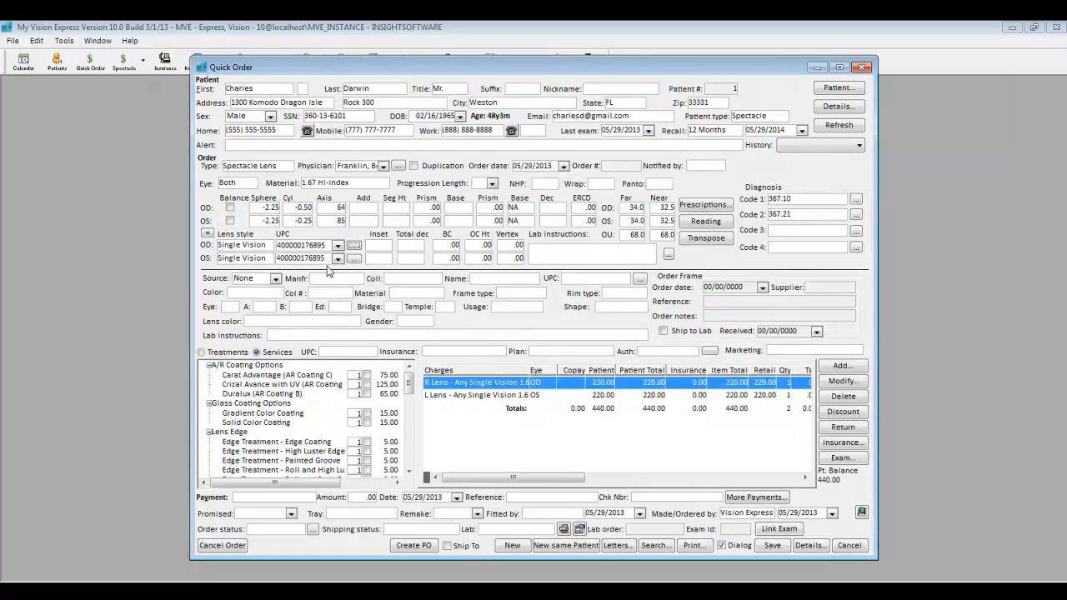
{"action": "left_click", "coordinate": [571, 280]}
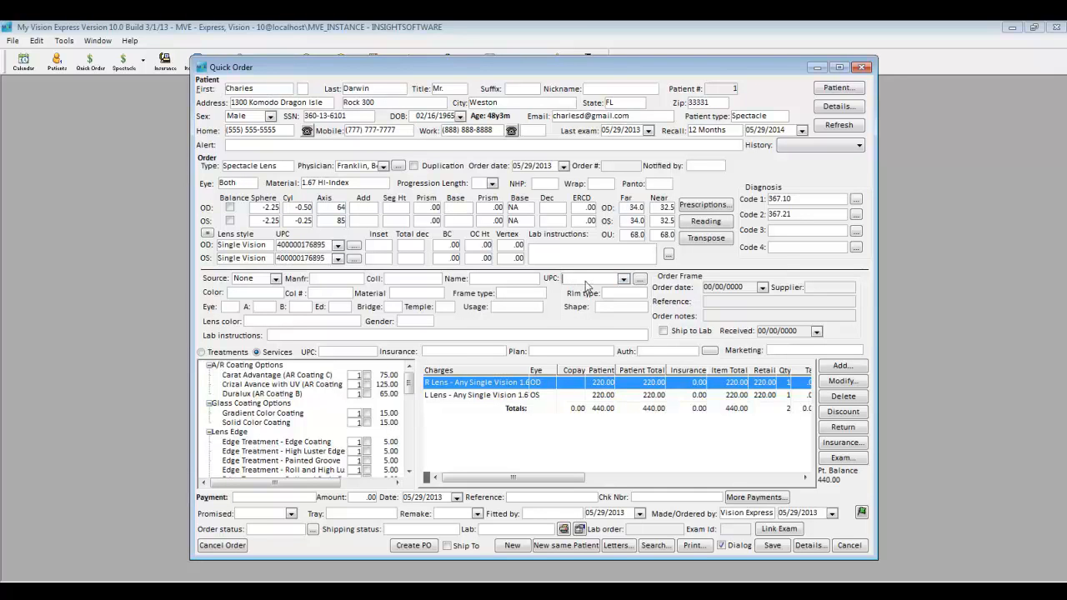
{"action": "left_click", "coordinate": [640, 280]}
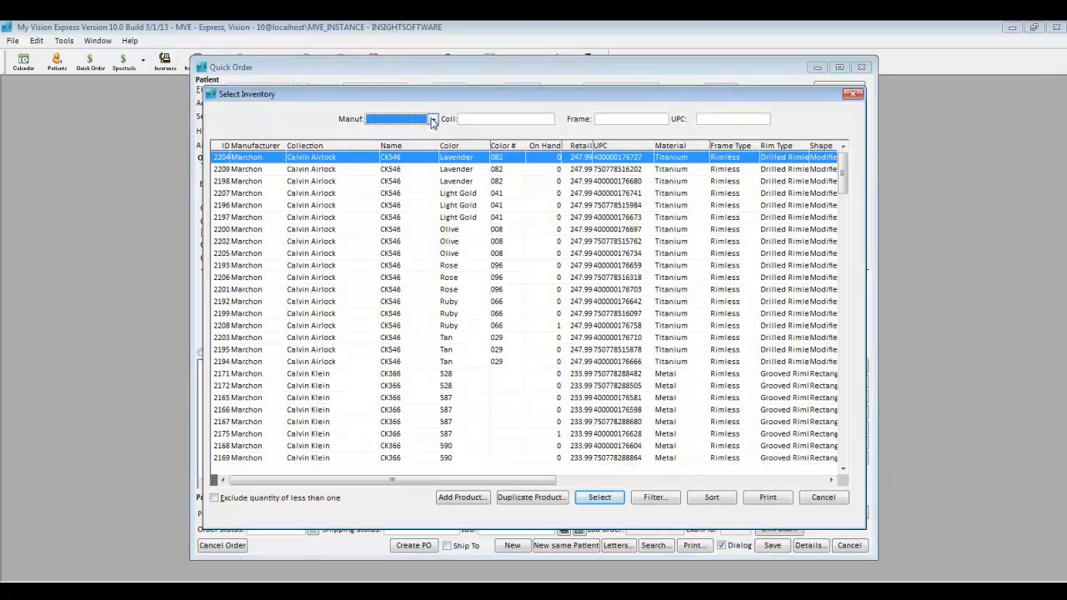
{"action": "left_click", "coordinate": [433, 120]}
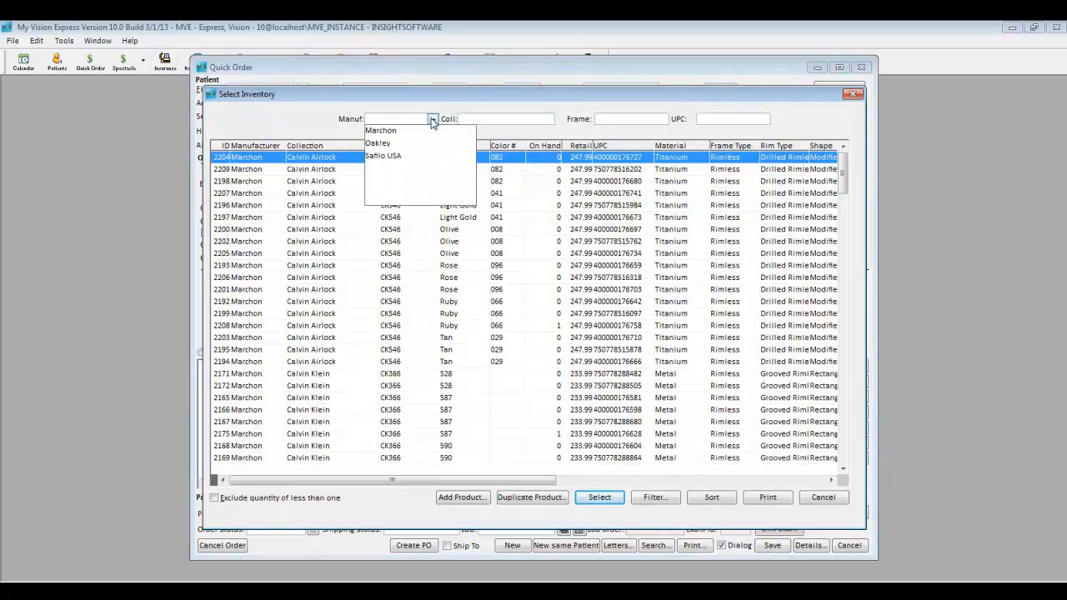
{"action": "left_click", "coordinate": [383, 134]}
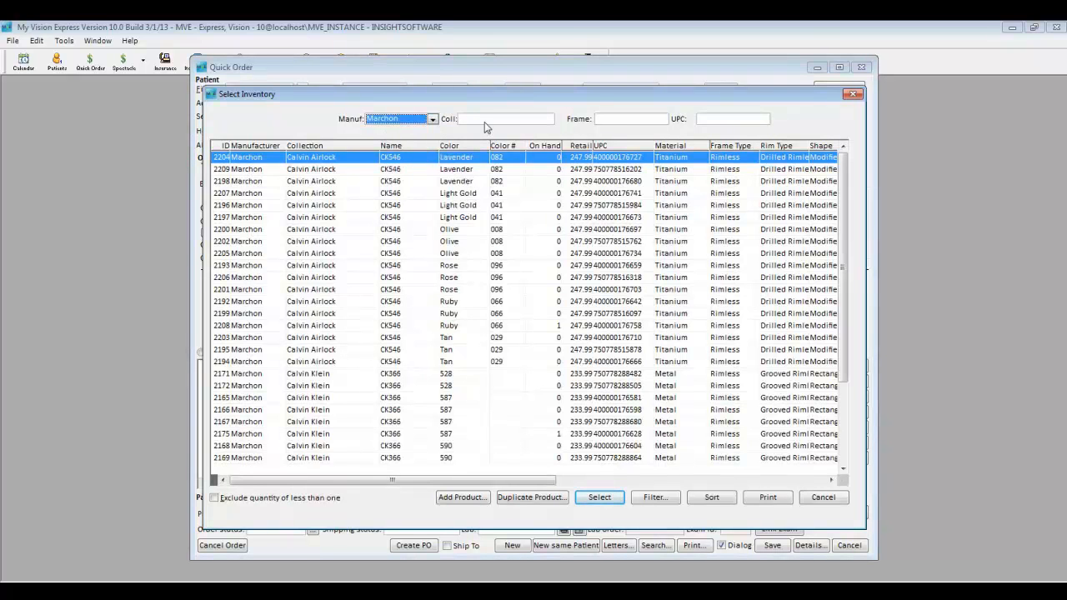
{"action": "left_click", "coordinate": [506, 122]}
{"action": "left_click", "coordinate": [484, 143]}
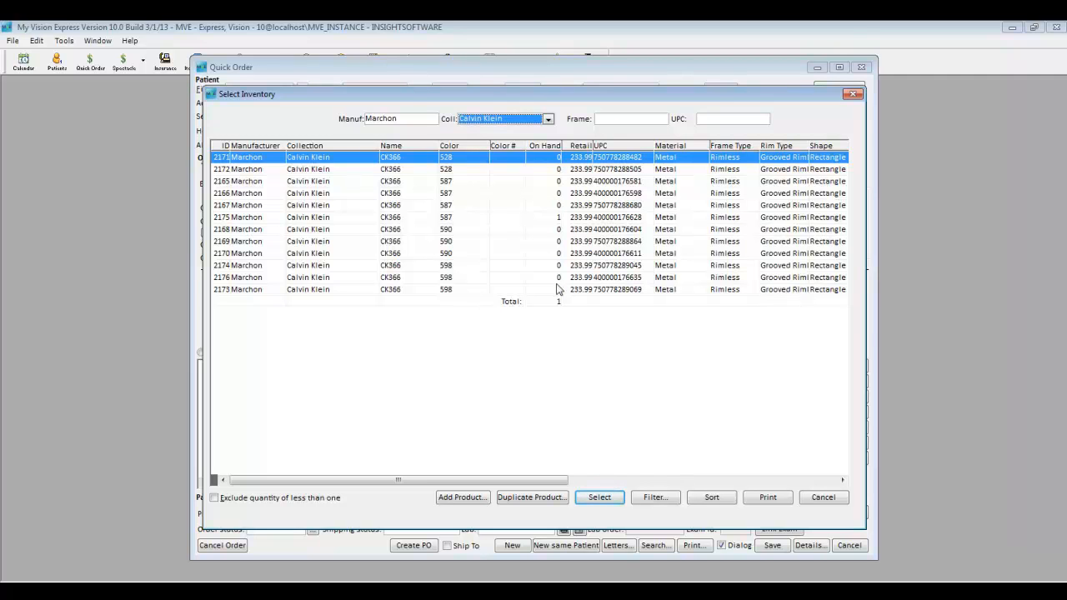
{"action": "left_click", "coordinate": [549, 207]}
{"action": "double_click", "coordinate": [549, 209]}
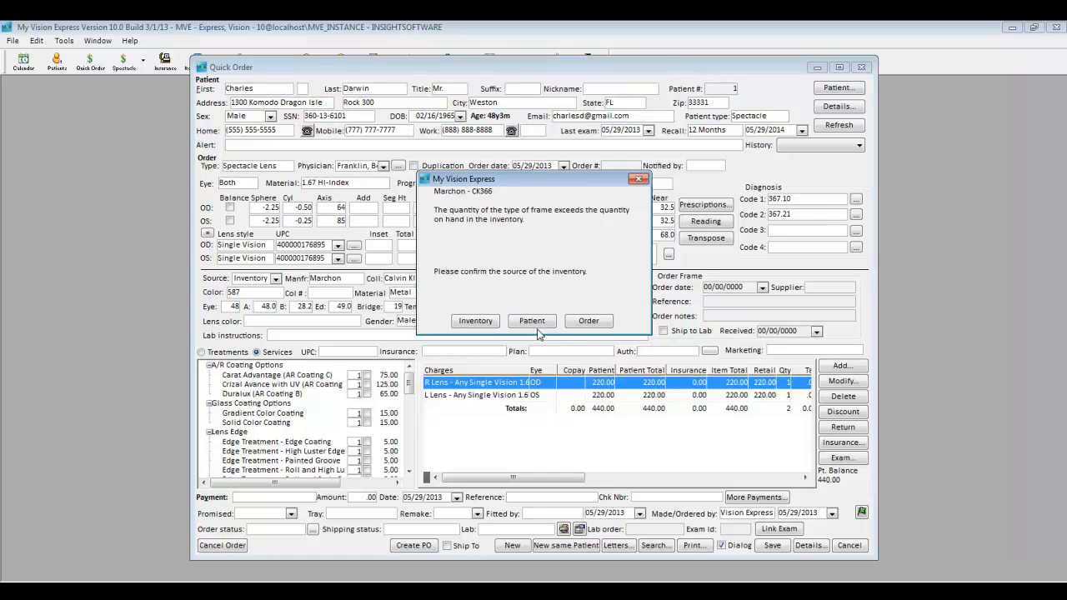
{"action": "left_click", "coordinate": [599, 324]}
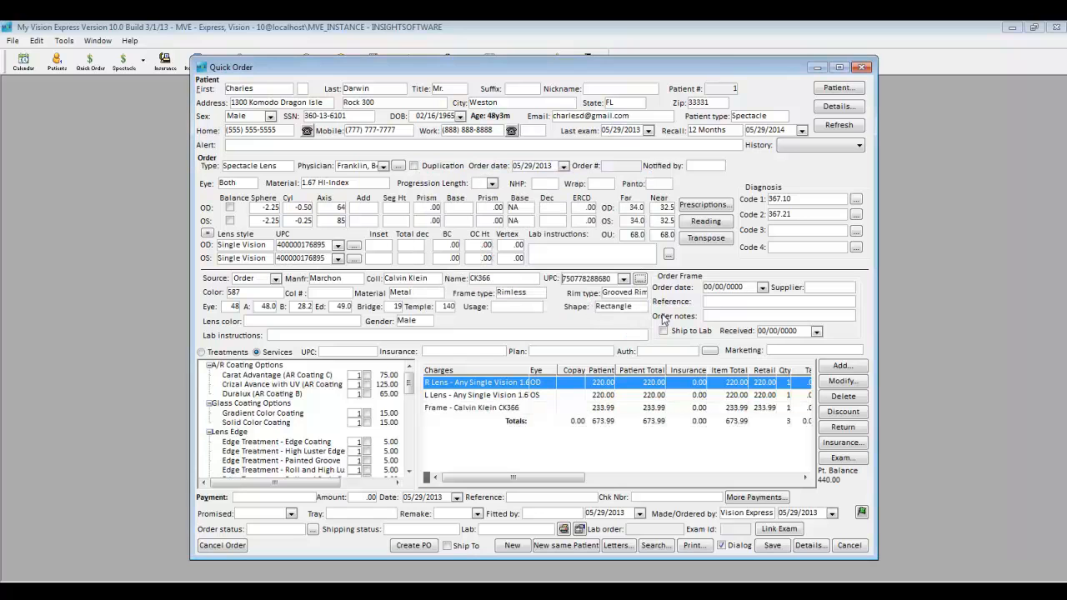
Step: Set the frame's order date to 05/29/2013 and its supplier to Marchon
{"action": "left_click", "coordinate": [762, 287]}
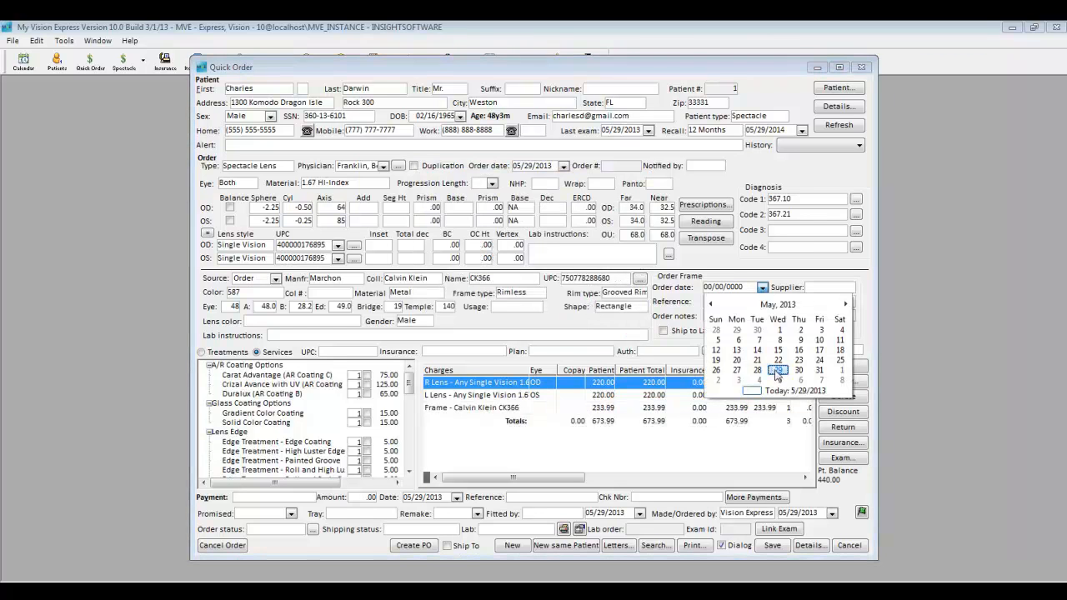
{"action": "left_click", "coordinate": [776, 370]}
{"action": "left_click", "coordinate": [849, 287]}
{"action": "left_click", "coordinate": [837, 313]}
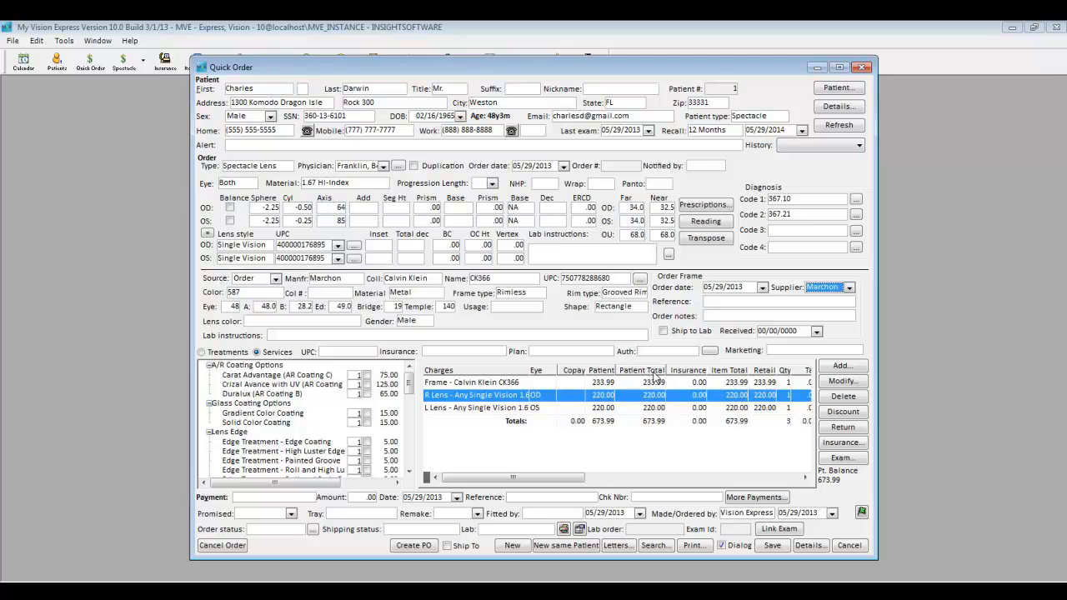
Step: Add the Carat Advantage (AR Coating C) and Nose Pads options to the order's charges
{"action": "left_click", "coordinate": [367, 376]}
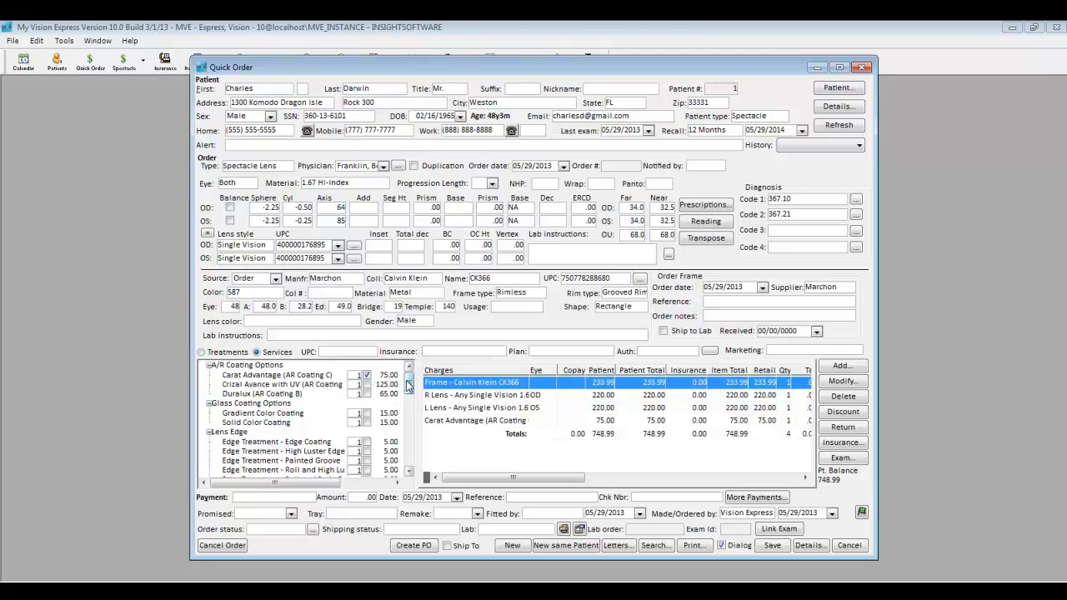
{"action": "left_click_drag", "start_coordinate": [408, 389], "coordinate": [409, 432]}
{"action": "left_click", "coordinate": [367, 413]}
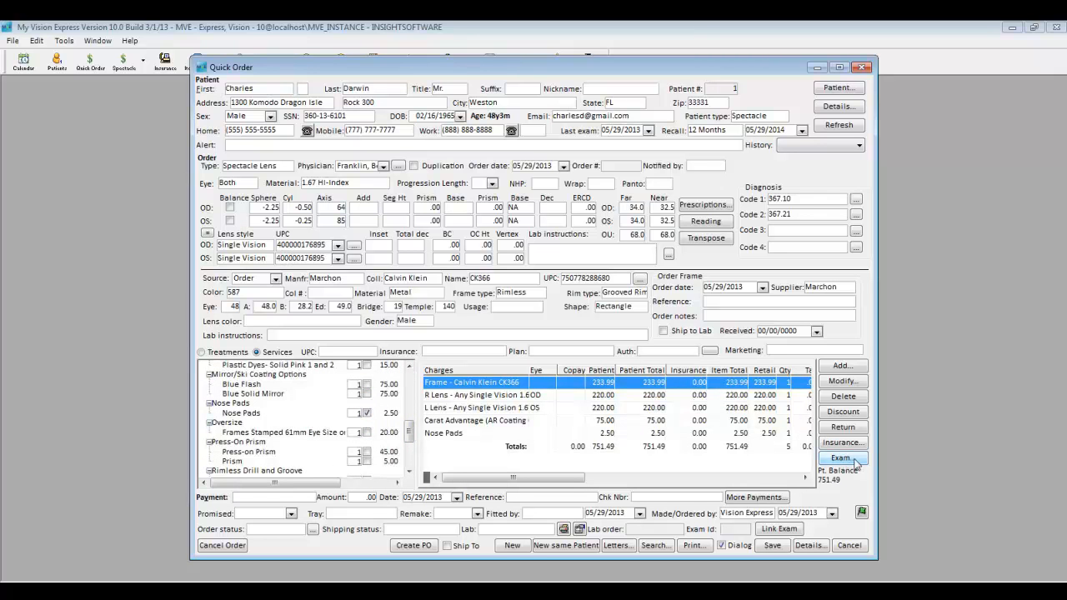
Step: Import the charges and diagnoses of the 05/29/13 exam into the order and review the charges list
{"action": "left_click", "coordinate": [838, 460]}
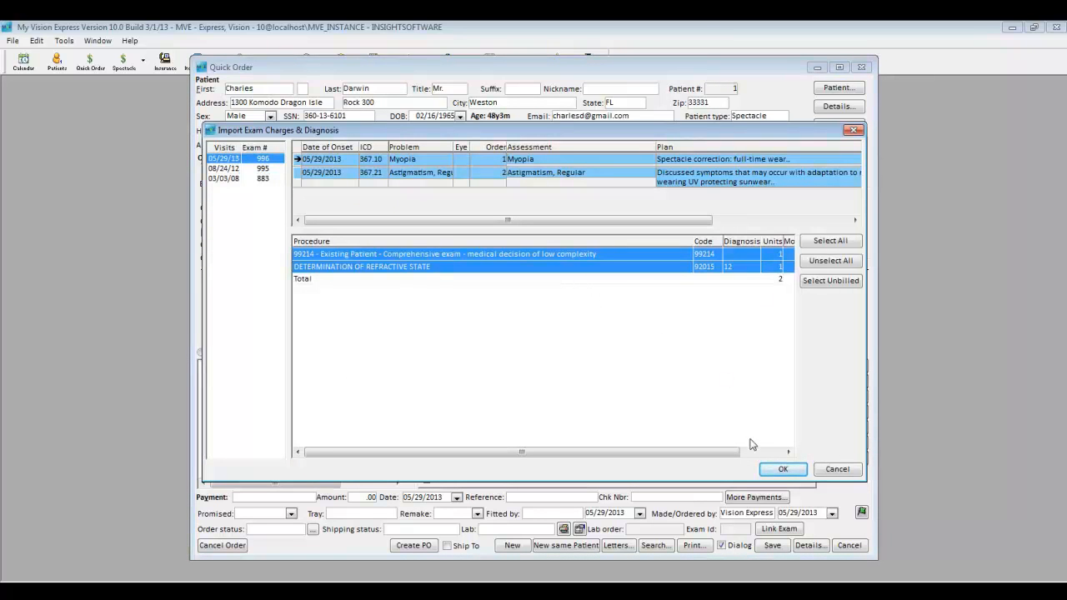
{"action": "left_click", "coordinate": [782, 471]}
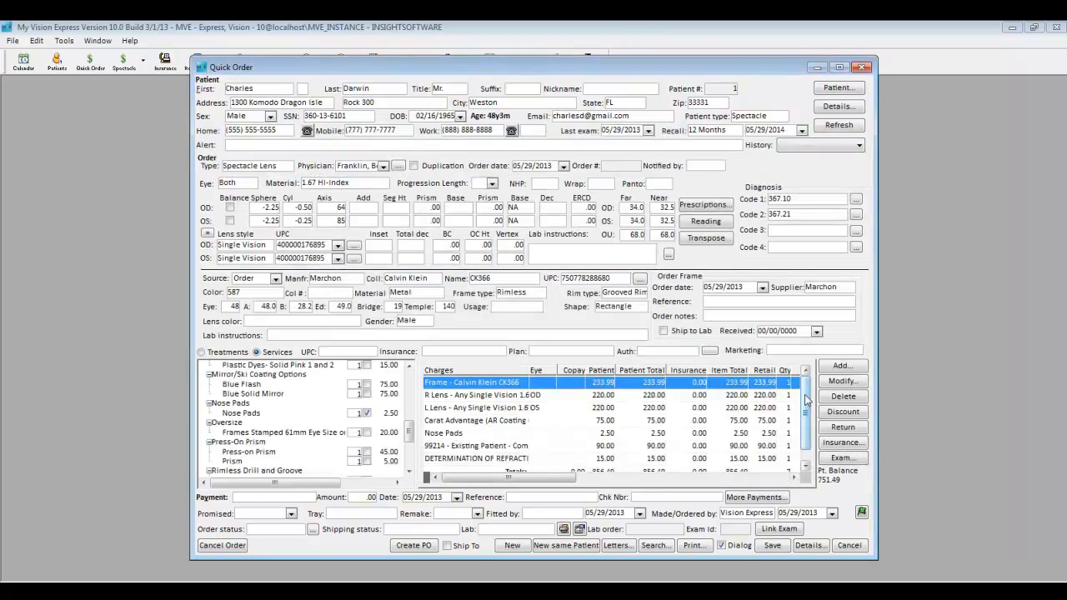
{"action": "mouse_move", "coordinate": [805, 401]}
{"action": "left_mouse_down"}
{"action": "mouse_move", "coordinate": [806, 422]}
{"action": "mouse_move", "coordinate": [806, 403]}
{"action": "left_mouse_up"}
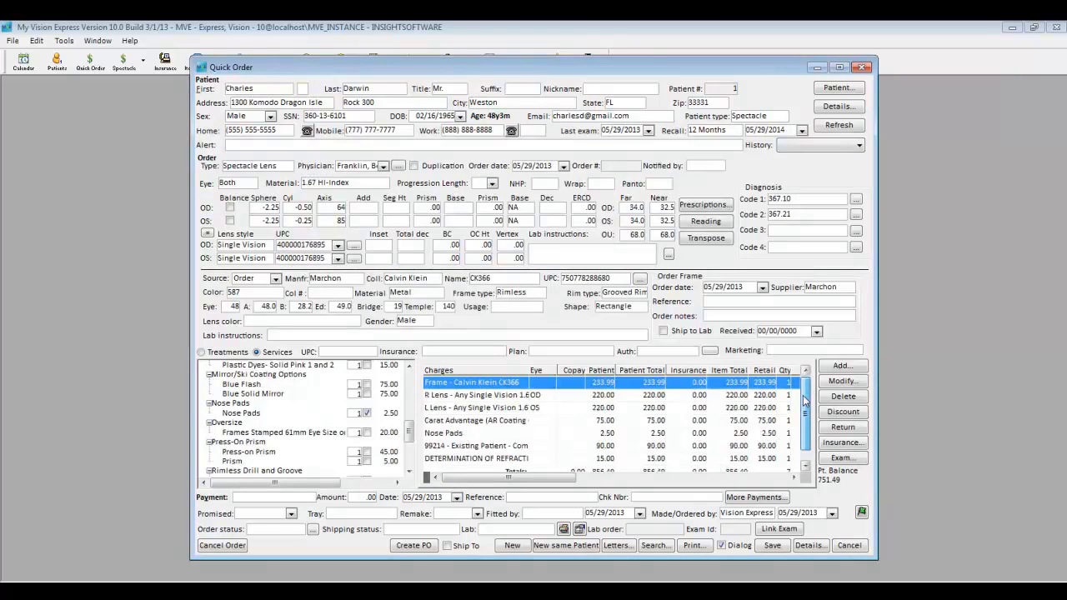
Step: Apply the EYEMED VISION CARE - Advantage insurance with the Advantage plan and the patient's authorization number, and review the adjusted charges
{"action": "left_click", "coordinate": [502, 352]}
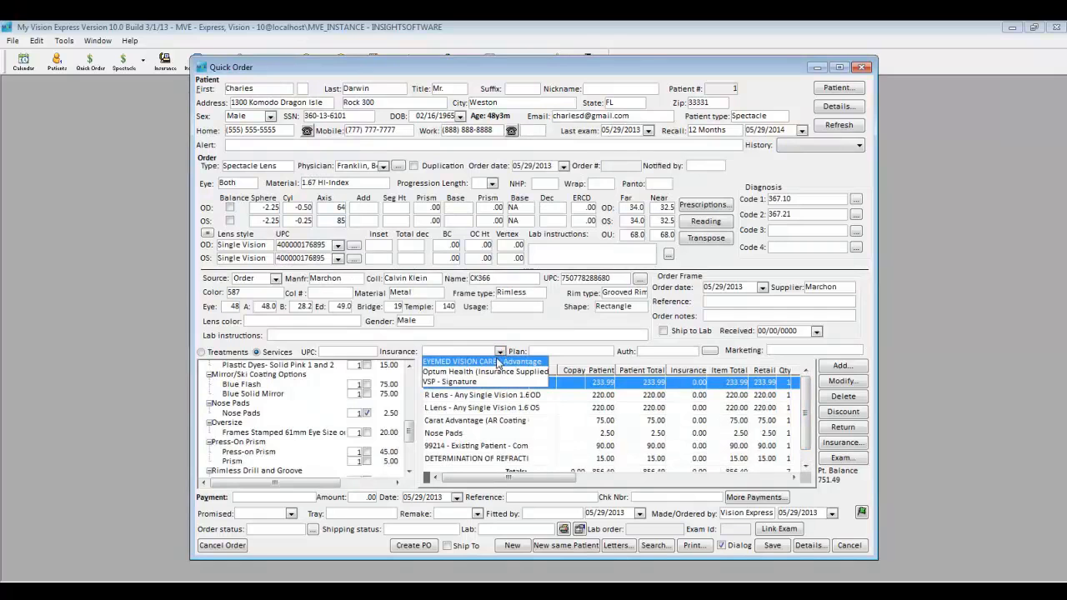
{"action": "left_click", "coordinate": [494, 364]}
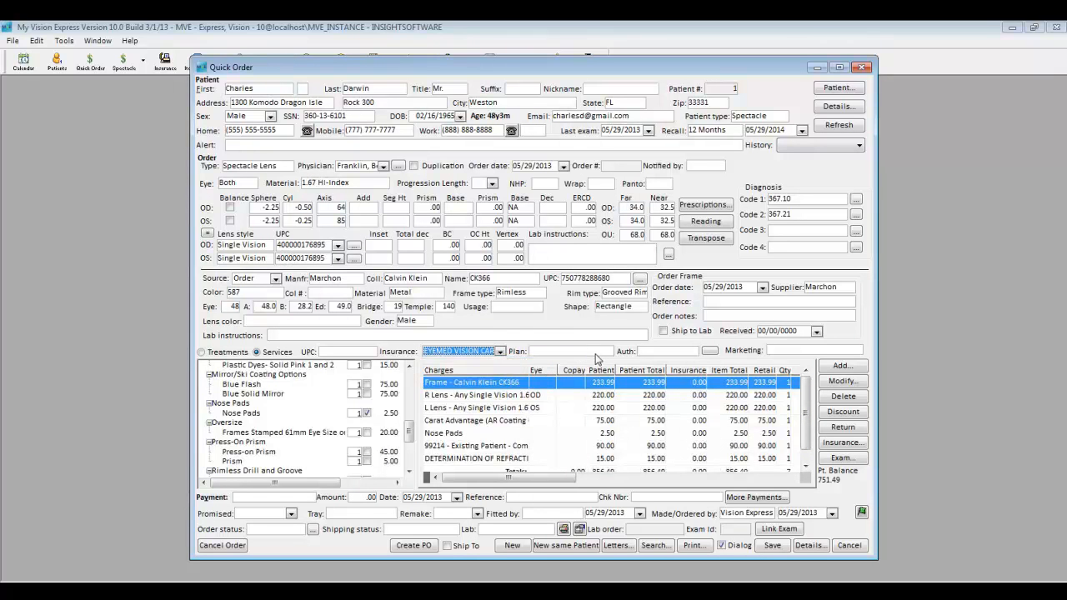
{"action": "left_click", "coordinate": [595, 354]}
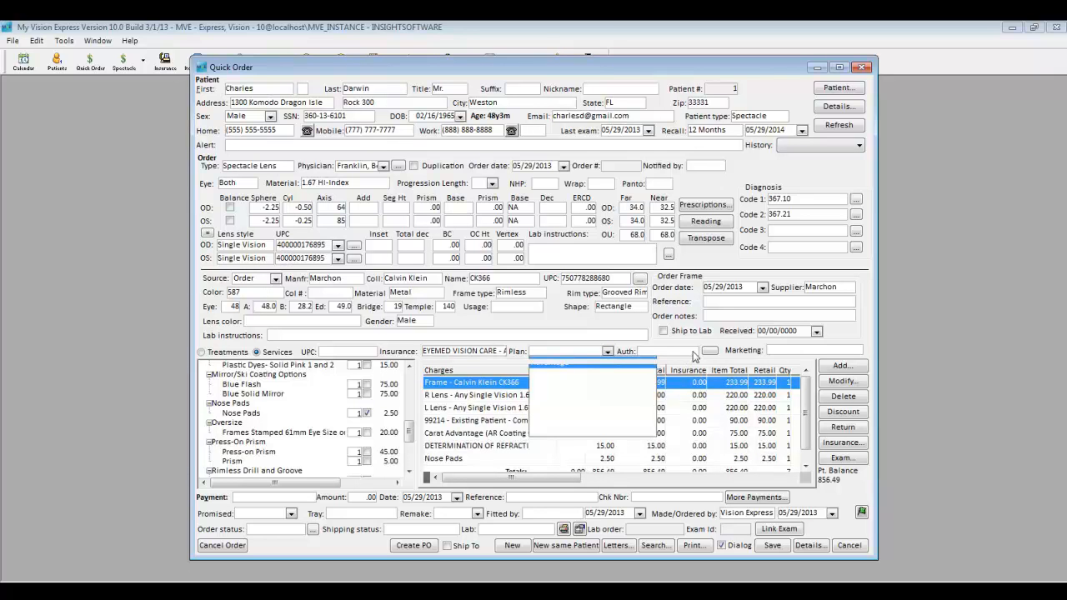
{"action": "left_click", "coordinate": [691, 351]}
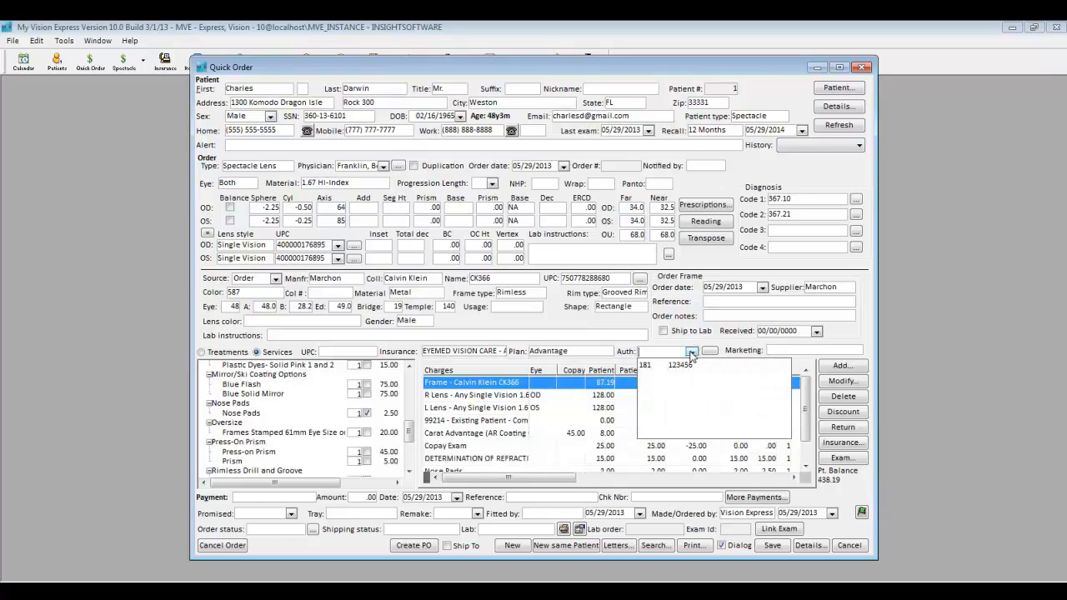
{"action": "left_click", "coordinate": [681, 367]}
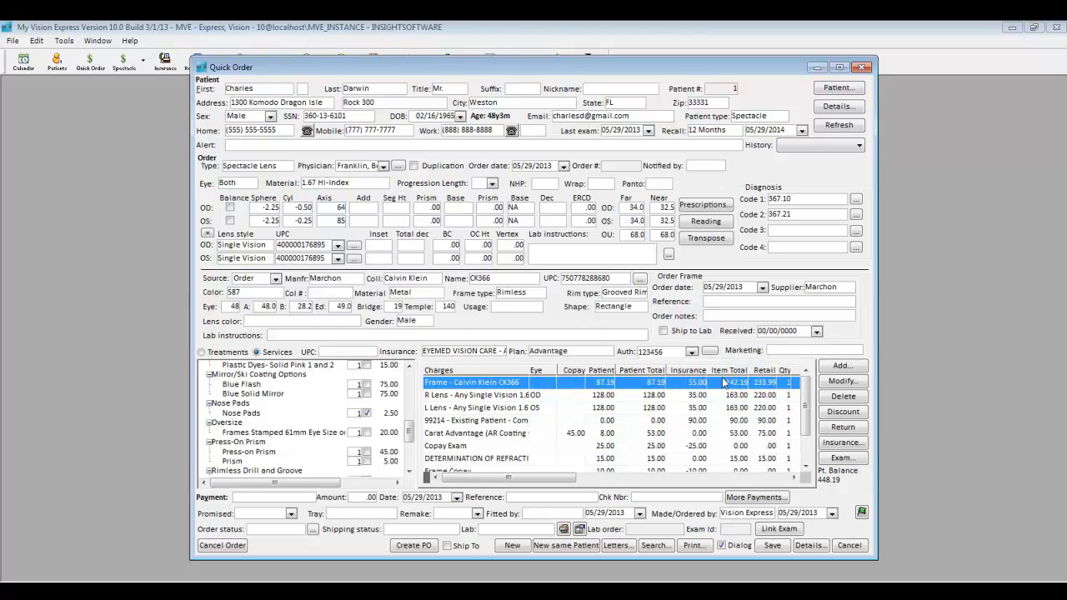
{"action": "left_click_drag", "start_coordinate": [805, 390], "coordinate": [805, 425]}
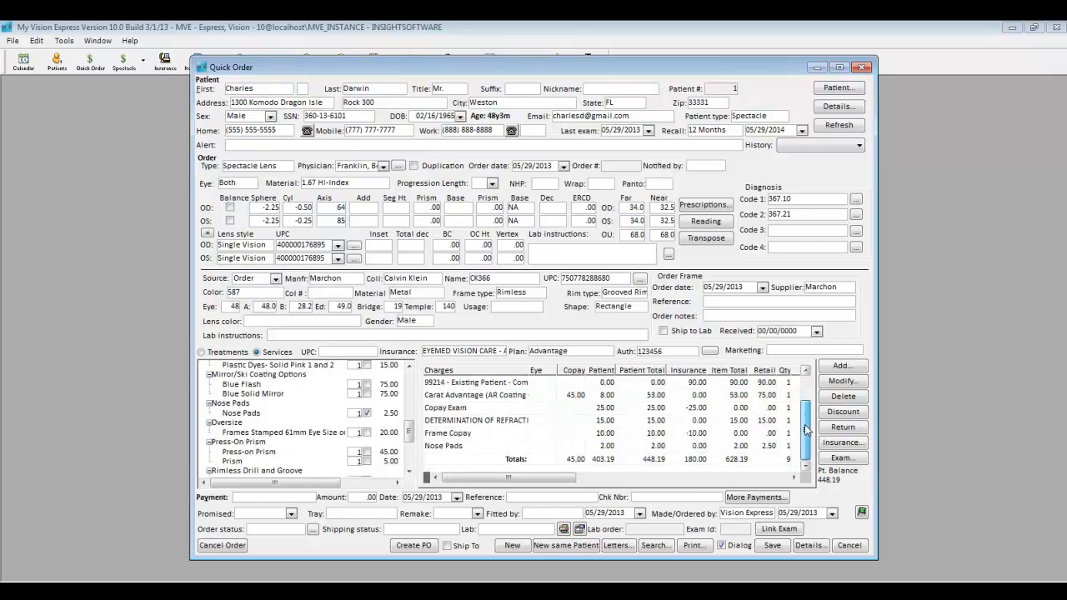
Step: Record a Cash payment for the patient's balance and set the promised date to 06/05/2013
{"action": "left_click", "coordinate": [309, 498]}
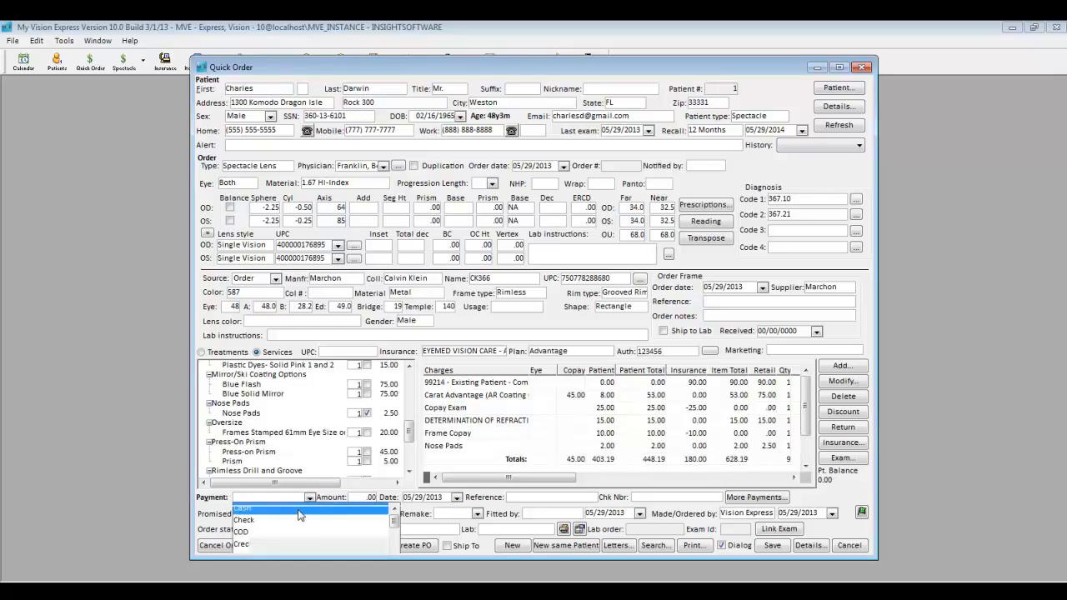
{"action": "left_click", "coordinate": [305, 509]}
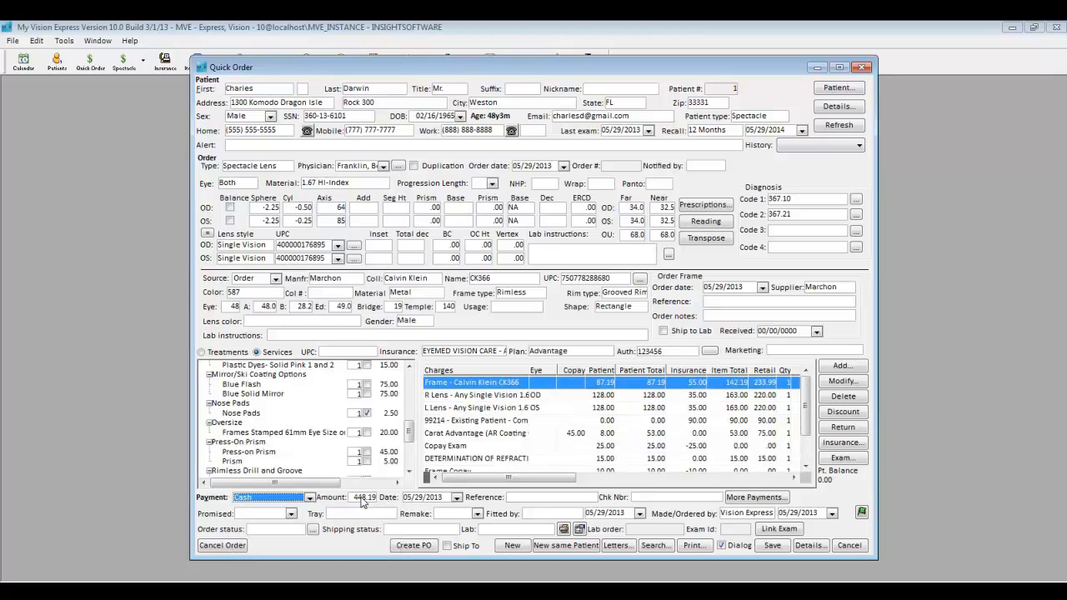
{"action": "left_click", "coordinate": [290, 514]}
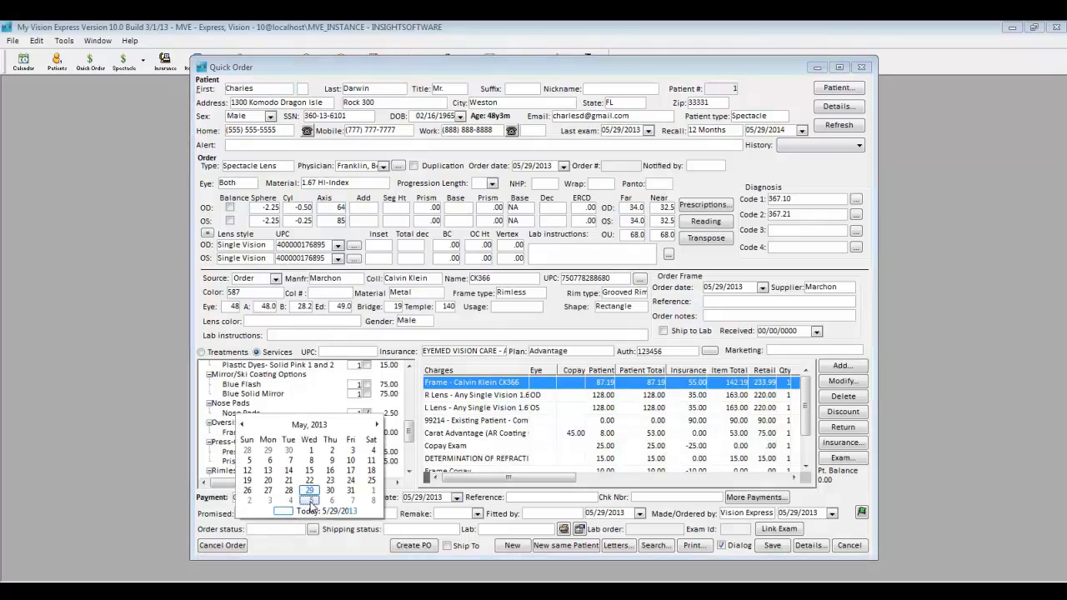
{"action": "left_click", "coordinate": [311, 500]}
Step: Enter tray 123 and assign the order to the lab 0411 BALESTER OPTICAL
{"action": "type", "text": "123"}
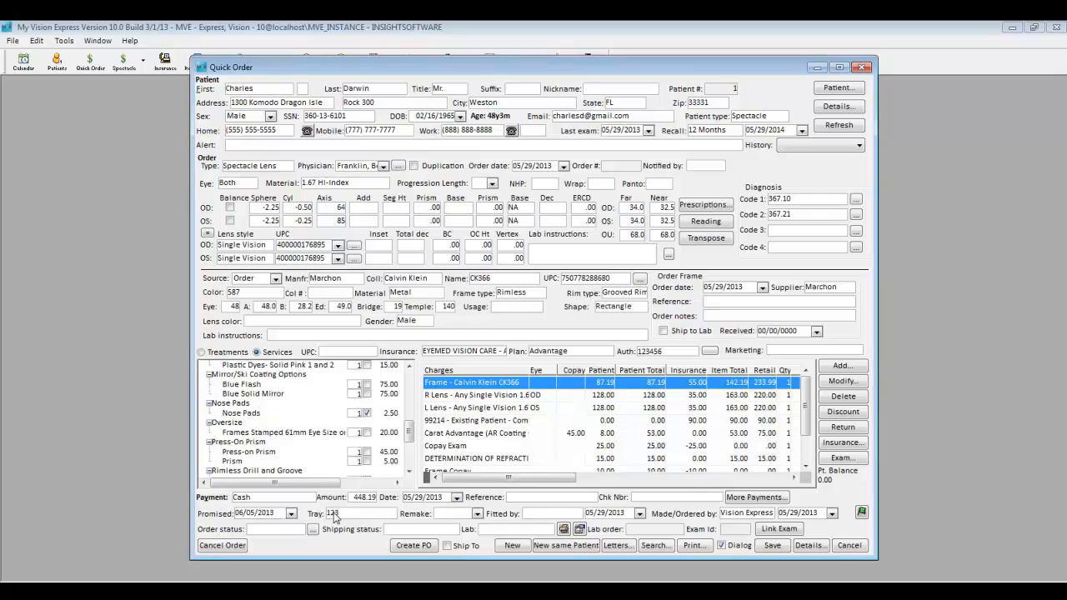
{"action": "left_click", "coordinate": [497, 531]}
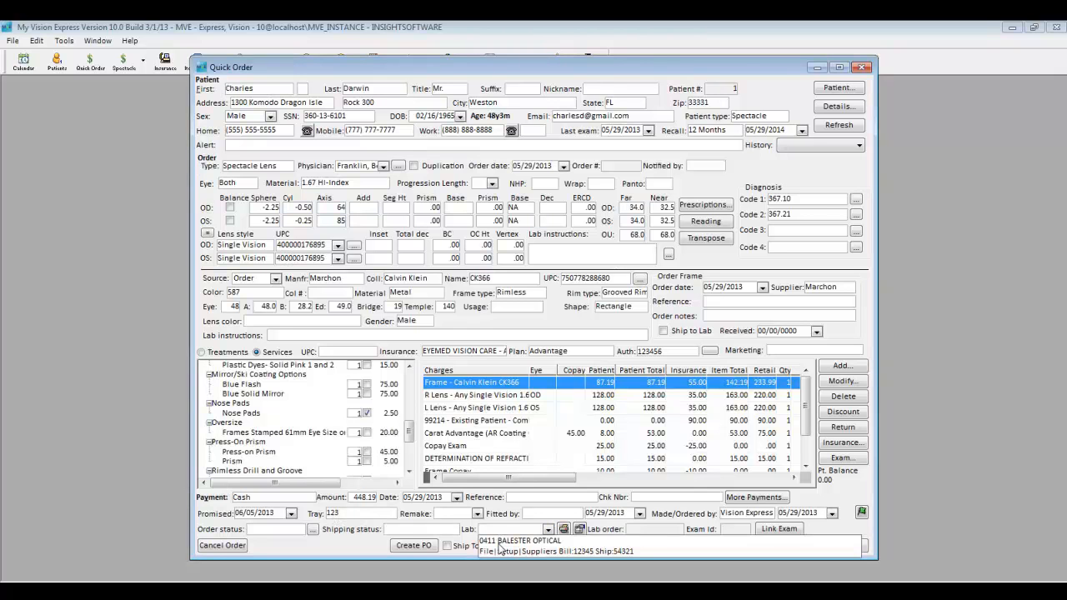
{"action": "left_click", "coordinate": [500, 541]}
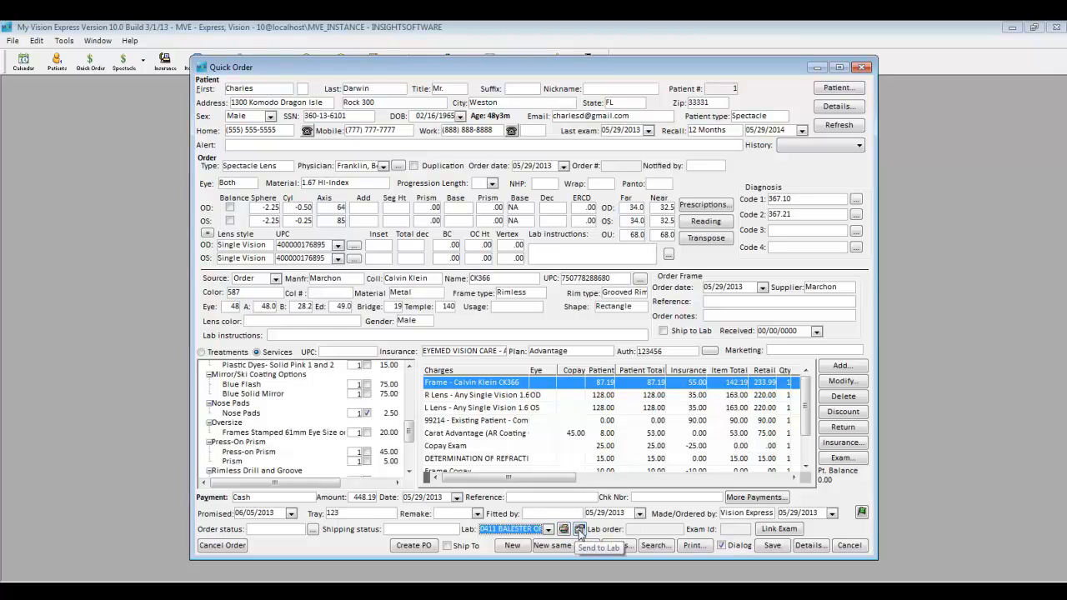
Step: Preview the patient receipt for the 05/29/2013 spectacle lens order, review its charges and totals, and close the preview
{"action": "left_click", "coordinate": [690, 547]}
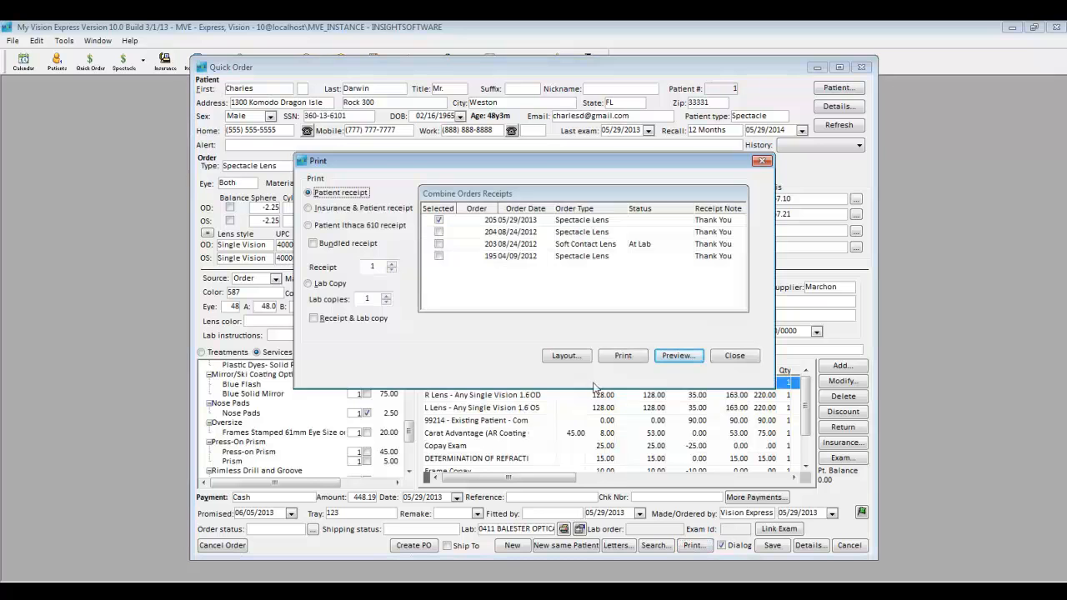
{"action": "left_click", "coordinate": [675, 355]}
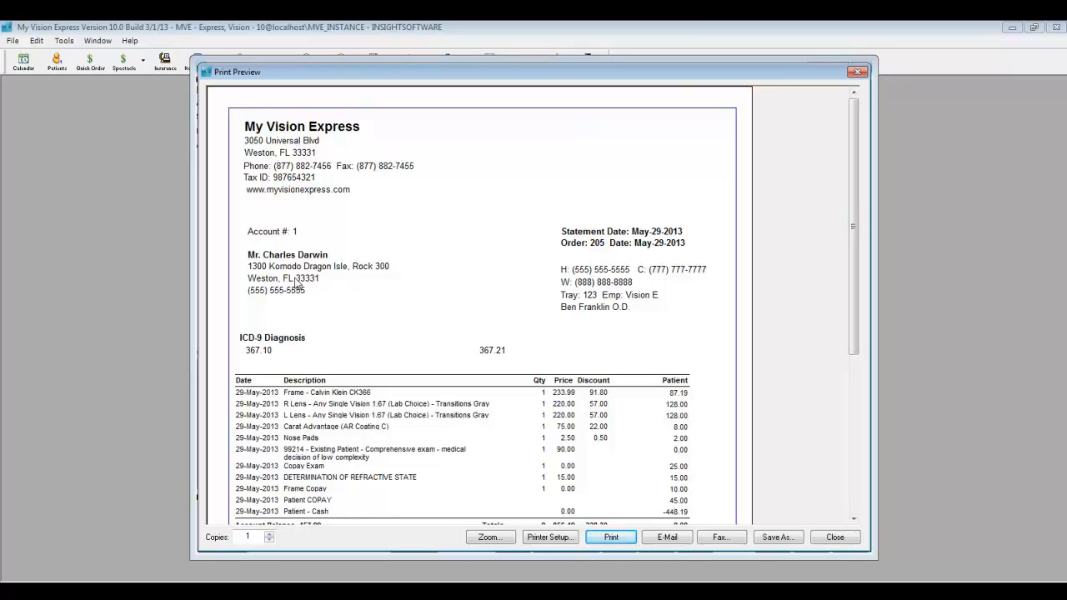
{"action": "left_click_drag", "start_coordinate": [849, 179], "coordinate": [845, 291]}
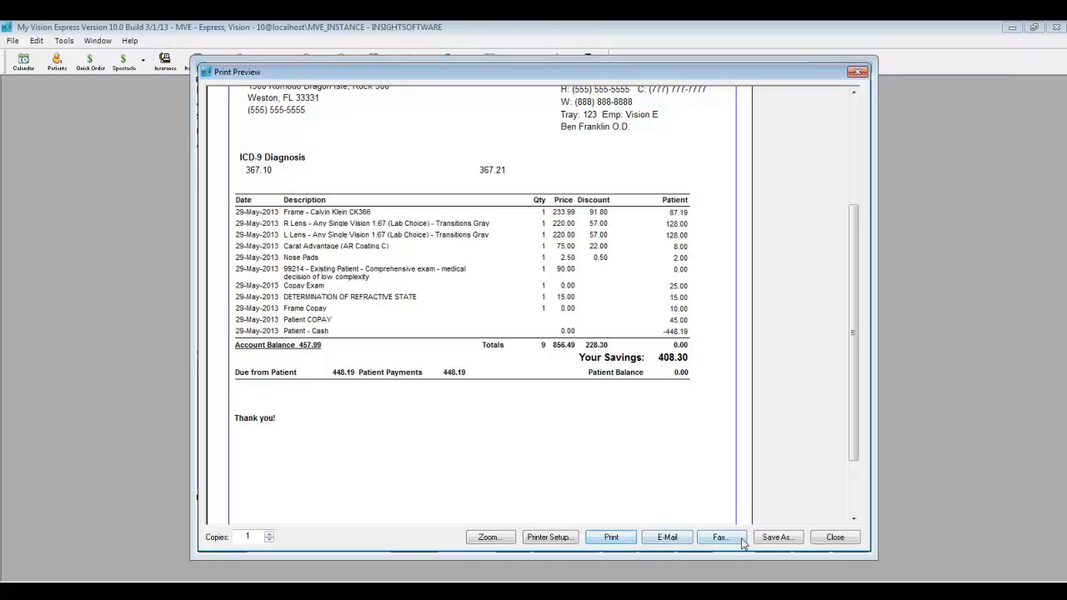
{"action": "left_click", "coordinate": [840, 538]}
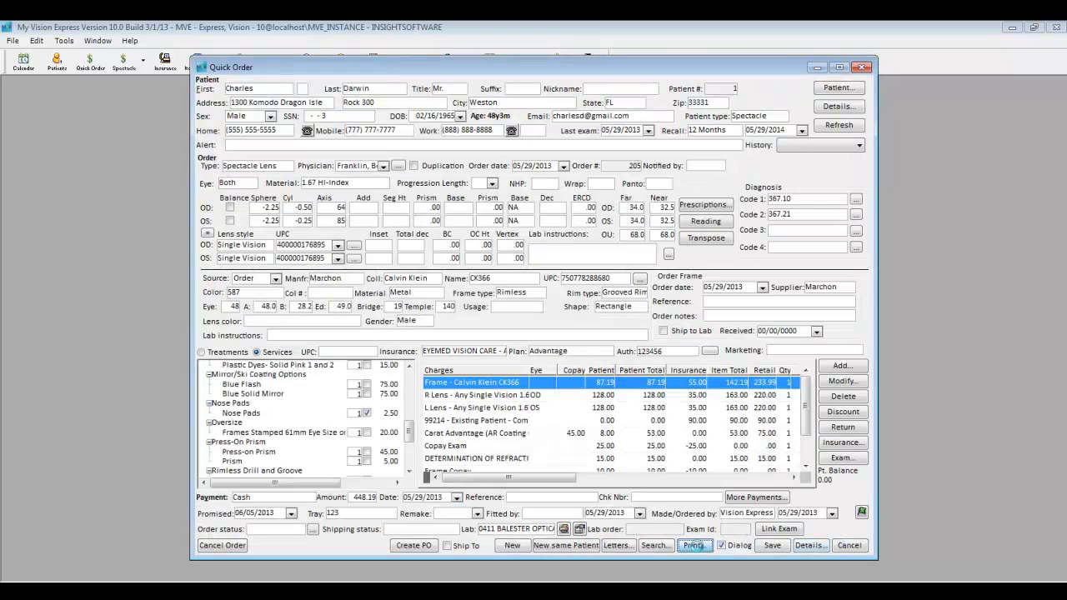
Step: Preview the order's Lab Copy and review its frame, lens and lab details
{"action": "left_click", "coordinate": [693, 546]}
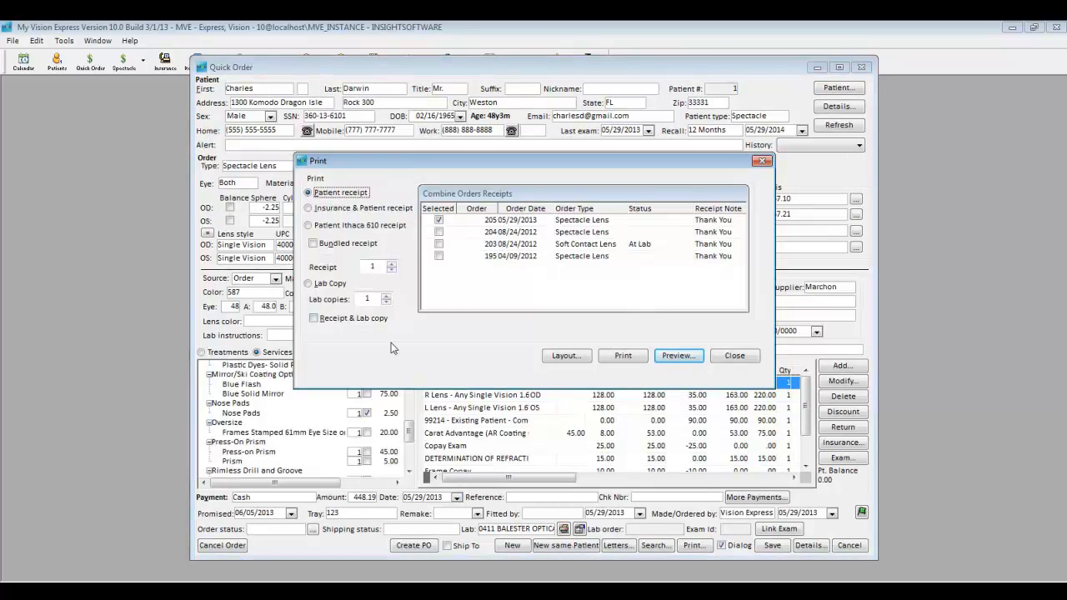
{"action": "left_click", "coordinate": [321, 284]}
{"action": "left_click", "coordinate": [679, 357]}
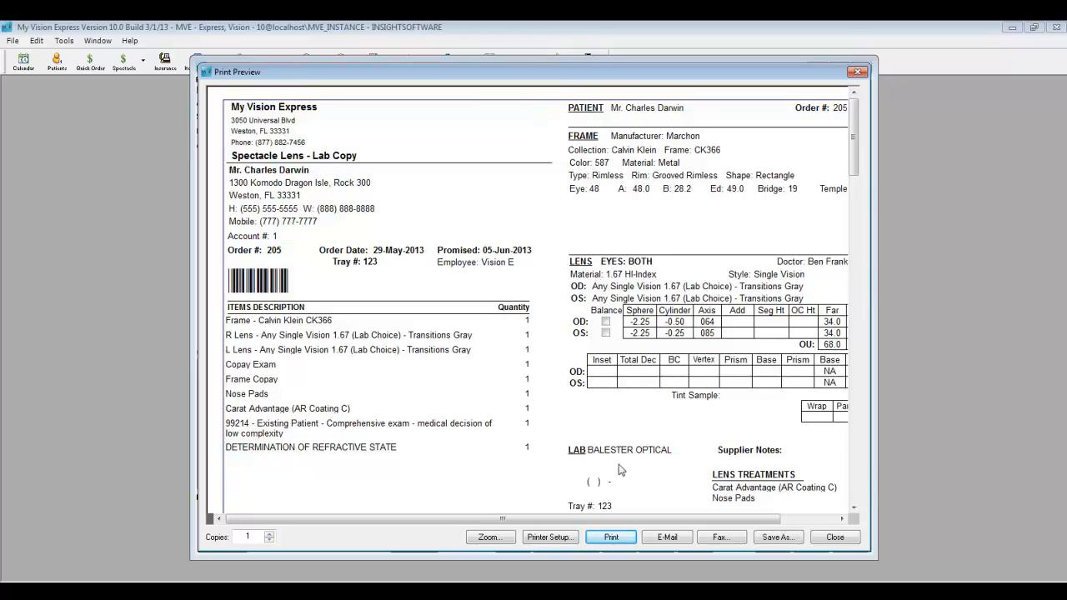
{"action": "left_click", "coordinate": [853, 142]}
{"action": "left_click_drag", "start_coordinate": [853, 142], "coordinate": [852, 165]}
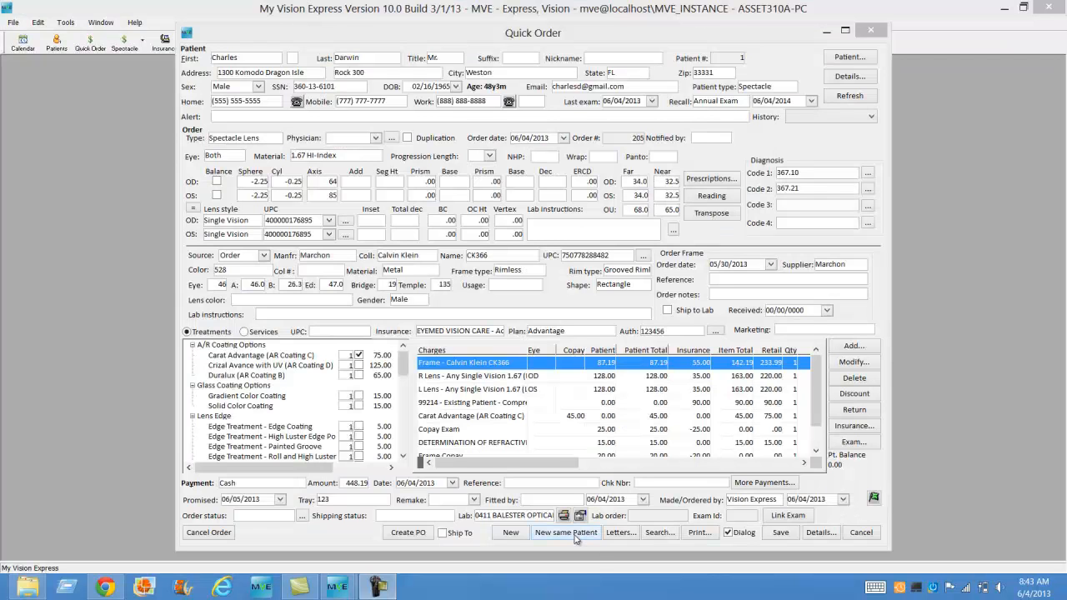
Step: Start a Soft Contact Lens order for the same patient and fill it from the 05/29/2013 Purevision prescription
{"action": "left_click", "coordinate": [577, 537]}
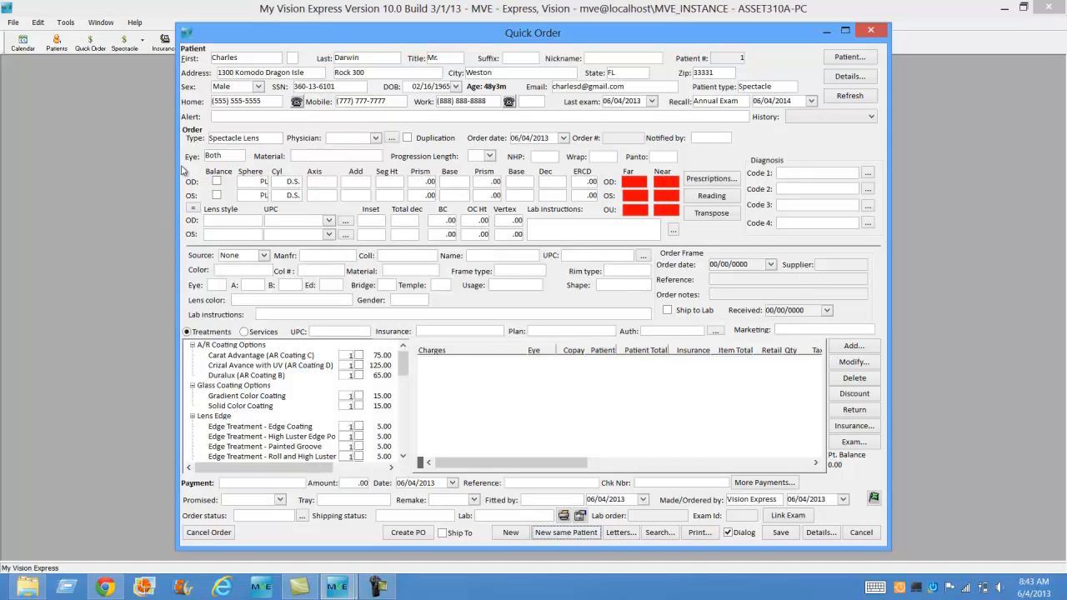
{"action": "left_click", "coordinate": [271, 140]}
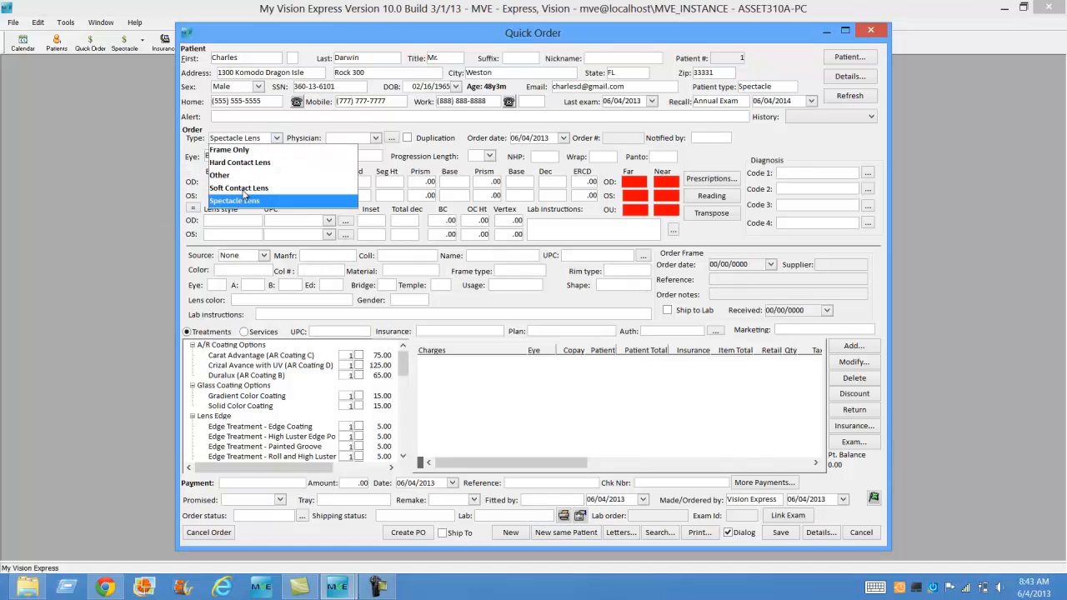
{"action": "left_click", "coordinate": [245, 189]}
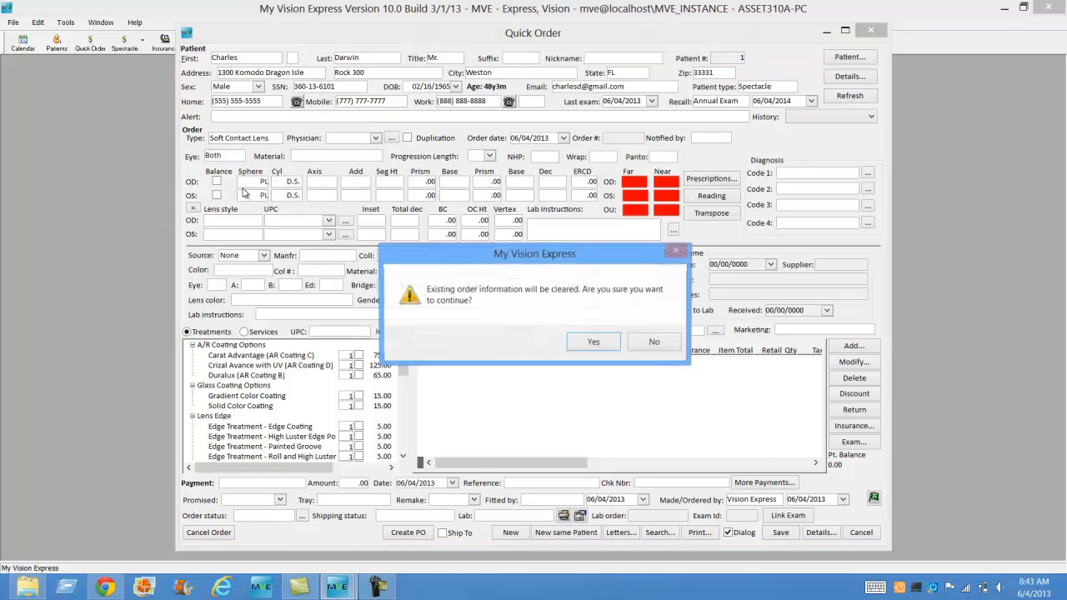
{"action": "left_click", "coordinate": [593, 342]}
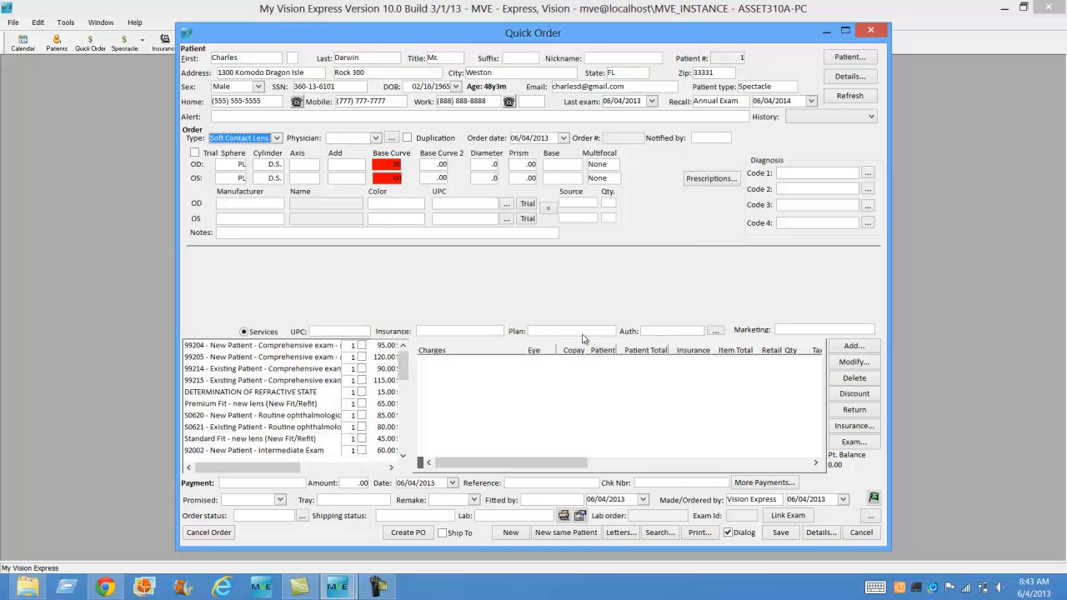
{"action": "left_click", "coordinate": [701, 182]}
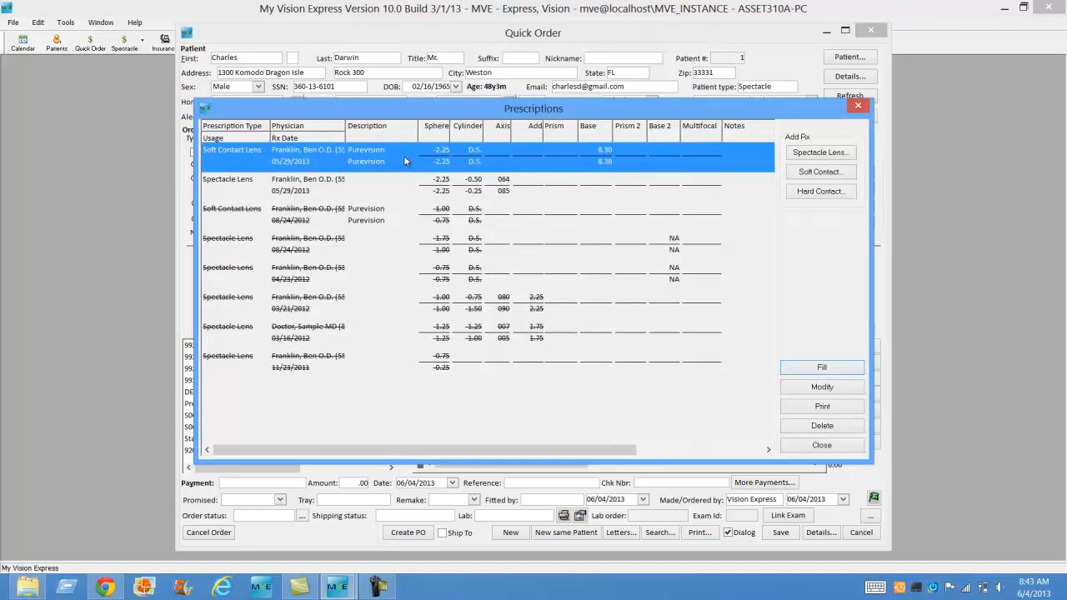
{"action": "left_click", "coordinate": [819, 369]}
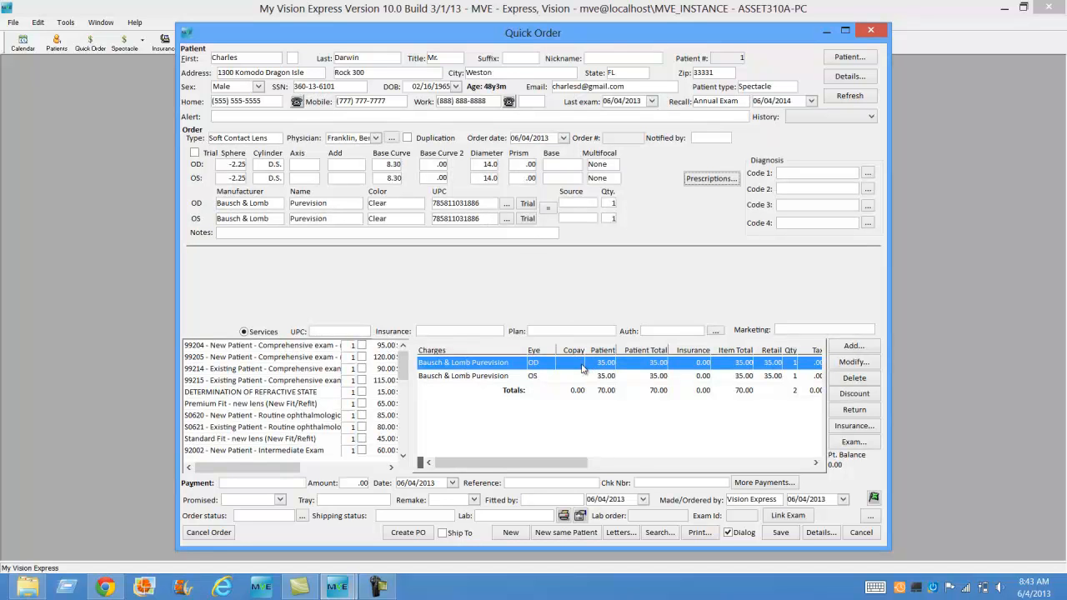
Step: Set the Purevision quantity to 4 for both OD and OS, with Order as the source for each eye
{"action": "left_click", "coordinate": [613, 205]}
{"action": "left_click", "coordinate": [613, 216]}
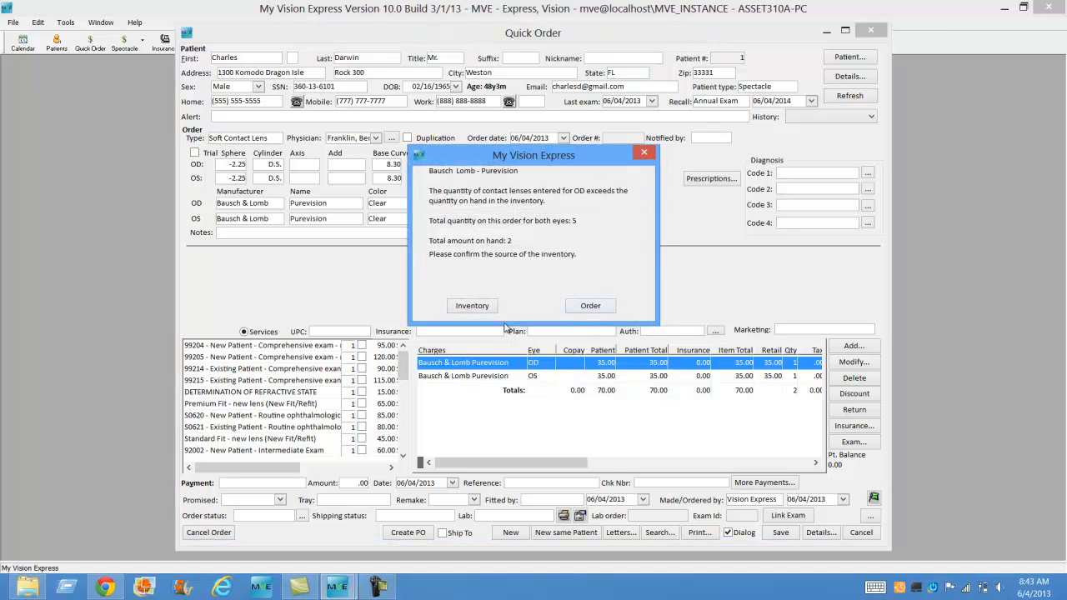
{"action": "left_click", "coordinate": [590, 306]}
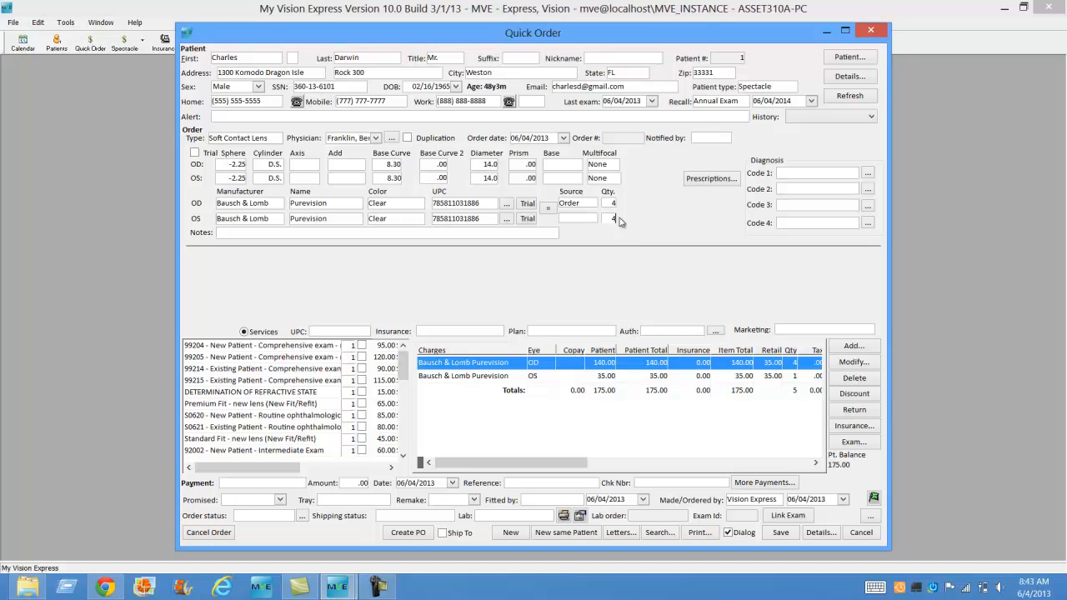
{"action": "left_click", "coordinate": [591, 219]}
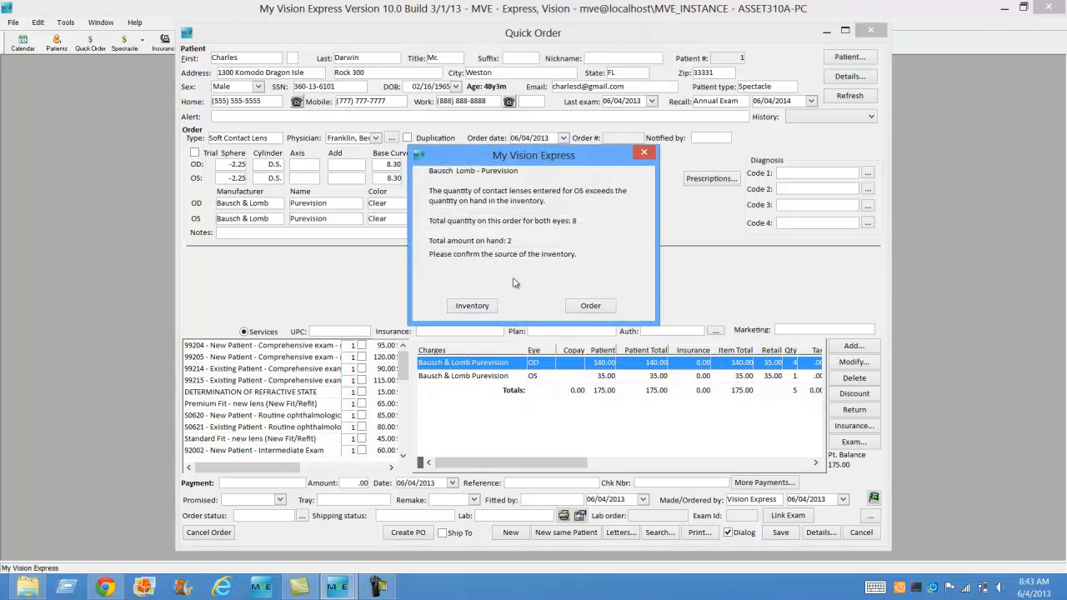
{"action": "left_click", "coordinate": [586, 307]}
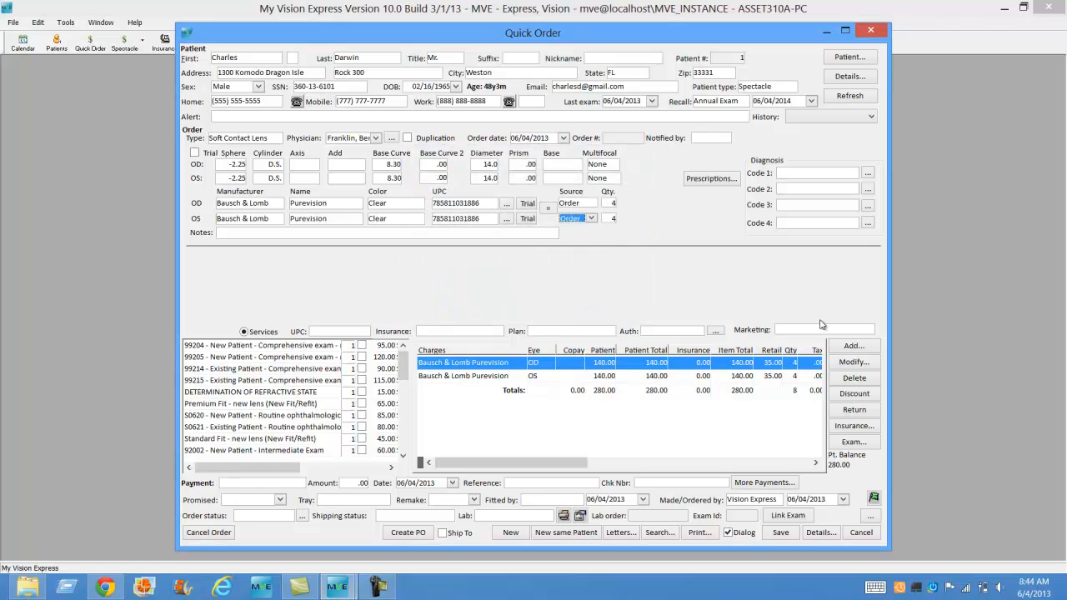
Step: Apply the marketing discount 05 - 1 Year Supply (4 boxes) and record a Cash payment for the patient's balance
{"action": "left_click", "coordinate": [860, 331]}
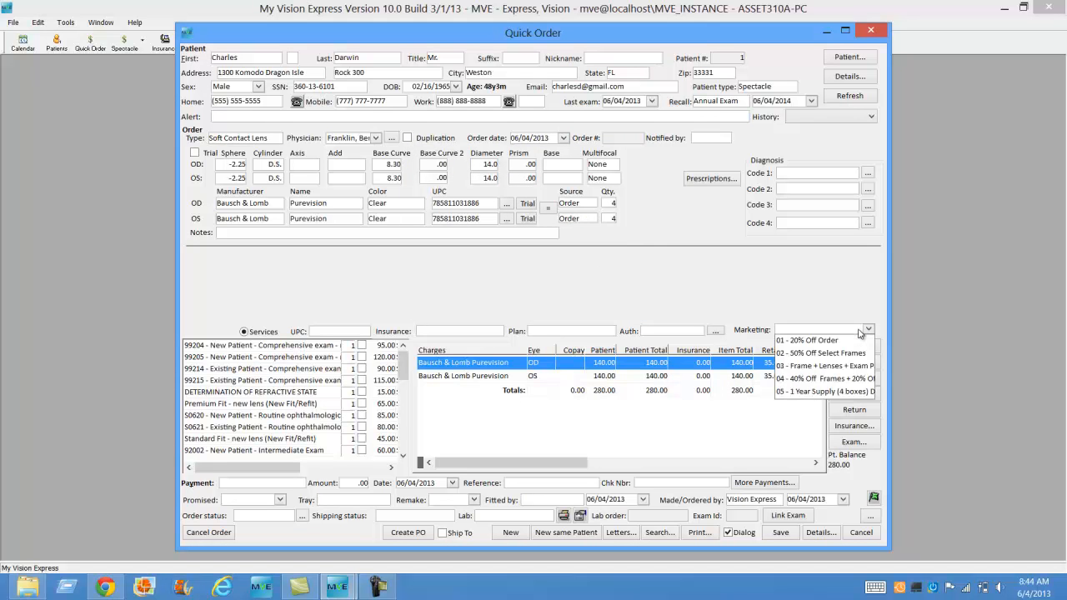
{"action": "left_click", "coordinate": [830, 392]}
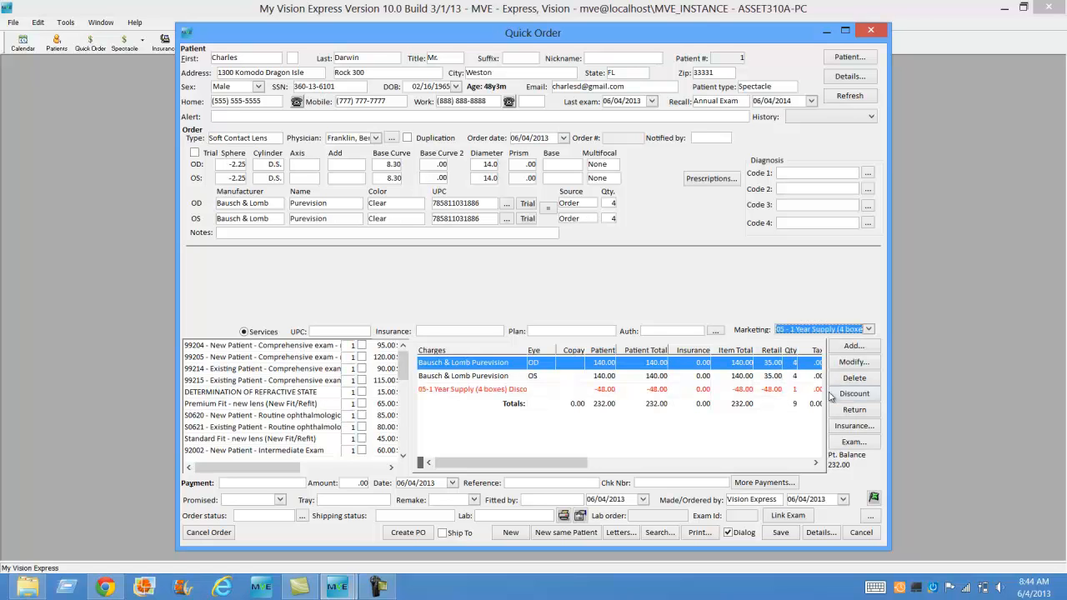
{"action": "left_click", "coordinate": [298, 484]}
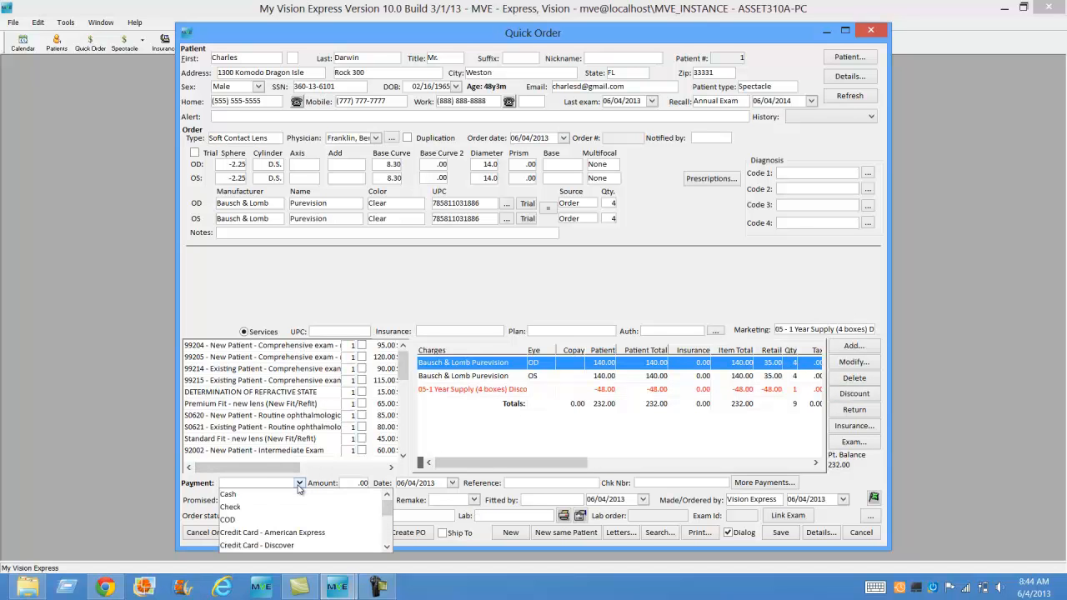
{"action": "left_click", "coordinate": [270, 497]}
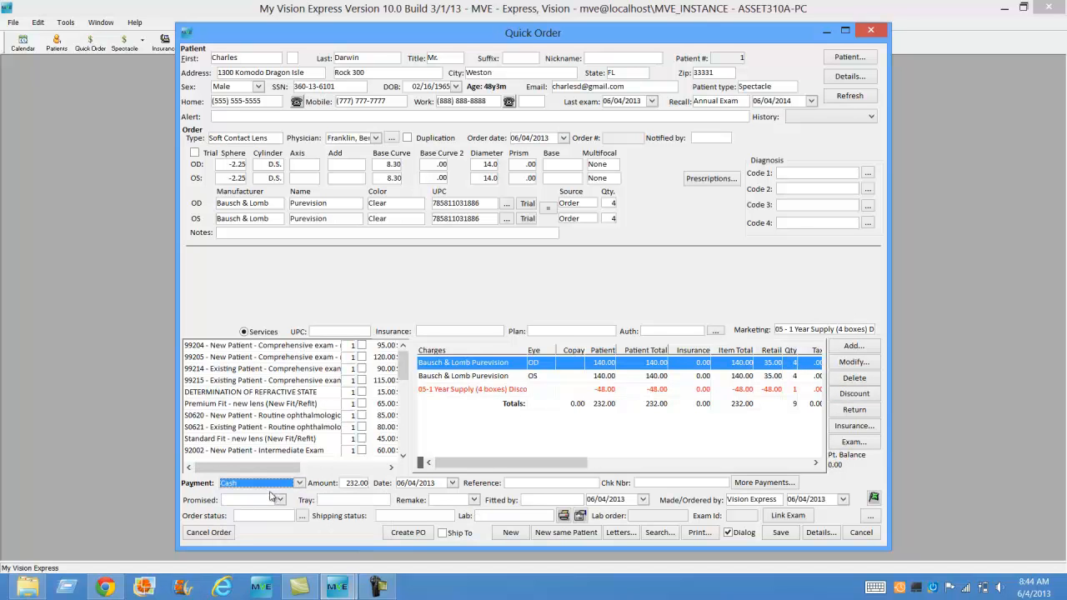
Step: Set the contact lens order's promised date to 06/05/2013 and enter tray 1234
{"action": "left_click", "coordinate": [280, 500]}
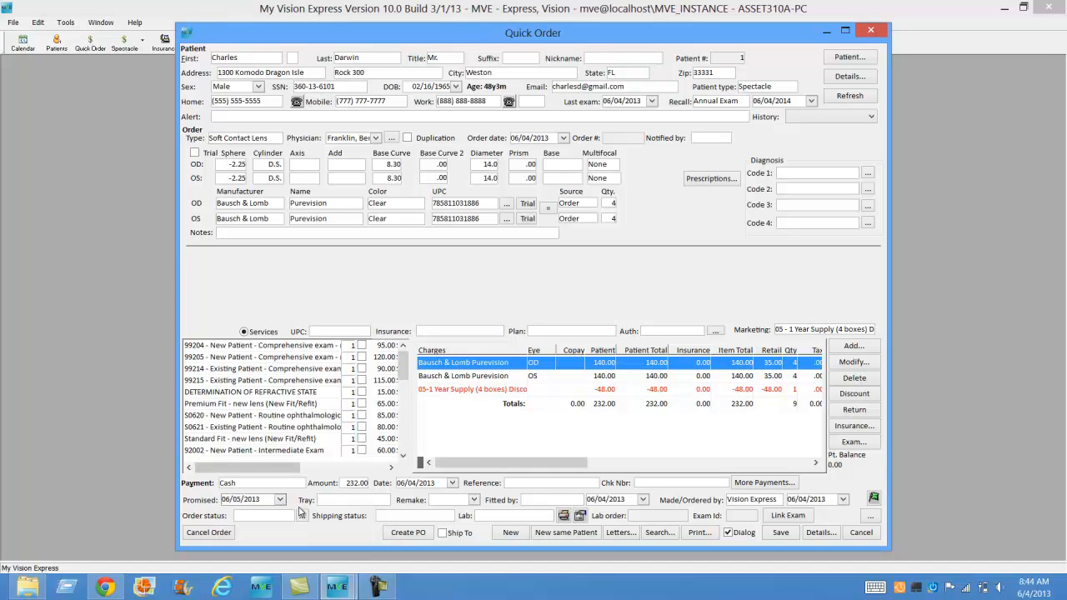
{"action": "left_click", "coordinate": [330, 501]}
{"action": "type", "text": "1234"}
{"action": "left_click", "coordinate": [508, 516]}
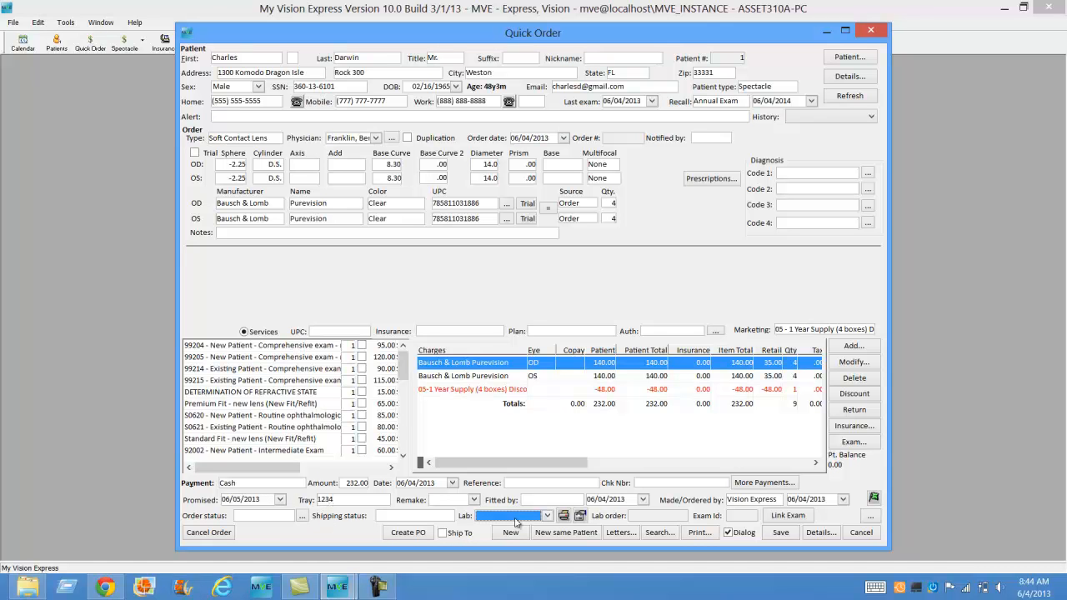
{"action": "left_click", "coordinate": [510, 540]}
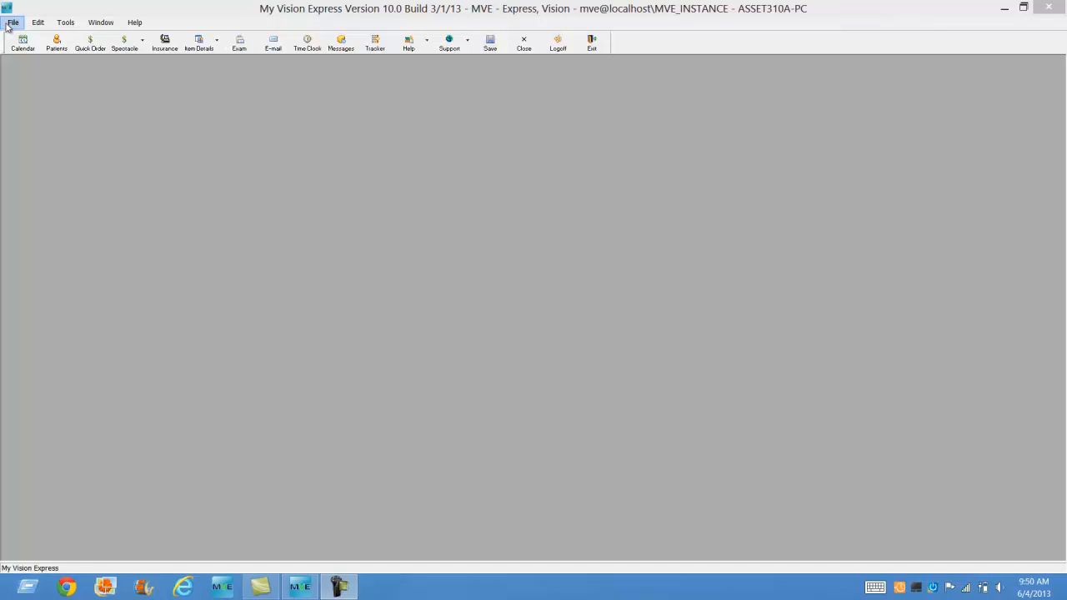
Step: Run the Aged Receivables report for the insurance EYEMED VISION CARE
{"action": "left_click", "coordinate": [11, 23]}
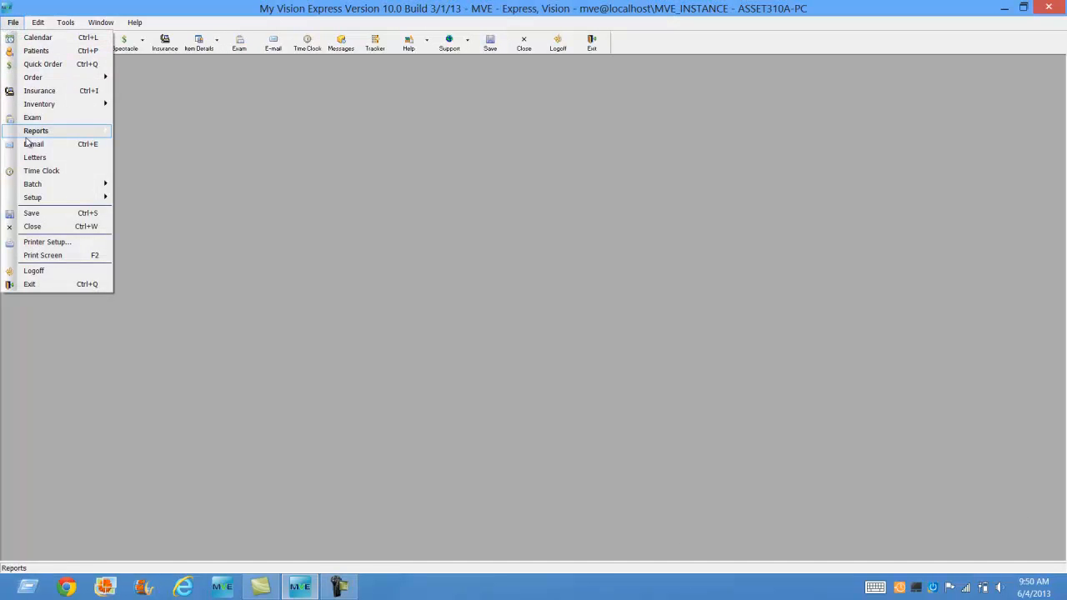
{"action": "mouse_move", "coordinate": [146, 131]}
{"action": "left_click", "coordinate": [284, 132]}
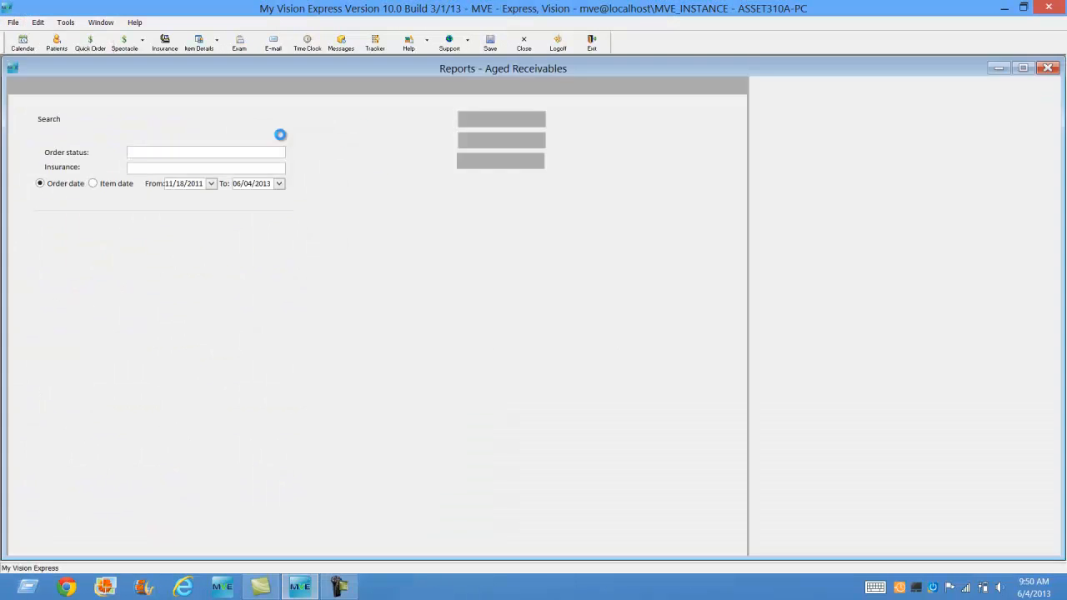
{"action": "left_click", "coordinate": [278, 166]}
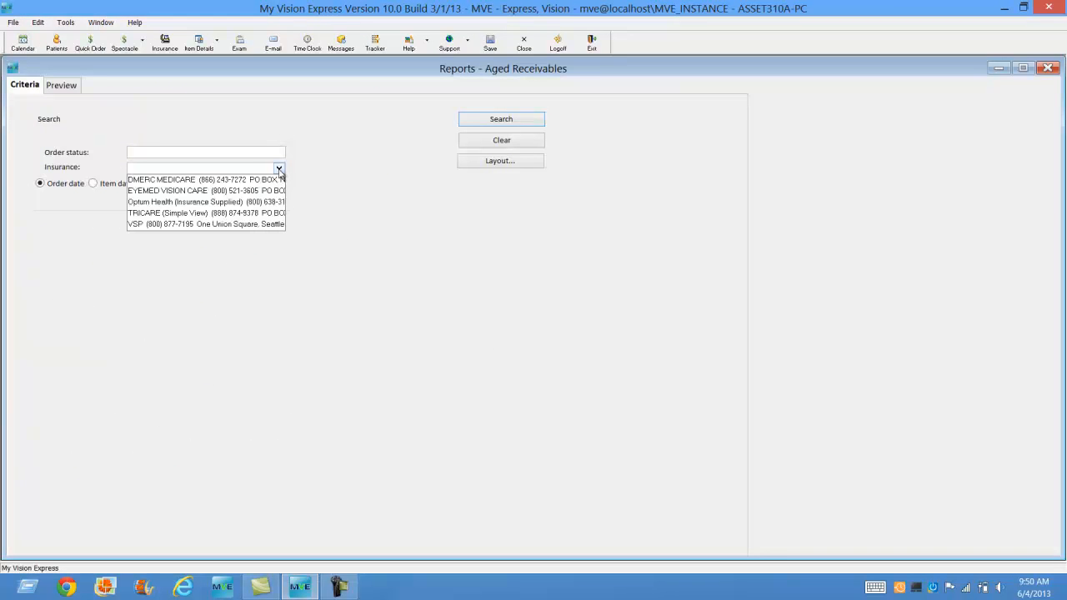
{"action": "left_click", "coordinate": [234, 191]}
{"action": "left_click", "coordinate": [496, 123]}
Step: Open the 06/04/2013 order from the Aged Receivables report and bring up the insurance claim linked to it
{"action": "double_click", "coordinate": [225, 233]}
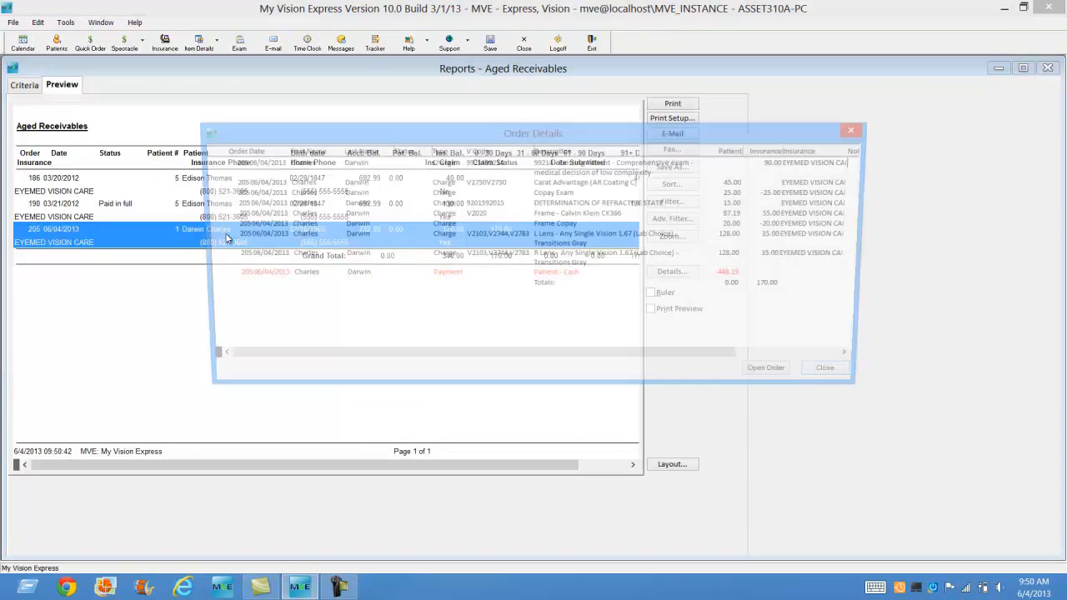
{"action": "left_click", "coordinate": [781, 379]}
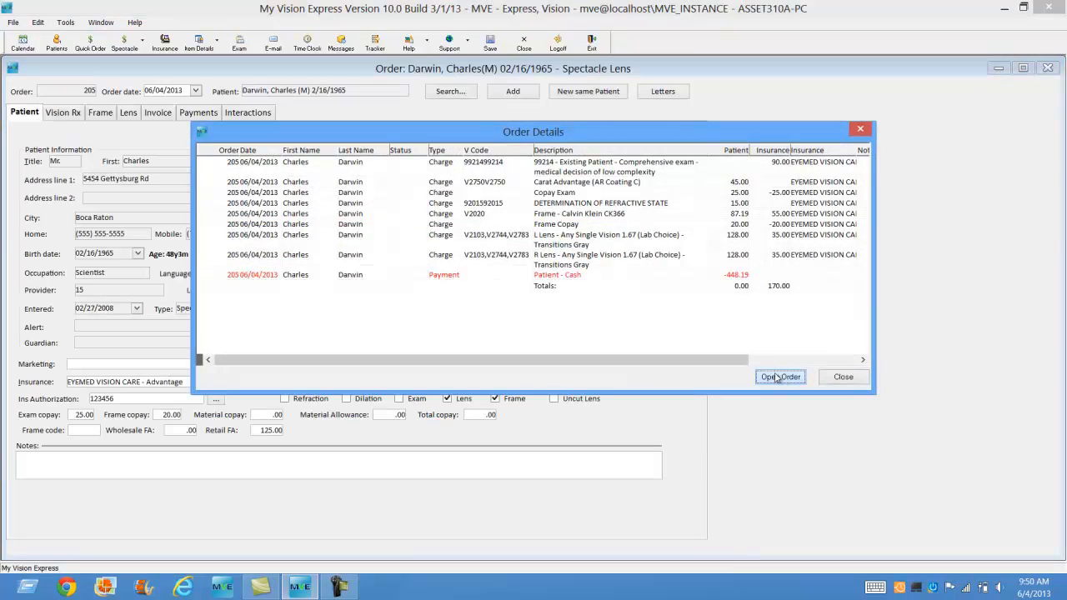
{"action": "left_click", "coordinate": [840, 376]}
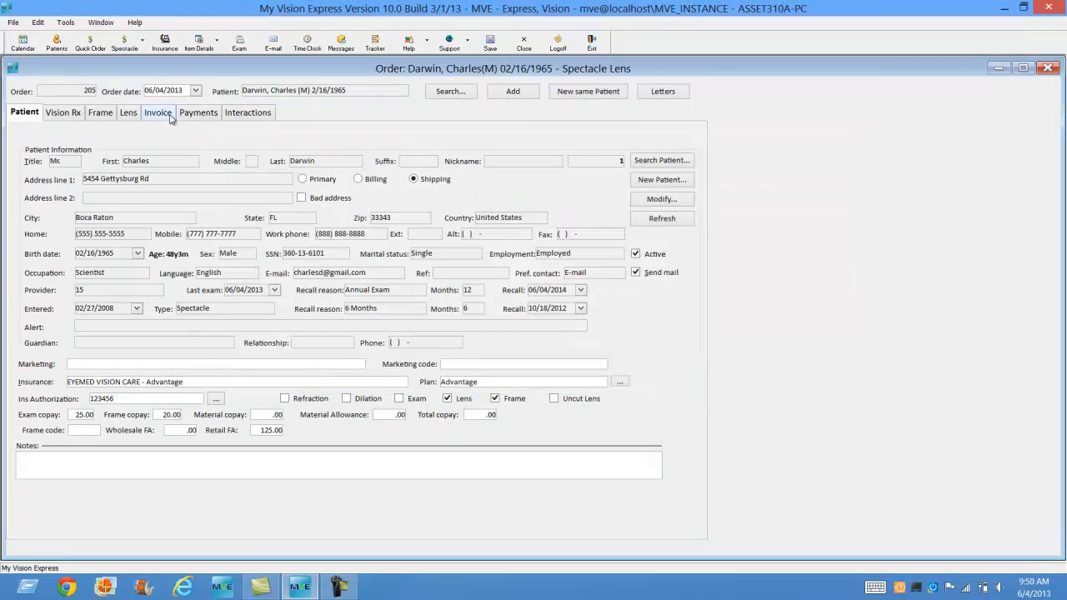
{"action": "left_click", "coordinate": [198, 117]}
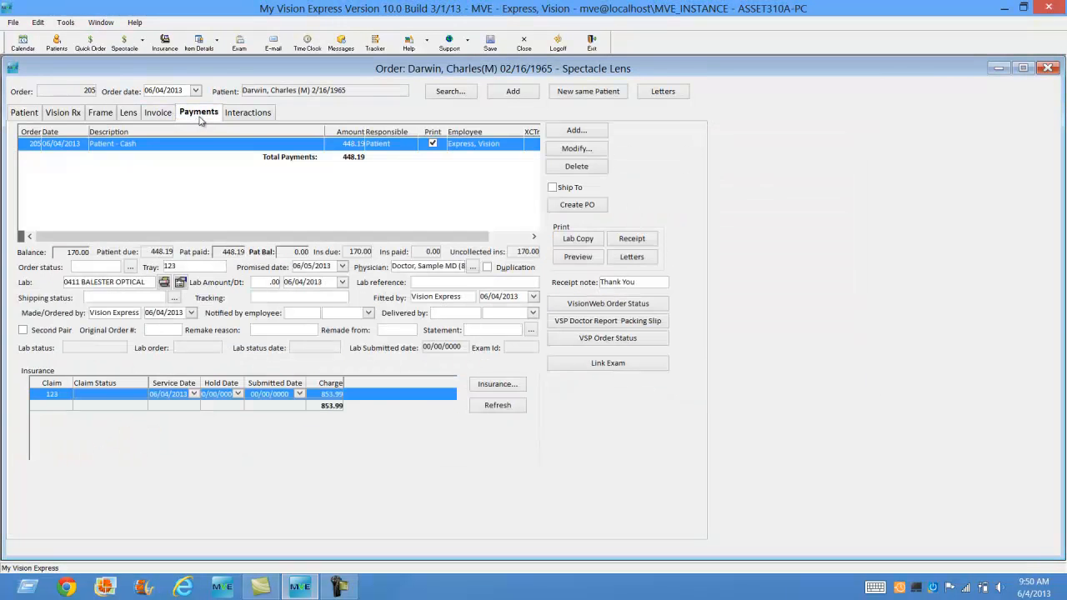
{"action": "left_click", "coordinate": [497, 385]}
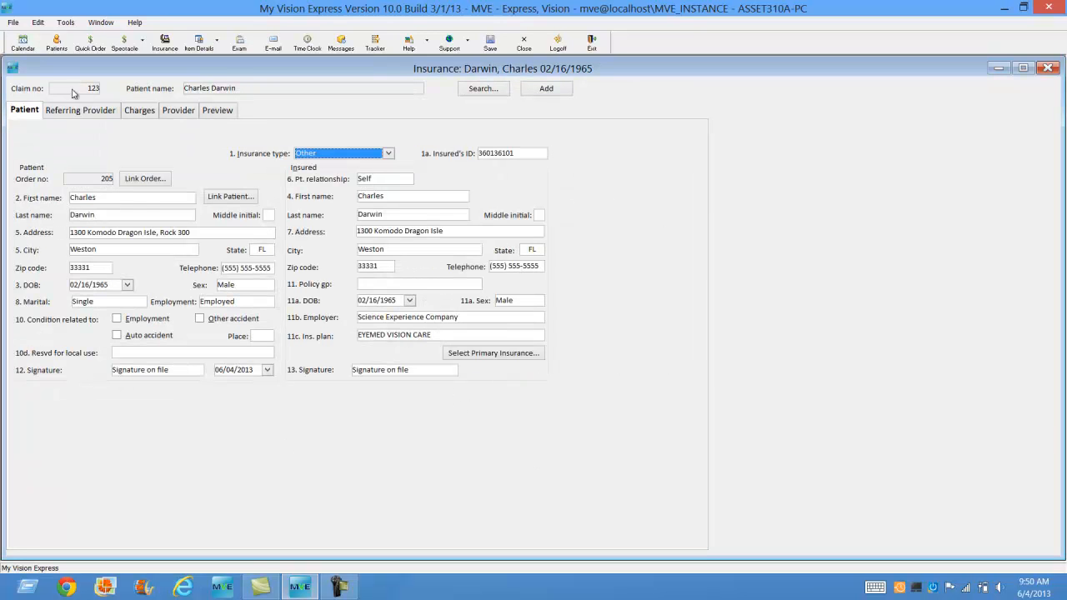
Step: Review the claim's referring provider, charges and provider details, and preview its 1500 Health Insurance Claim Form
{"action": "left_click", "coordinate": [82, 113]}
{"action": "left_click", "coordinate": [146, 114]}
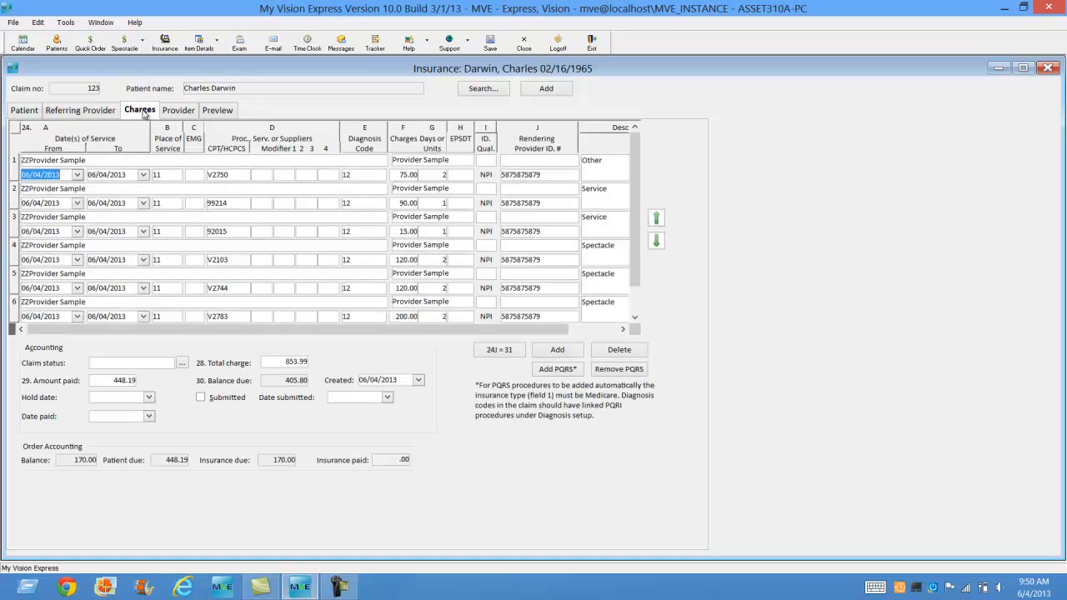
{"action": "left_click", "coordinate": [178, 110]}
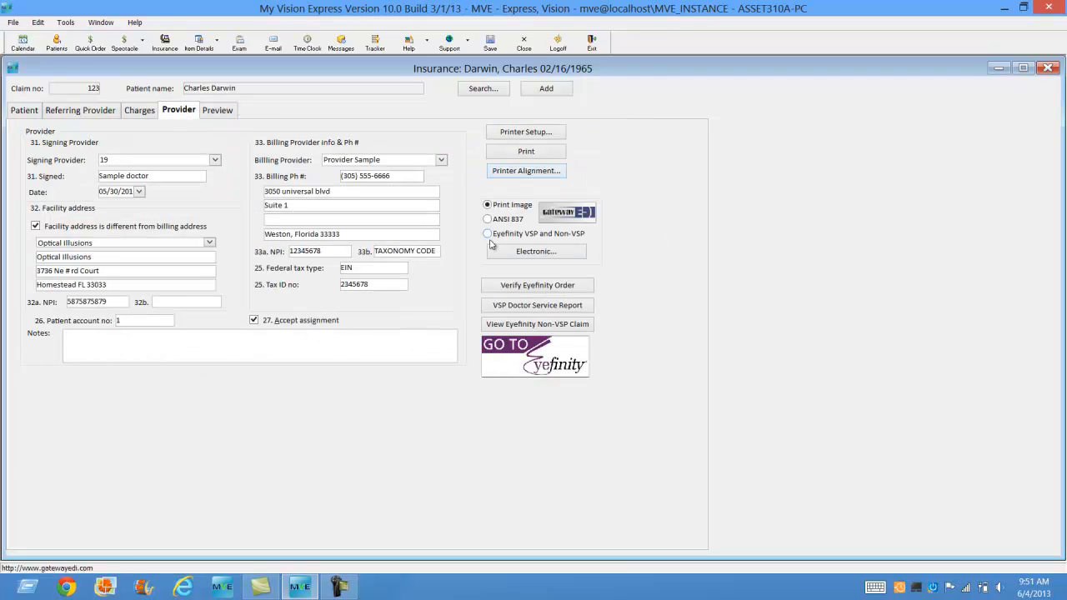
{"action": "left_click", "coordinate": [218, 112]}
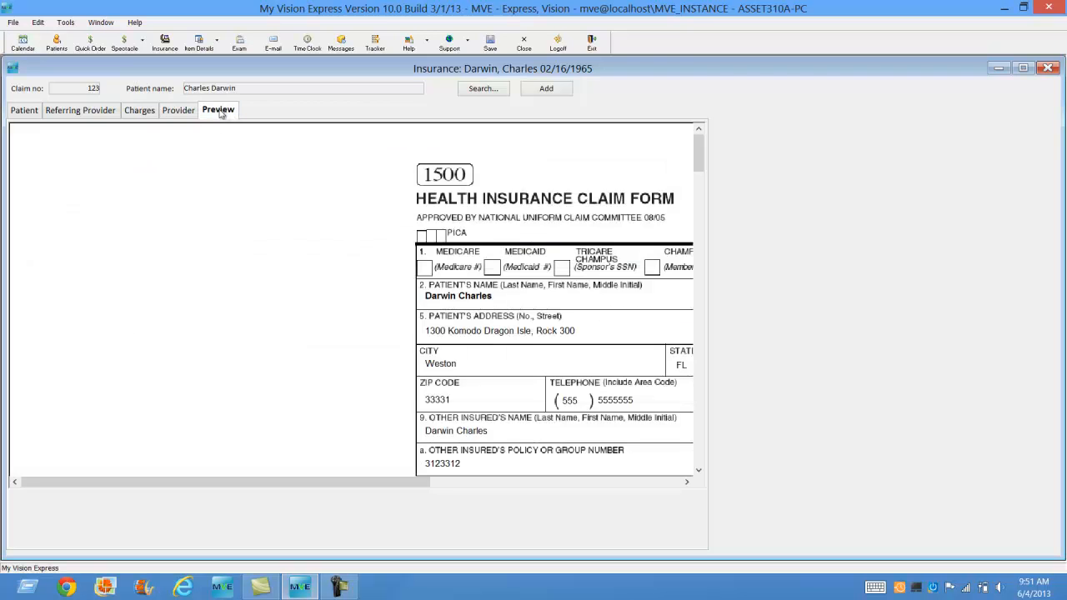
{"action": "left_click_drag", "start_coordinate": [336, 482], "coordinate": [577, 477]}
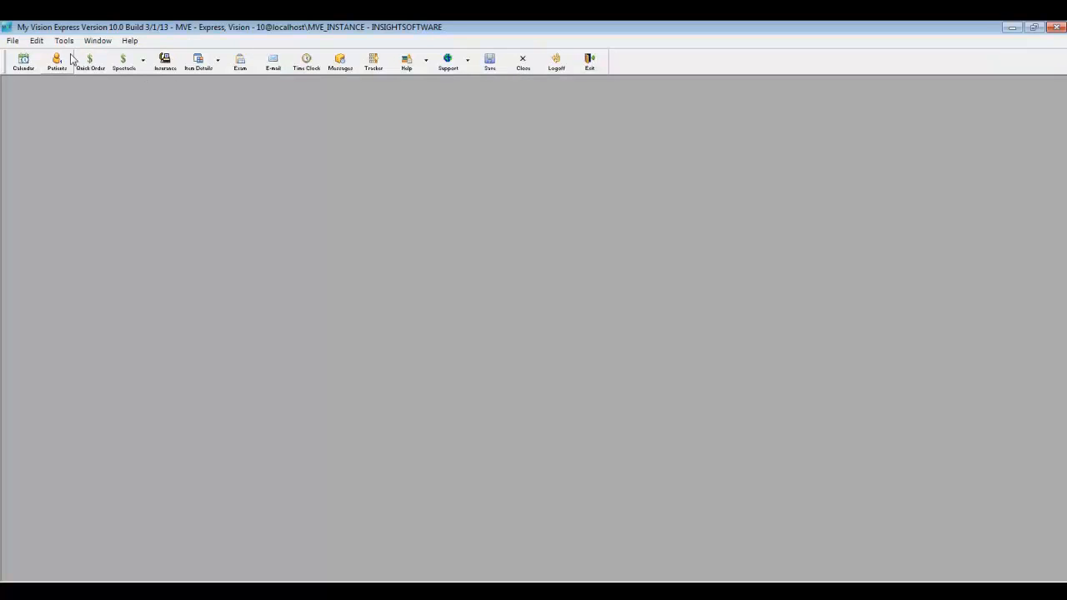
Step: Search batch claims created on 05/29/2013 in Electronic format with Print Image, and include the EYEMED VISION CARE claim
{"action": "left_click", "coordinate": [12, 40]}
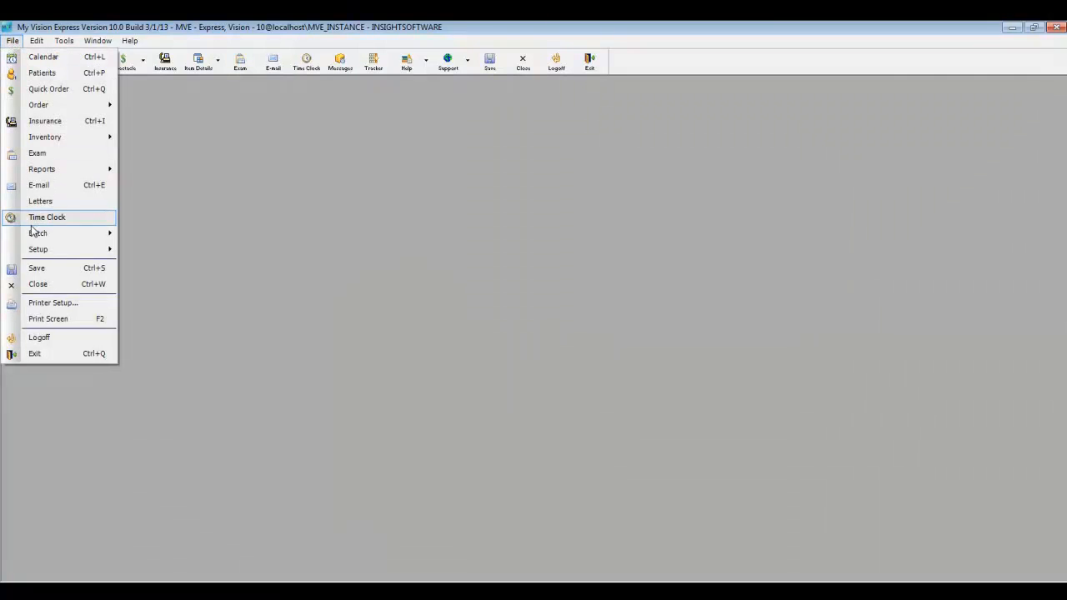
{"action": "mouse_move", "coordinate": [34, 240]}
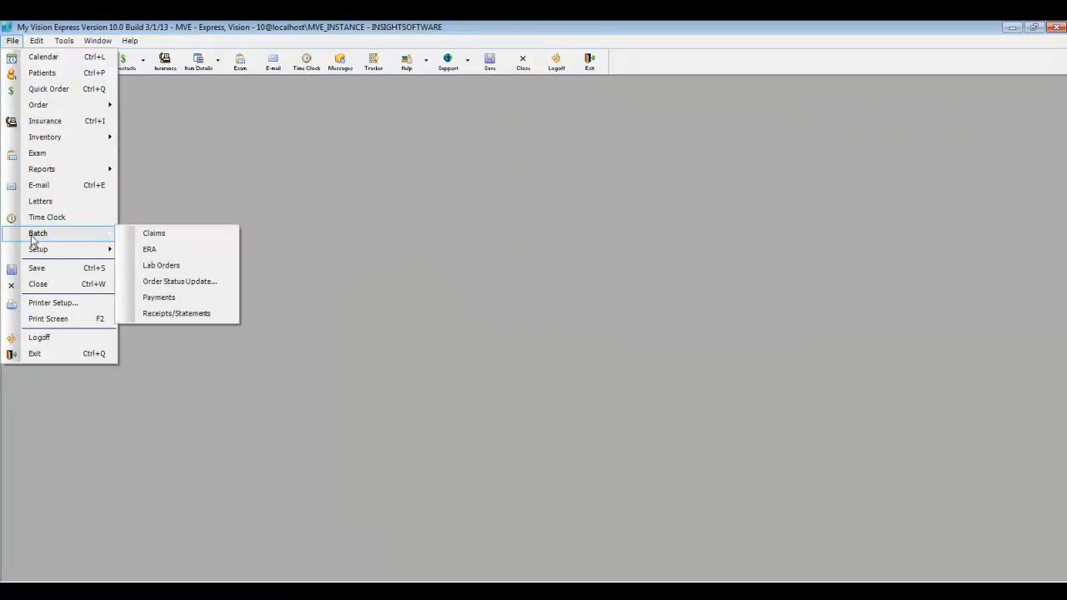
{"action": "left_click", "coordinate": [162, 234]}
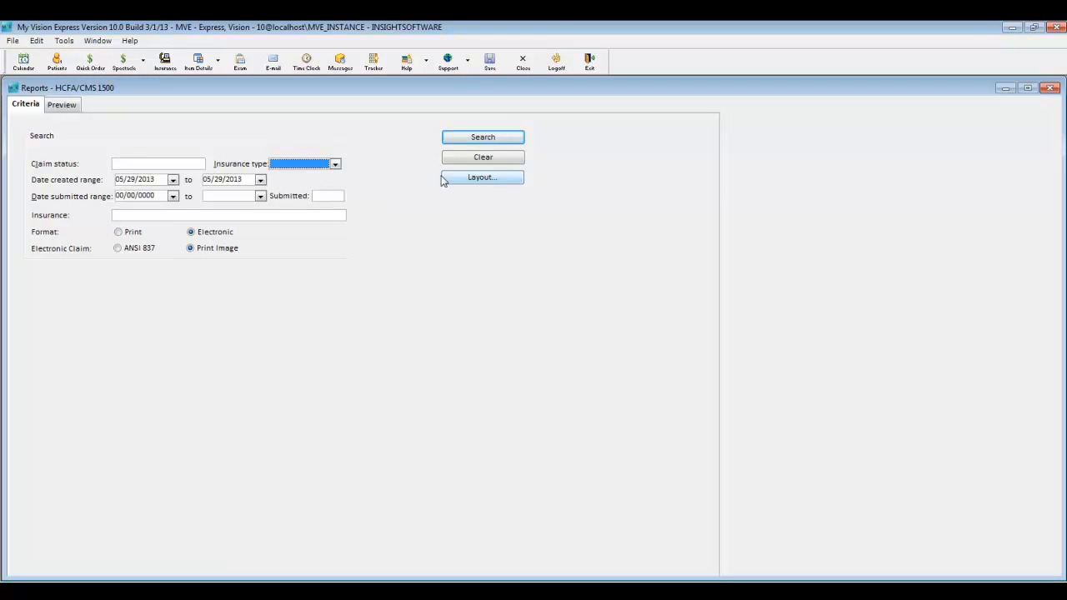
{"action": "left_click", "coordinate": [491, 139]}
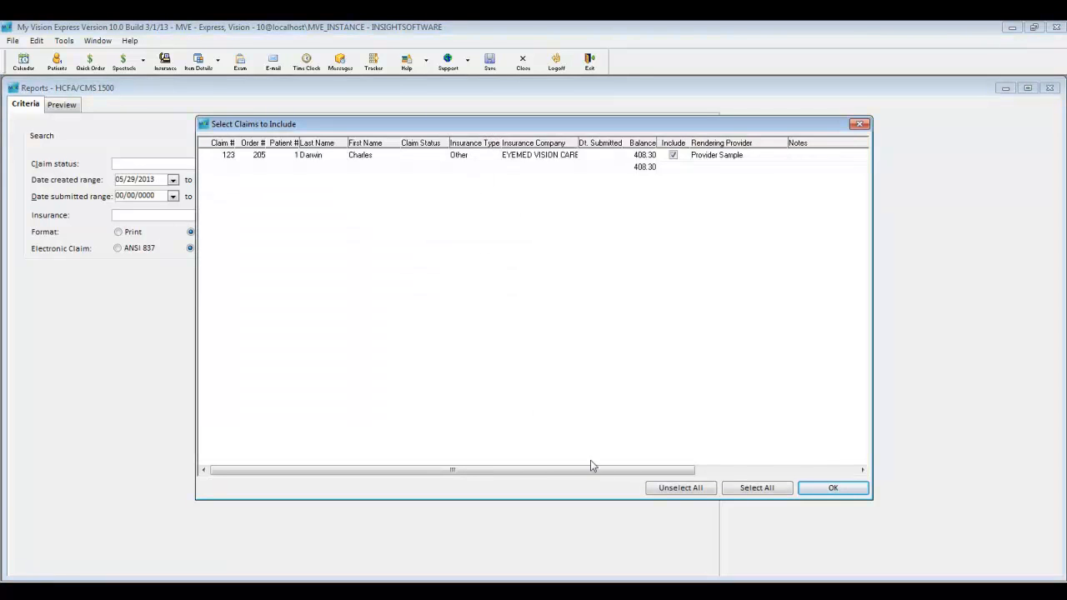
{"action": "left_click", "coordinate": [833, 489]}
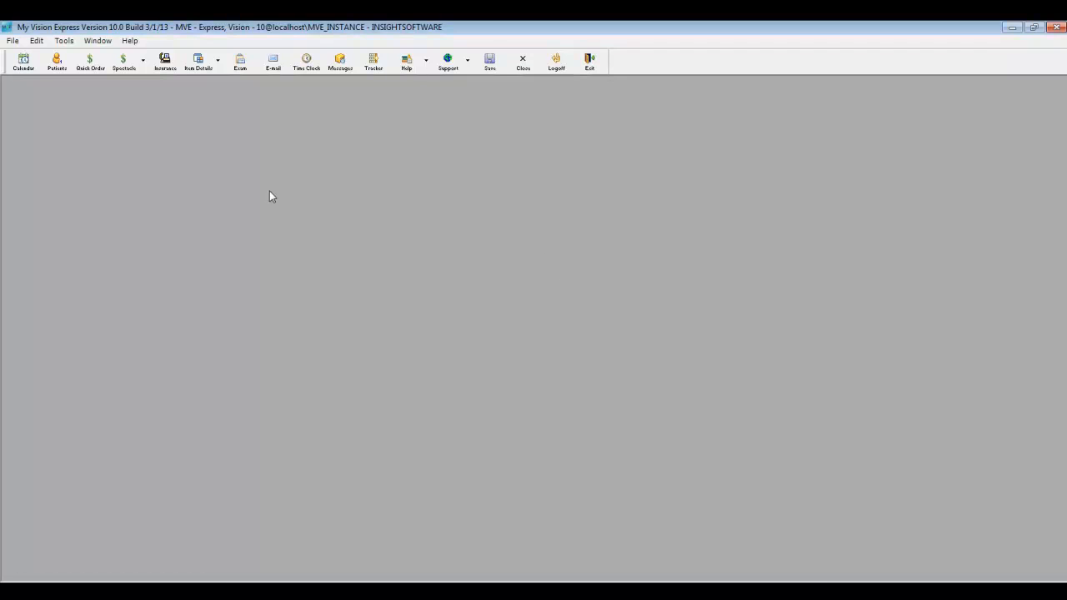
Step: Open Batch Payments and search for orders with balances under the insurance EYEMED VISION CARE
{"action": "left_click", "coordinate": [14, 42]}
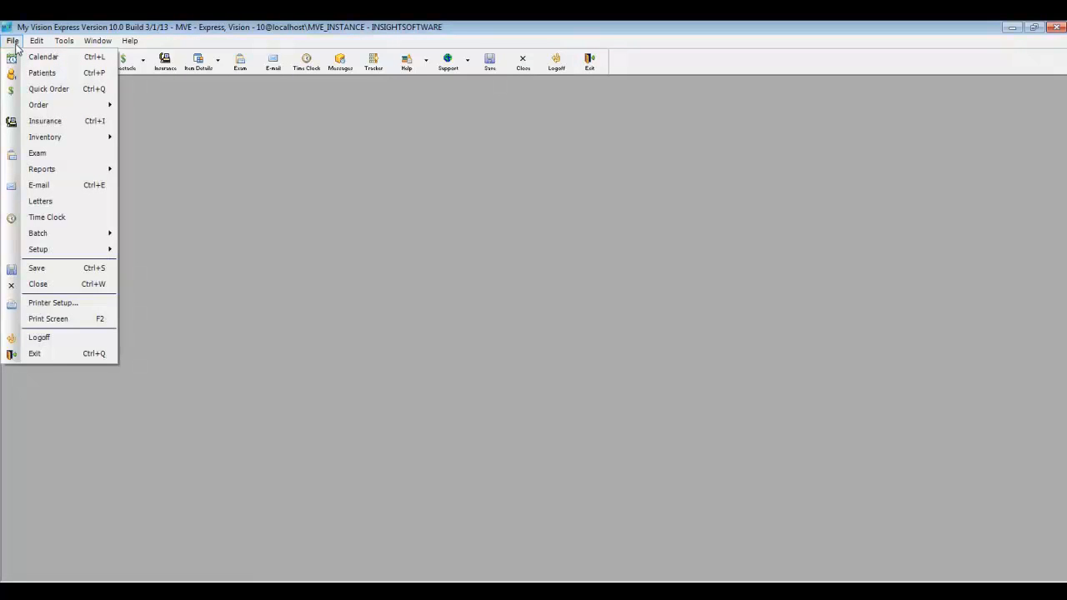
{"action": "mouse_move", "coordinate": [23, 236]}
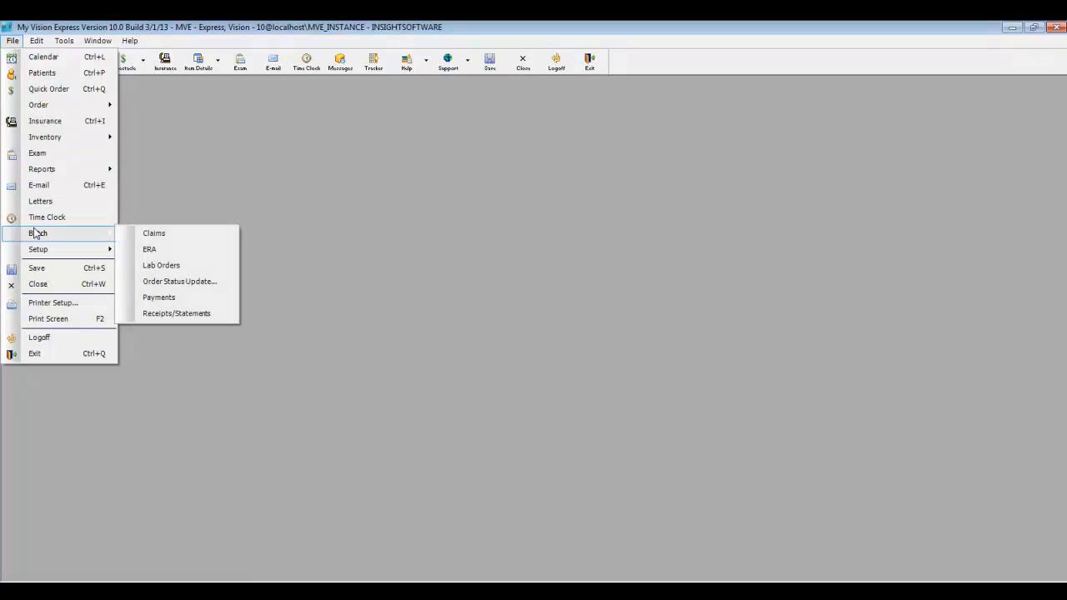
{"action": "left_click", "coordinate": [163, 298]}
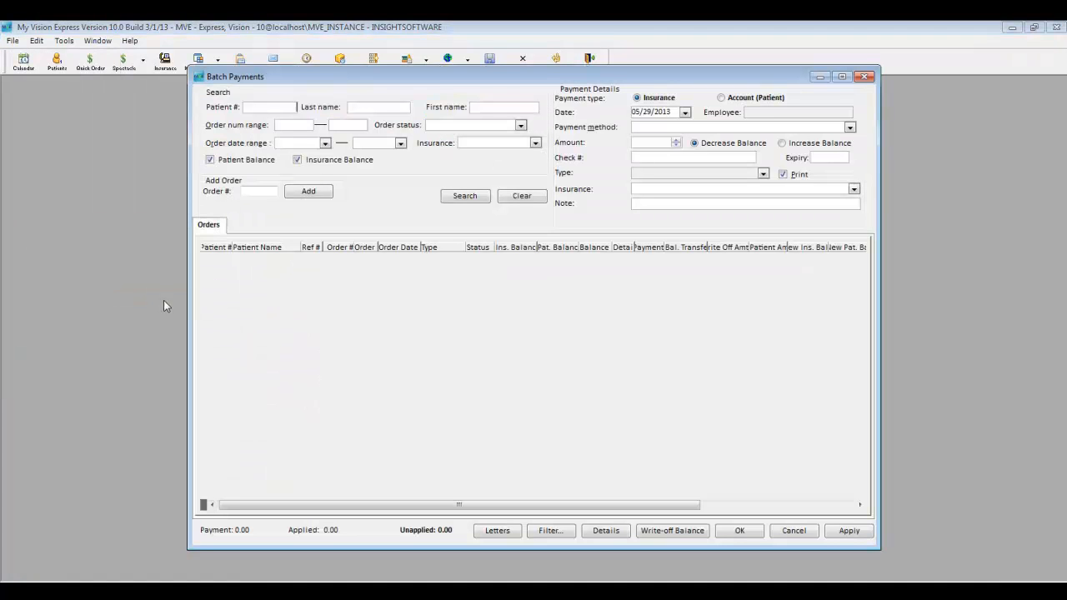
{"action": "left_click", "coordinate": [535, 142]}
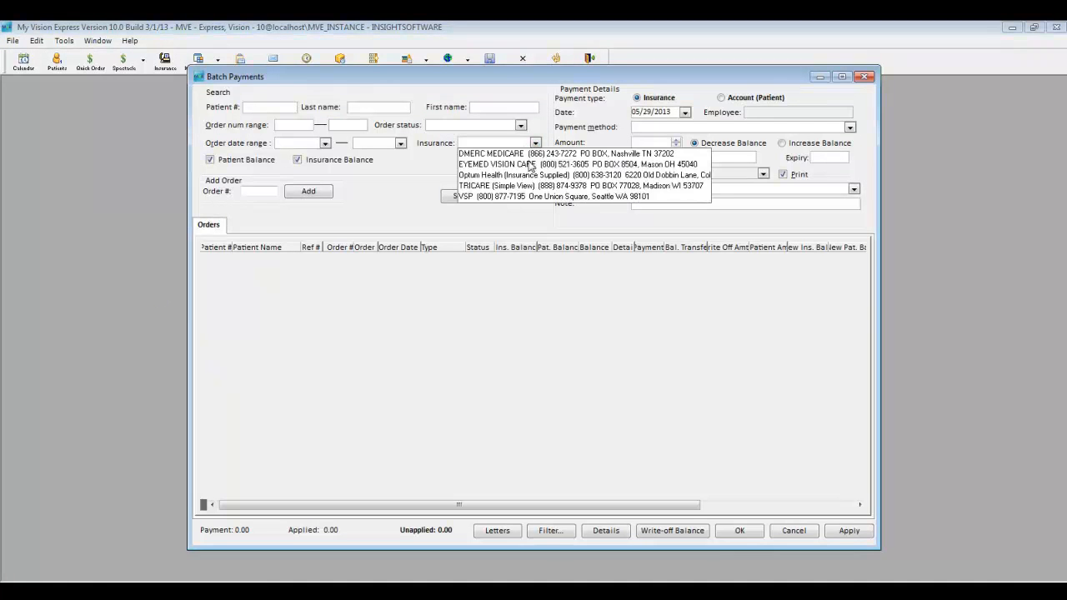
{"action": "left_click", "coordinate": [531, 166]}
{"action": "left_click", "coordinate": [466, 200]}
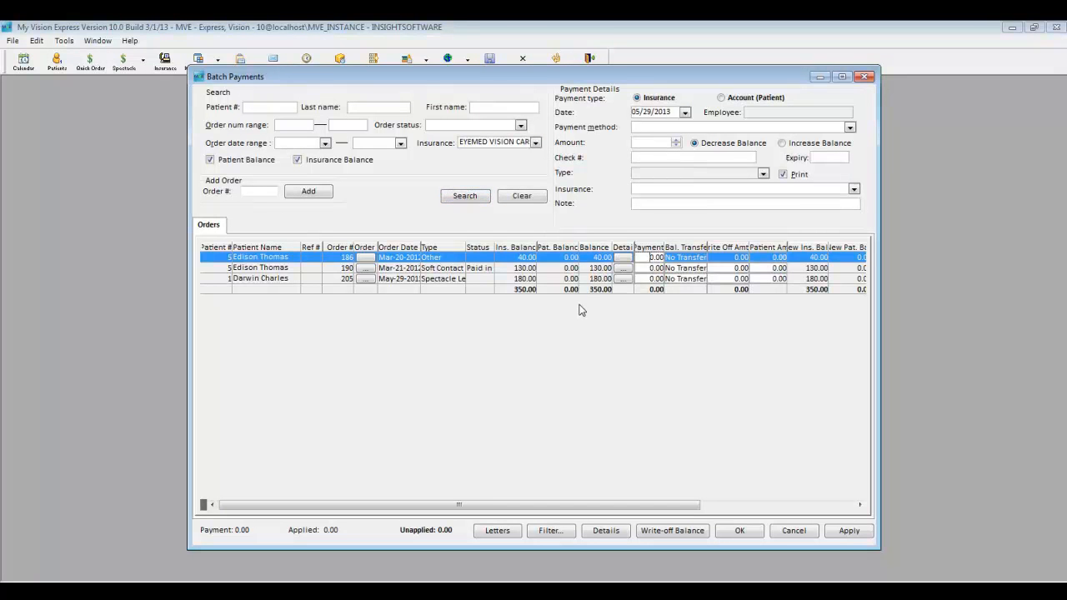
Step: Enter the insurance payment details: method Check, amount 100.00, check number 123, insurance EYEMED VISION CARE
{"action": "left_click", "coordinate": [704, 127]}
{"action": "left_click", "coordinate": [656, 151]}
{"action": "left_click", "coordinate": [651, 143]}
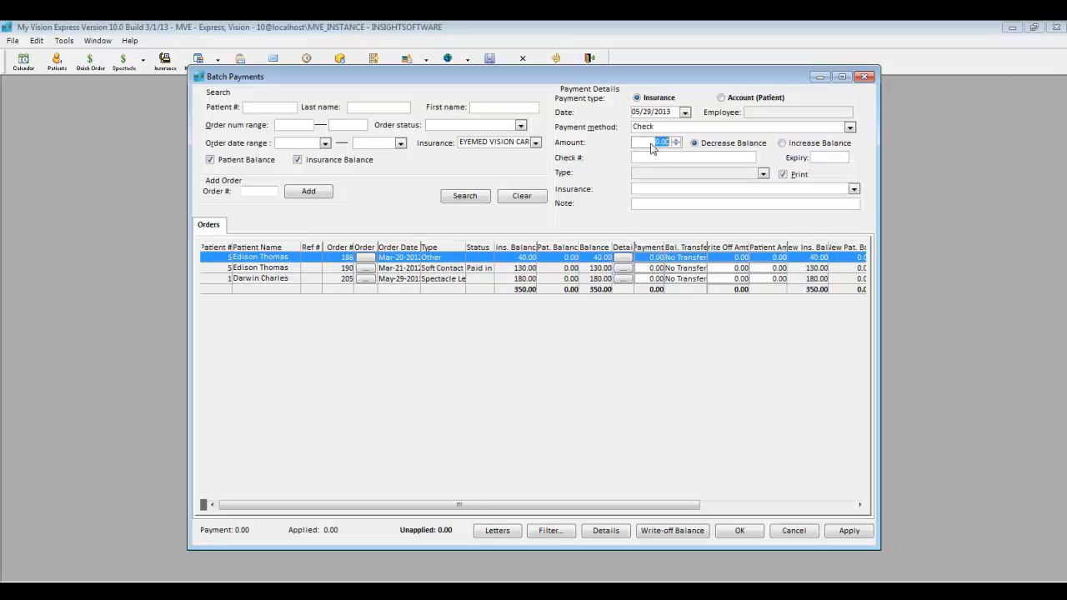
{"action": "type", "text": "10"}
{"action": "left_click", "coordinate": [655, 159]}
{"action": "type", "text": "123"}
{"action": "left_click", "coordinate": [657, 189]}
{"action": "left_click", "coordinate": [655, 213]}
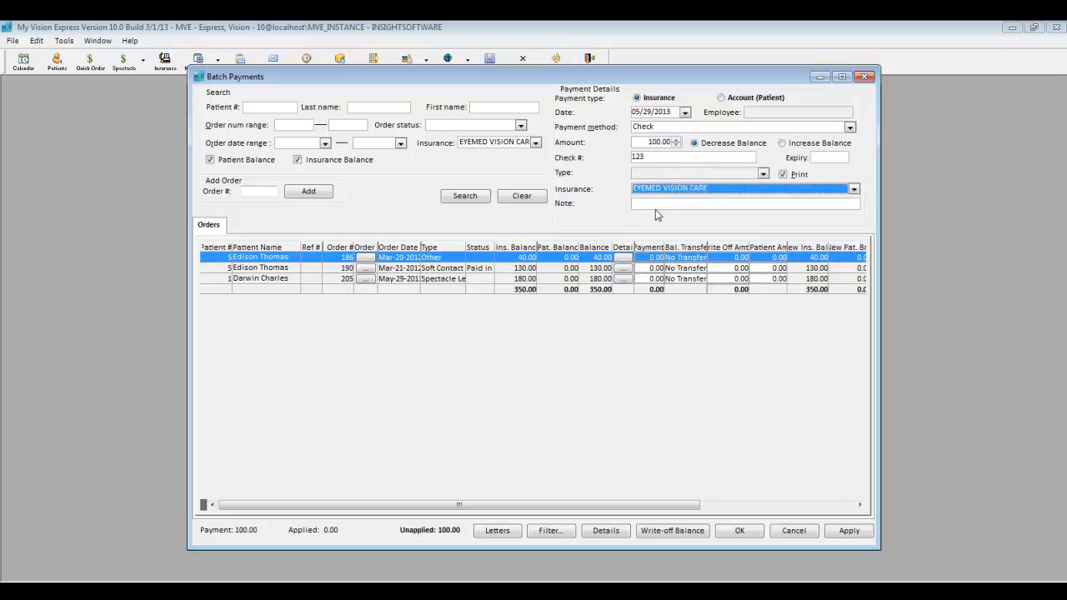
Step: Allocate payments of 40.00 to the Other order, 30.00 to the Soft Contact order and 30.00 to the Spectacle Lens order
{"action": "left_click", "coordinate": [651, 259]}
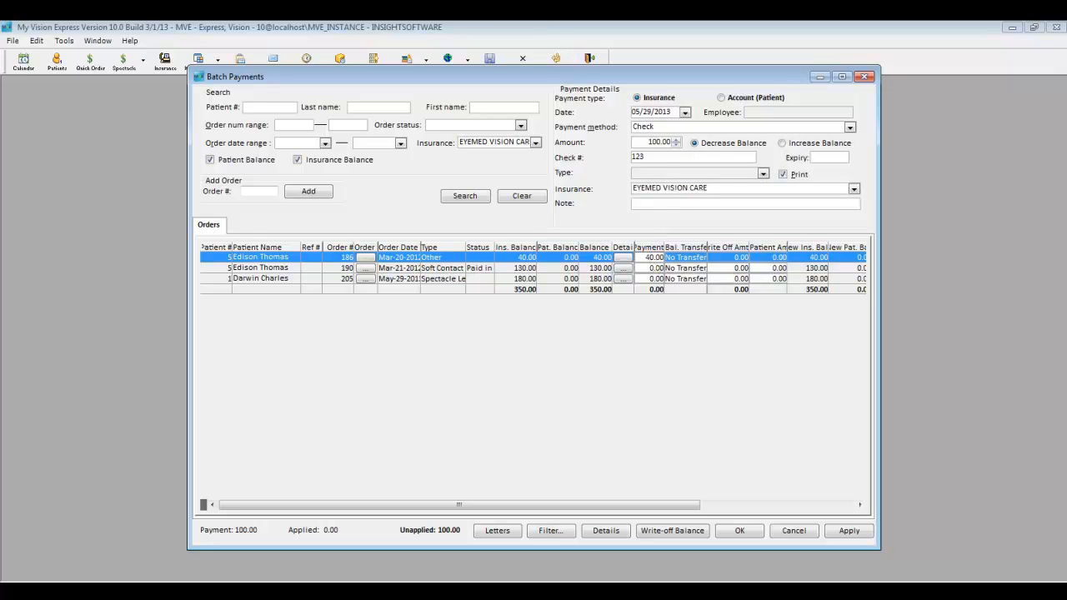
{"action": "left_click", "coordinate": [649, 268]}
{"action": "type", "text": "30"}
{"action": "left_click", "coordinate": [648, 278]}
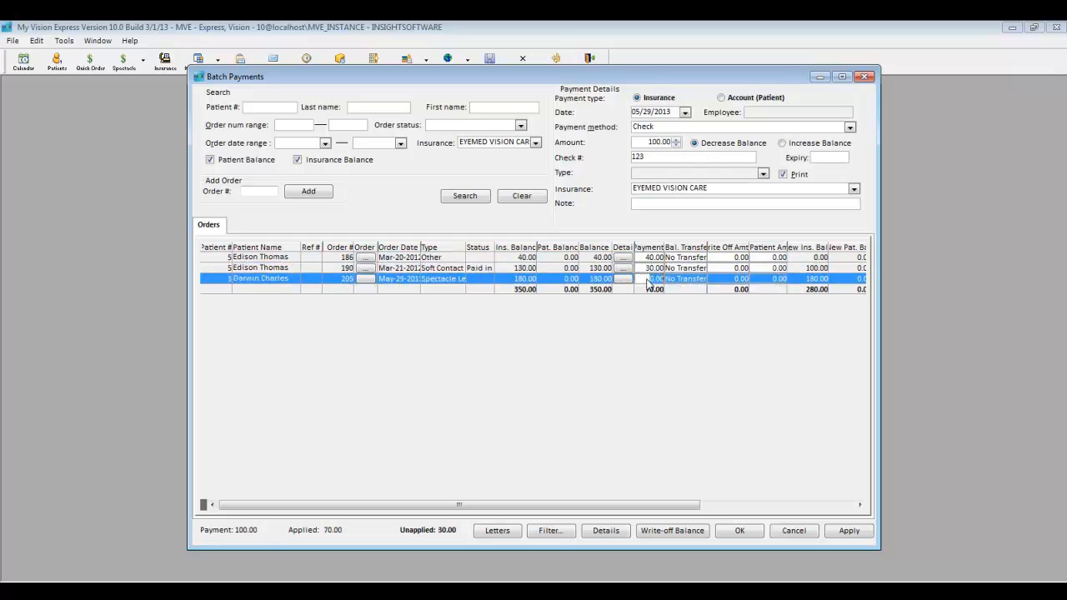
{"action": "type", "text": "30"}
Step: Set the balance transfer to Patient for the Soft Contact order and to Write-Off for the Spectacle Lens order
{"action": "left_click", "coordinate": [704, 268]}
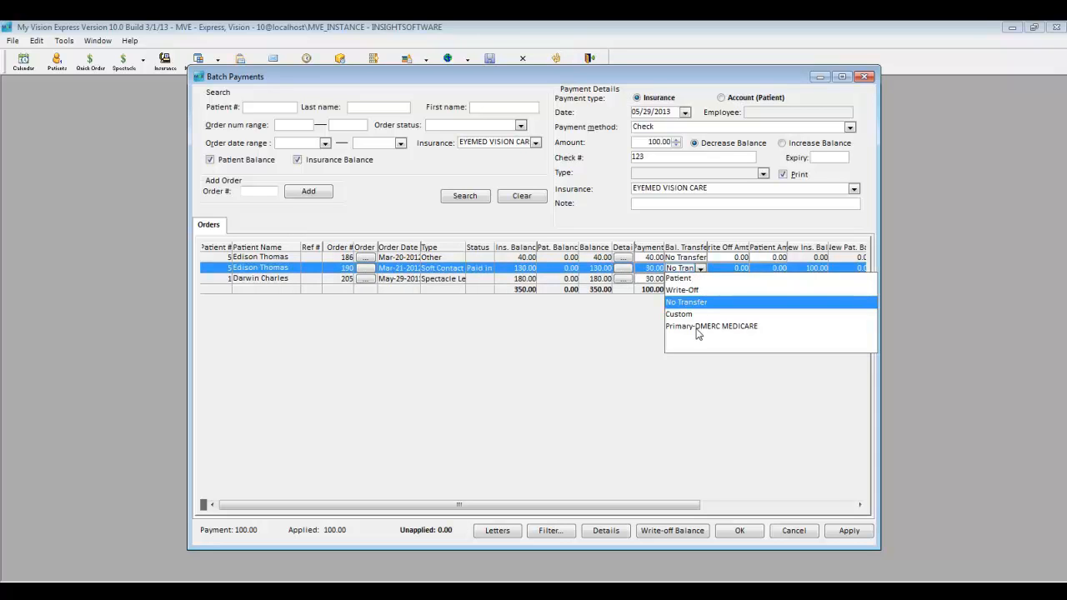
{"action": "left_click", "coordinate": [689, 280]}
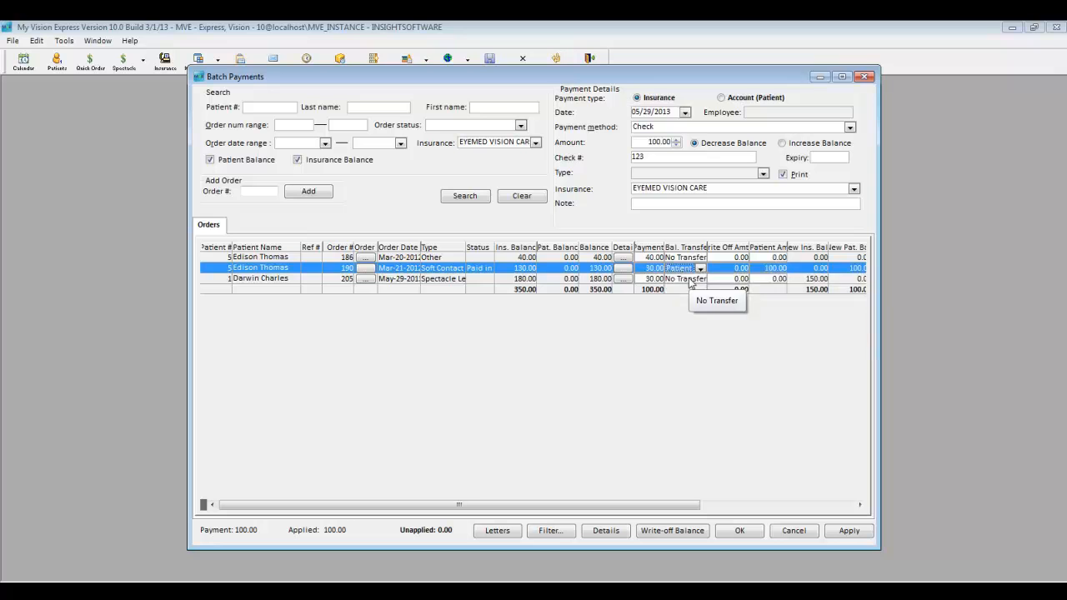
{"action": "left_click", "coordinate": [699, 279]}
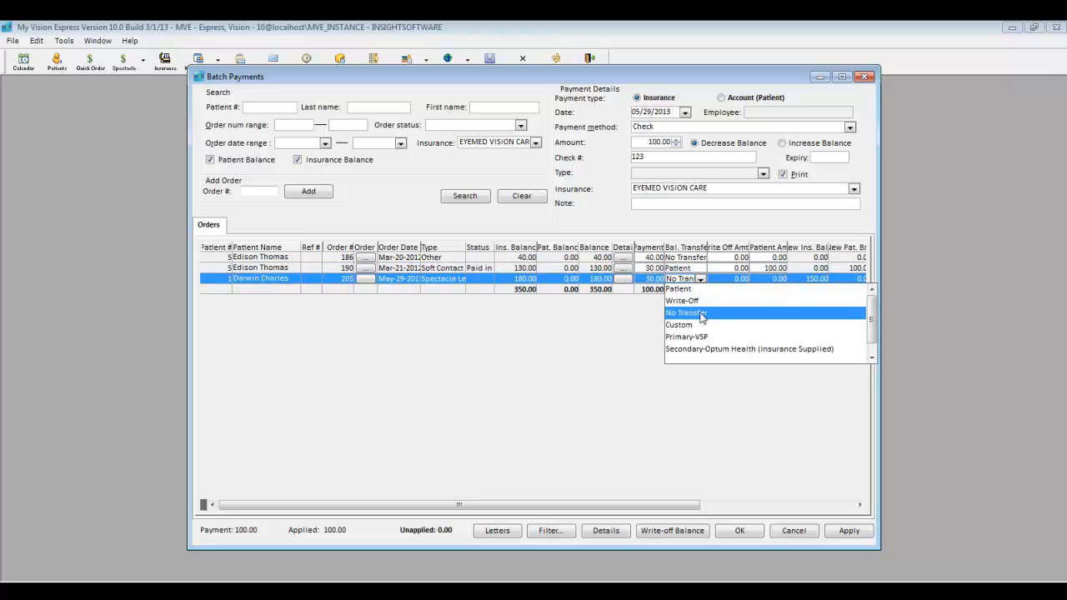
{"action": "left_click", "coordinate": [695, 302]}
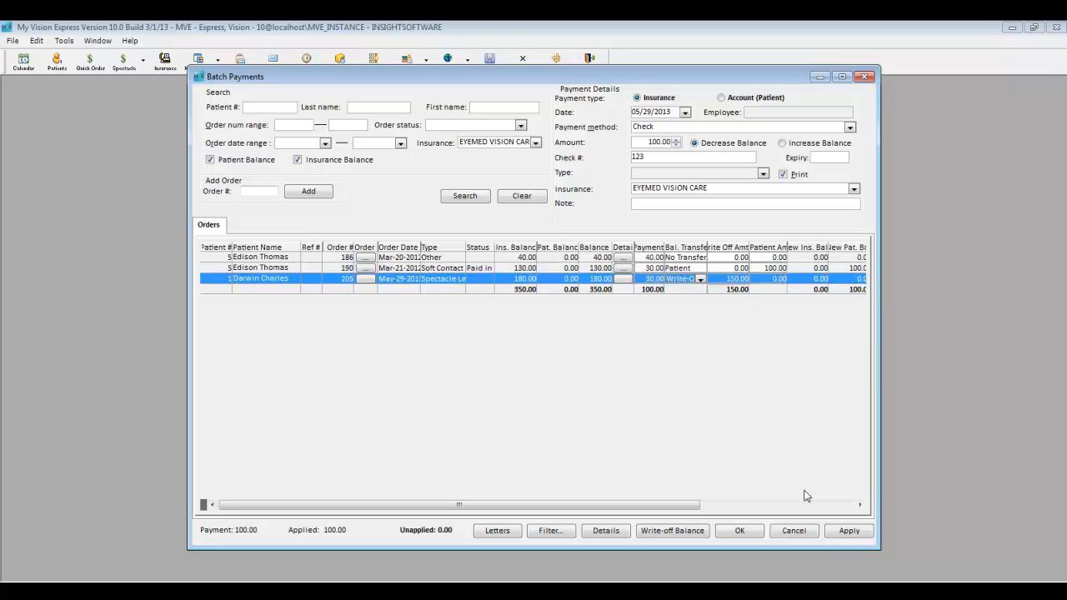
Step: Apply the batch payments and close the Batch Payments window
{"action": "left_click", "coordinate": [844, 535]}
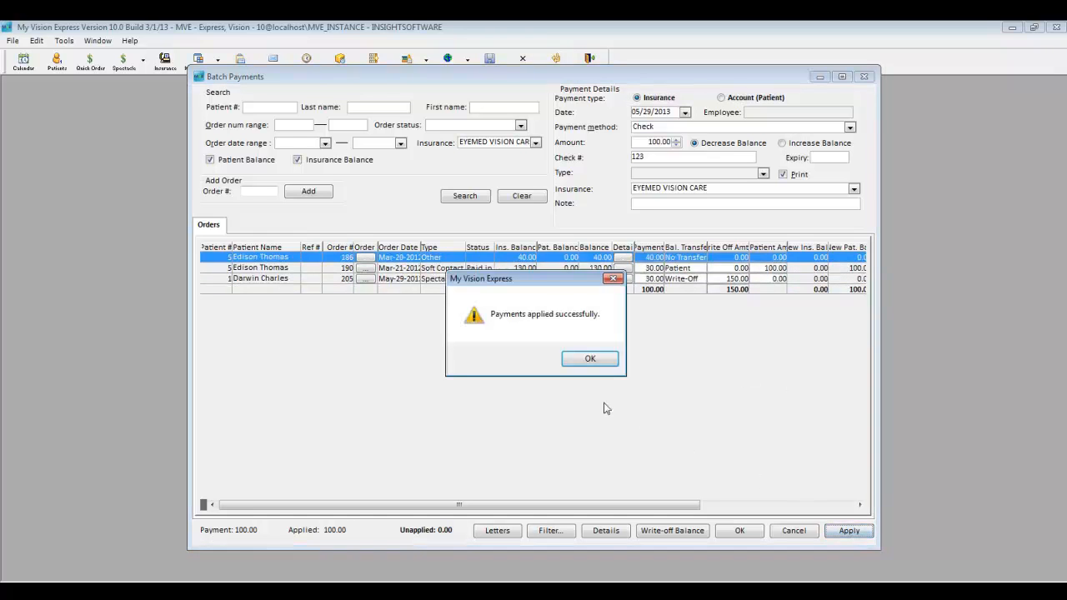
{"action": "left_click", "coordinate": [588, 359]}
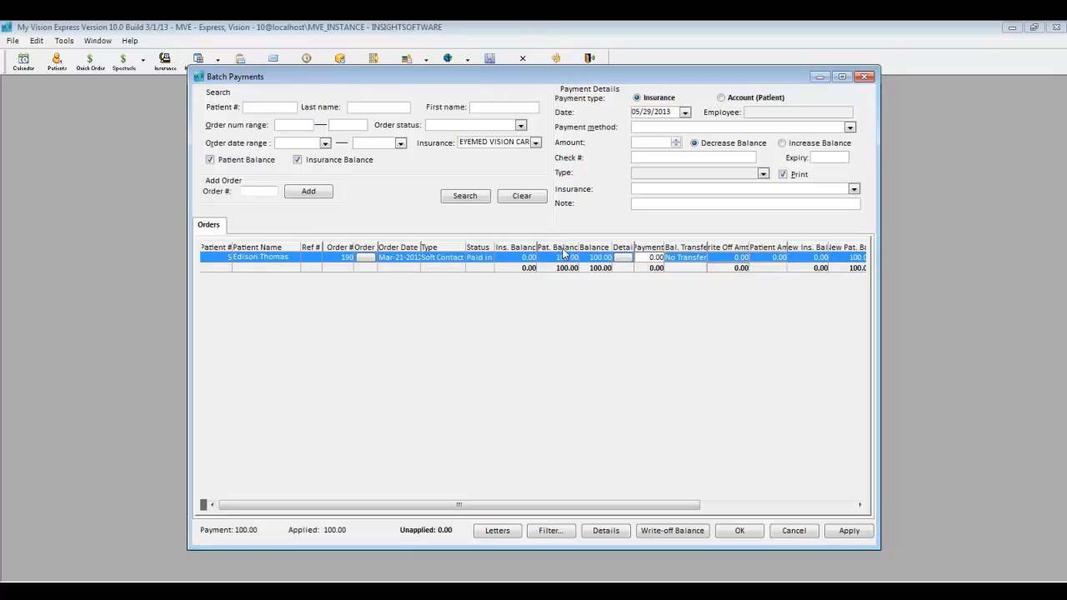
{"action": "left_click", "coordinate": [865, 77]}
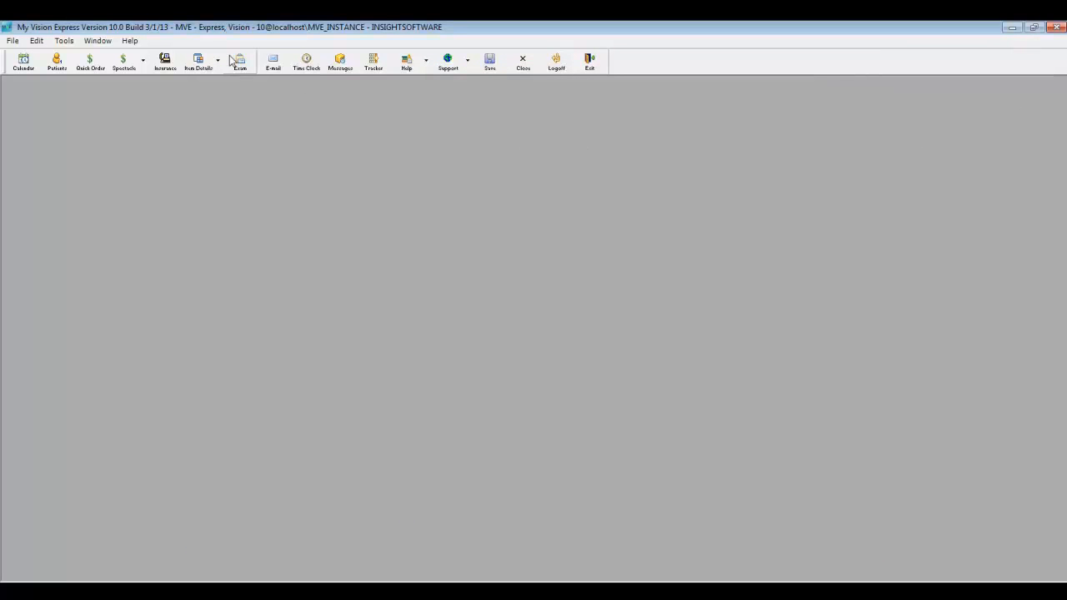
Step: Look over the available report categories, then run the Aged Receivables report without an insurance filter and examine its aging and balance columns
{"action": "left_click", "coordinate": [12, 40]}
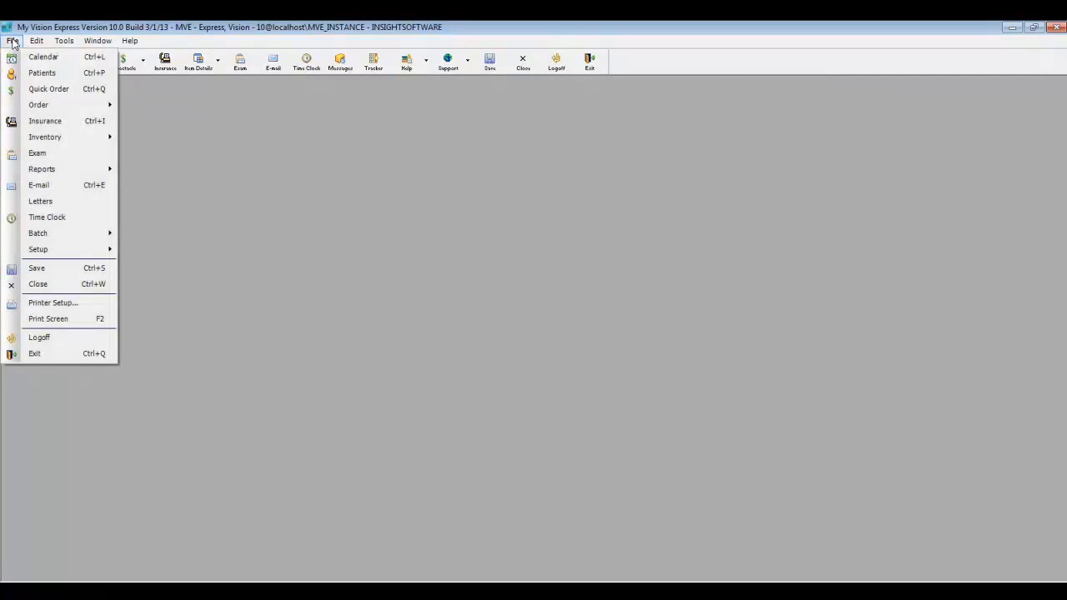
{"action": "mouse_move", "coordinate": [17, 169]}
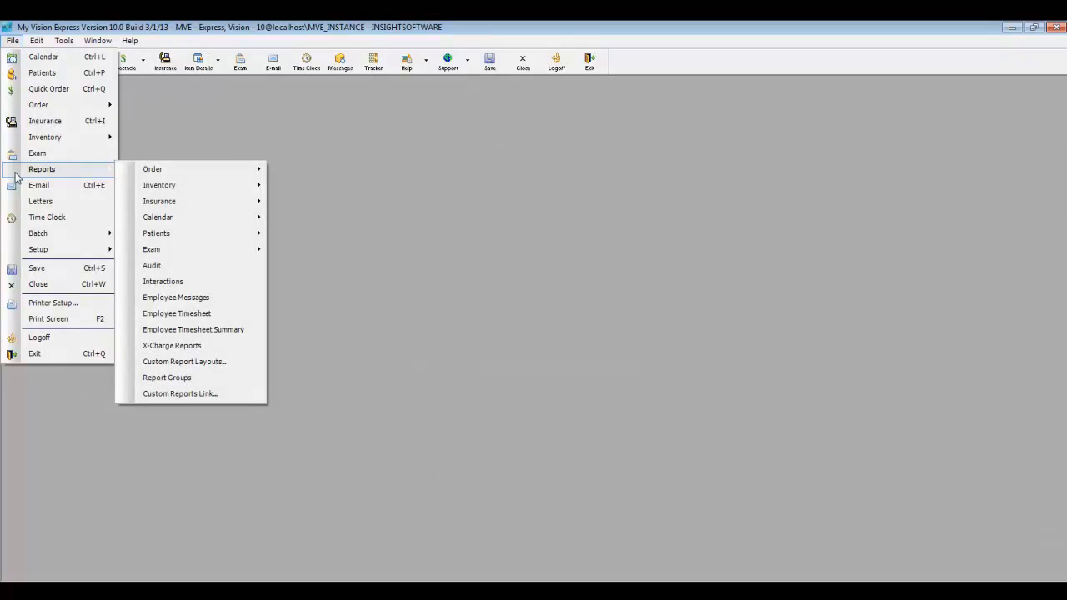
{"action": "mouse_move", "coordinate": [192, 169]}
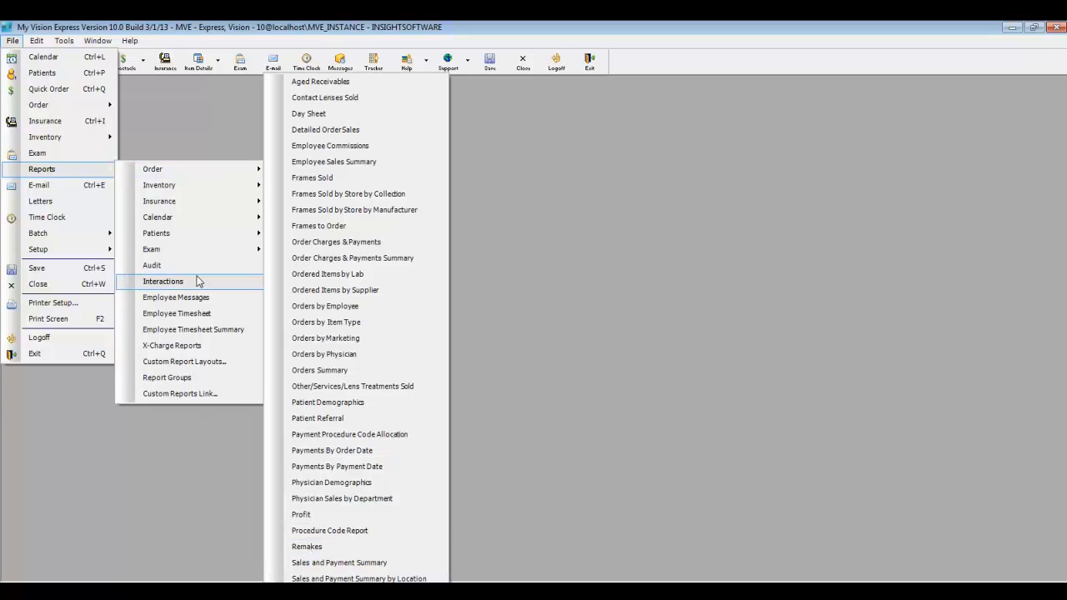
{"action": "mouse_move", "coordinate": [189, 189]}
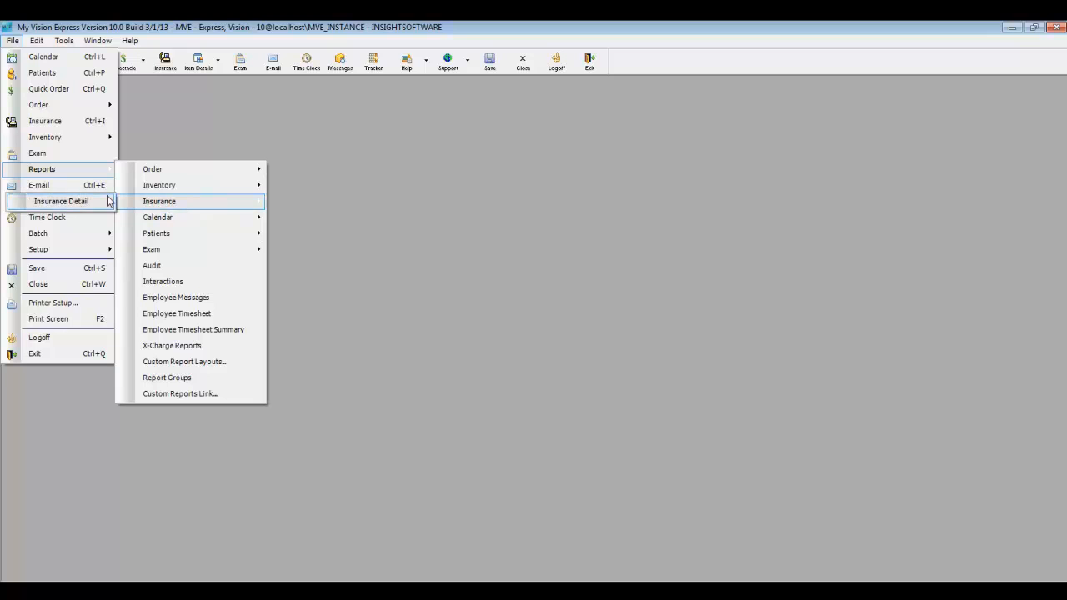
{"action": "mouse_move", "coordinate": [138, 220]}
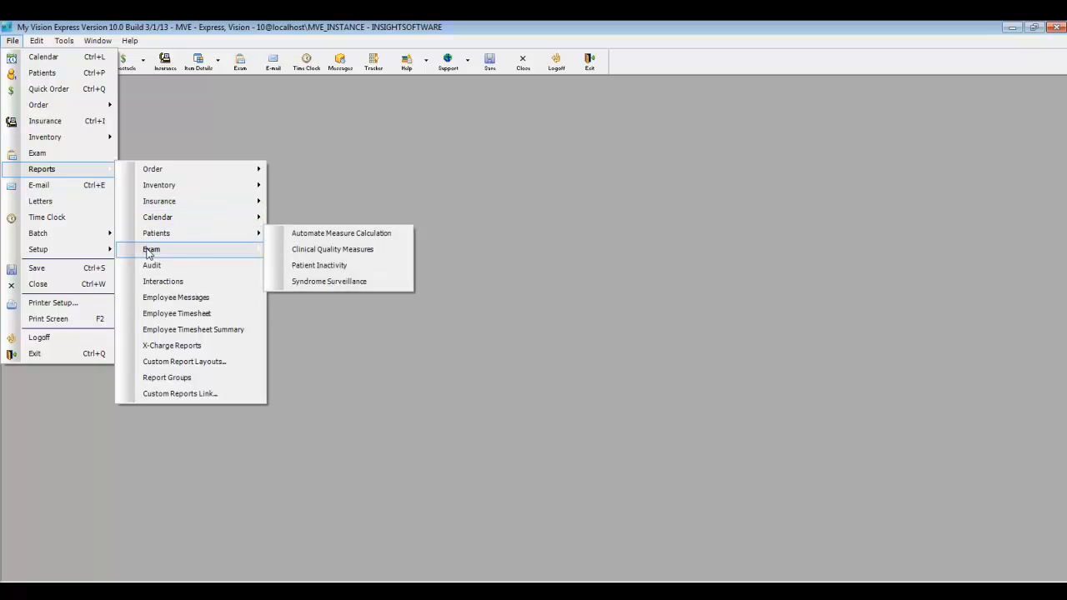
{"action": "mouse_move", "coordinate": [149, 254]}
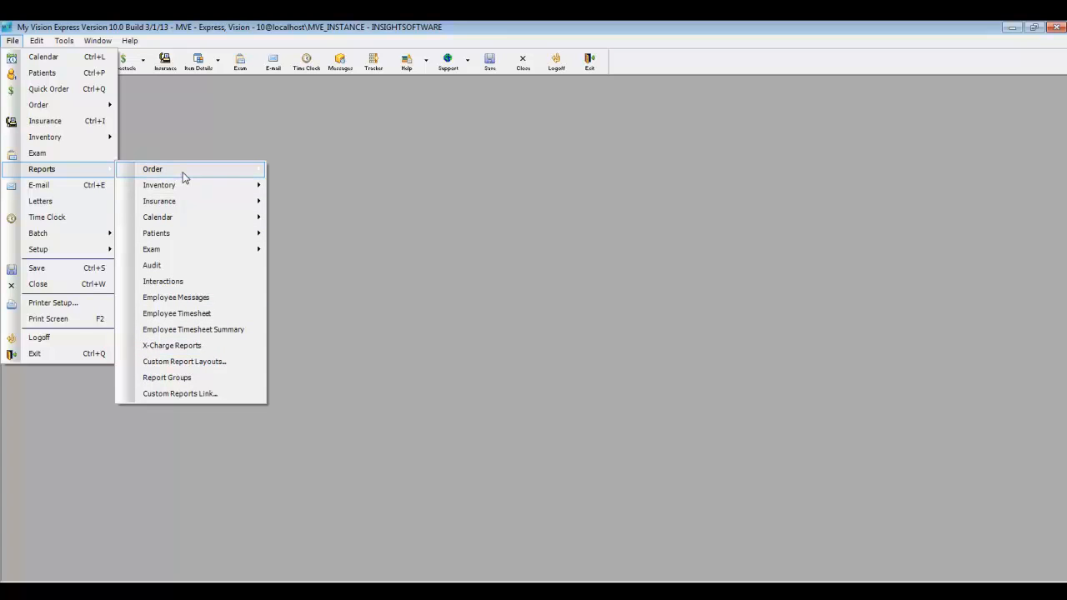
{"action": "left_click", "coordinate": [315, 83]}
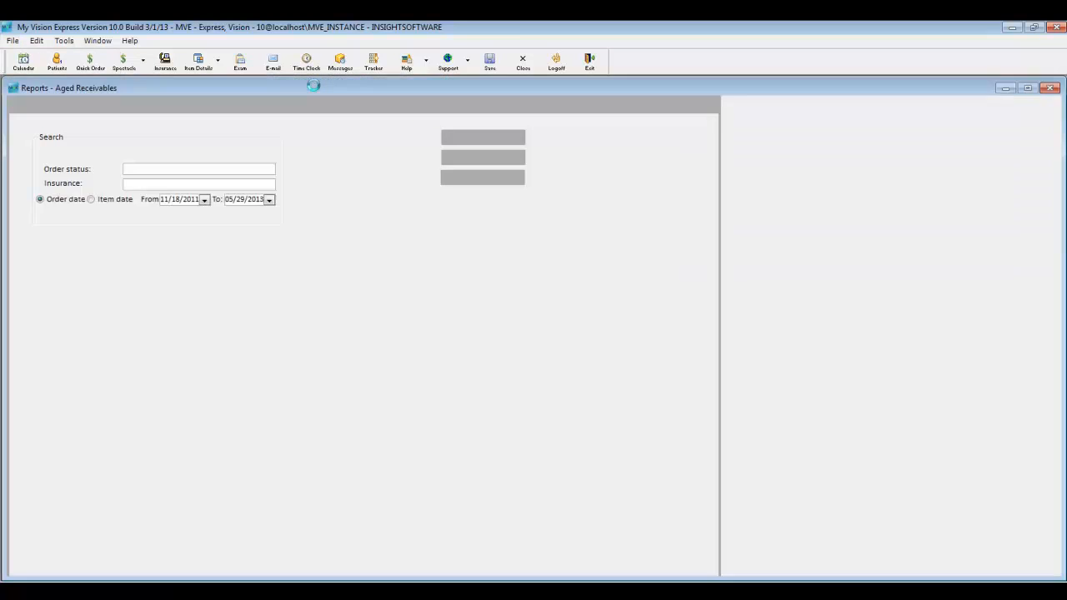
{"action": "left_click", "coordinate": [450, 138]}
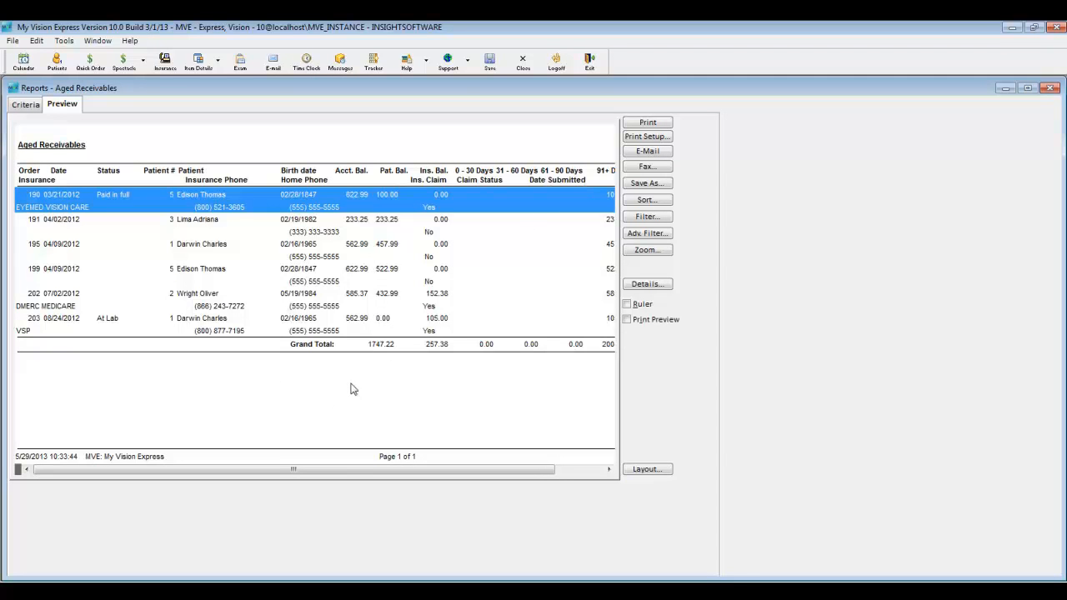
{"action": "left_click_drag", "start_coordinate": [345, 470], "coordinate": [420, 479]}
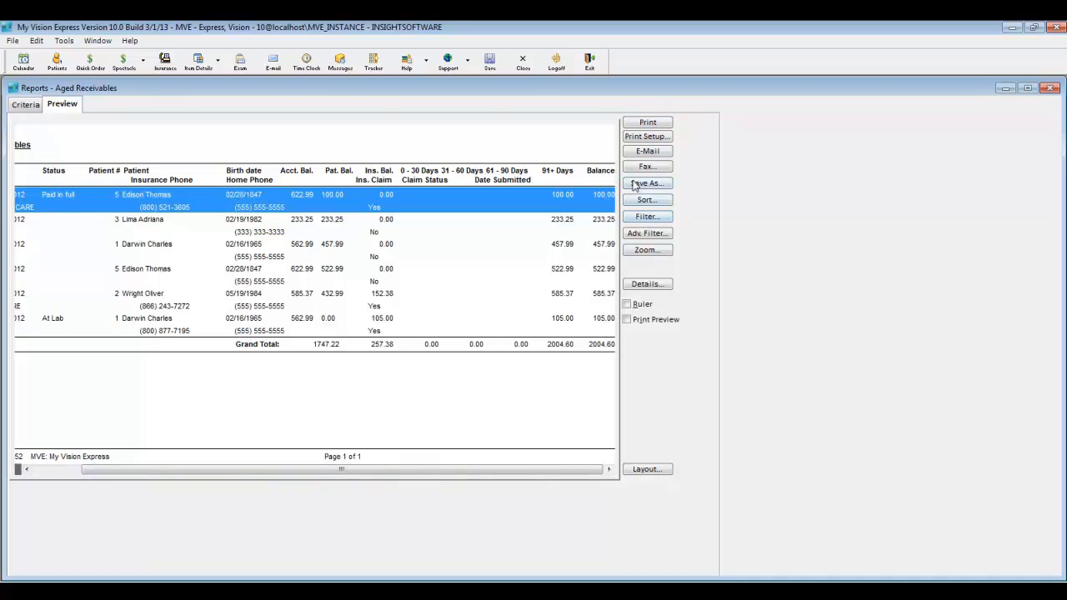
Step: Run the Day Sheet report and review its sales, deposits, write-offs, cash reconciliation and accounts receivable sections
{"action": "left_click", "coordinate": [15, 41]}
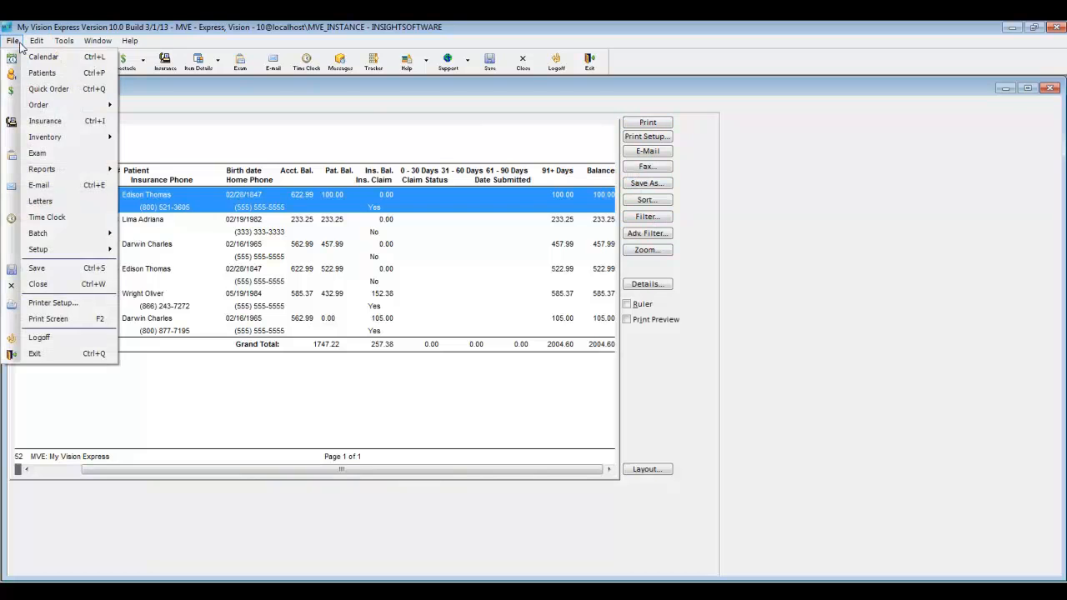
{"action": "mouse_move", "coordinate": [59, 173]}
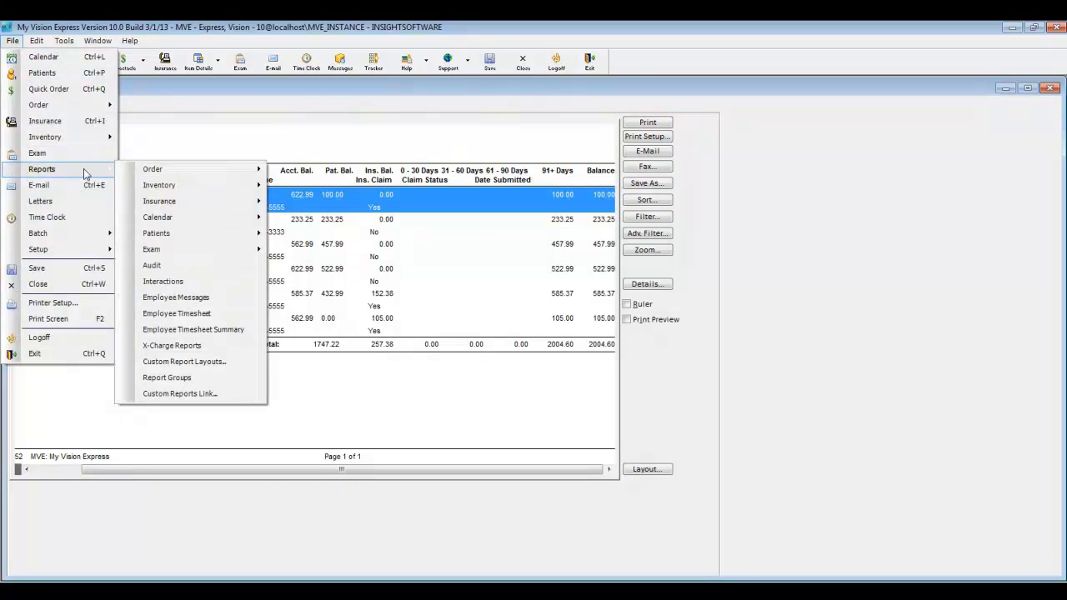
{"action": "mouse_move", "coordinate": [152, 169]}
{"action": "left_click", "coordinate": [313, 116]}
{"action": "left_click", "coordinate": [463, 139]}
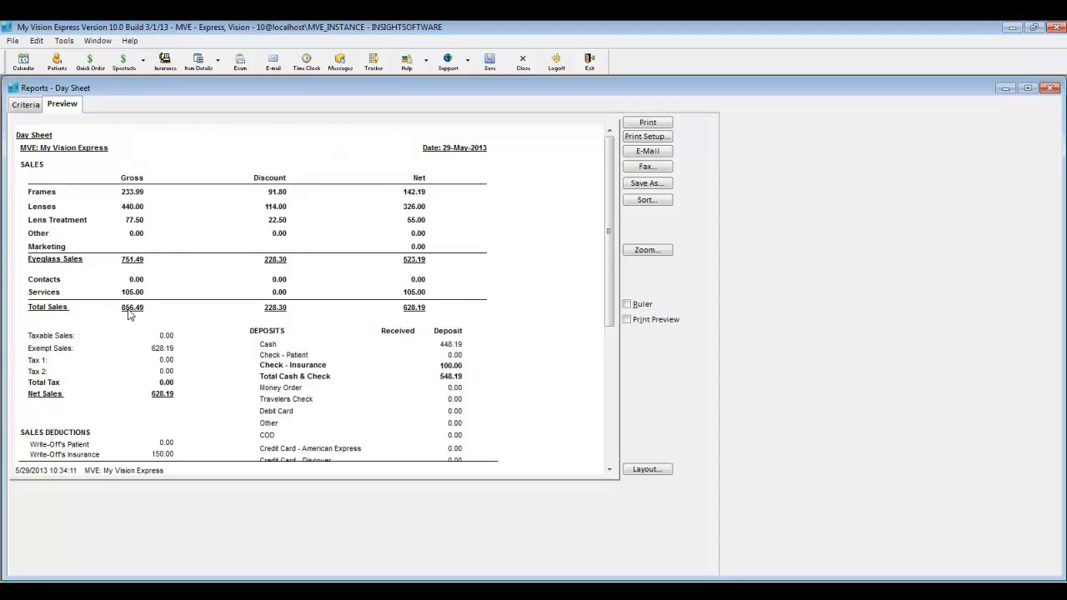
{"action": "left_click_drag", "start_coordinate": [609, 248], "coordinate": [589, 385]}
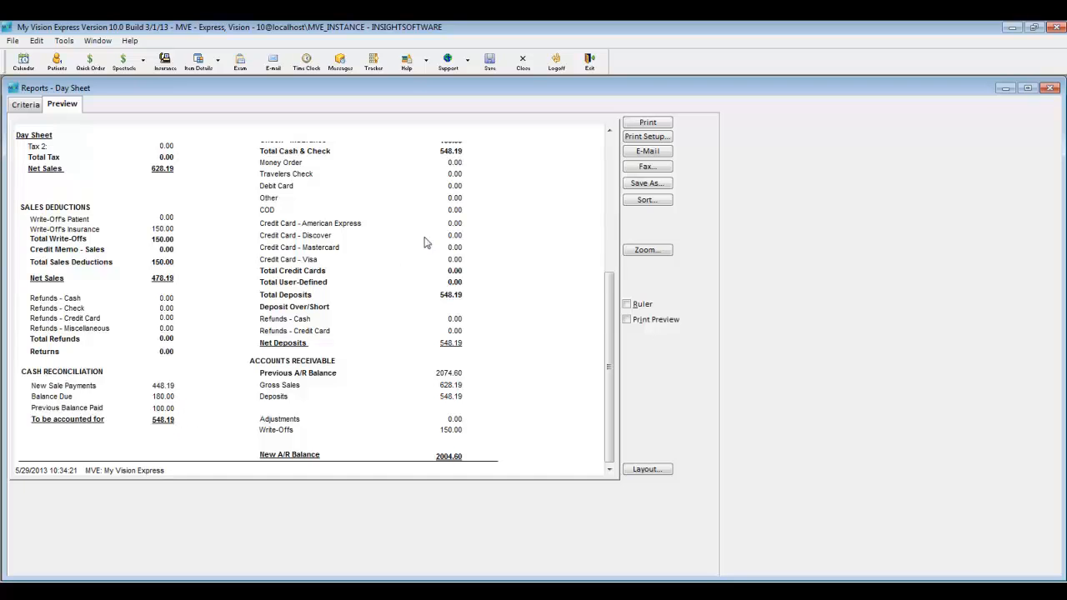
{"action": "left_click_drag", "start_coordinate": [606, 289], "coordinate": [610, 237]}
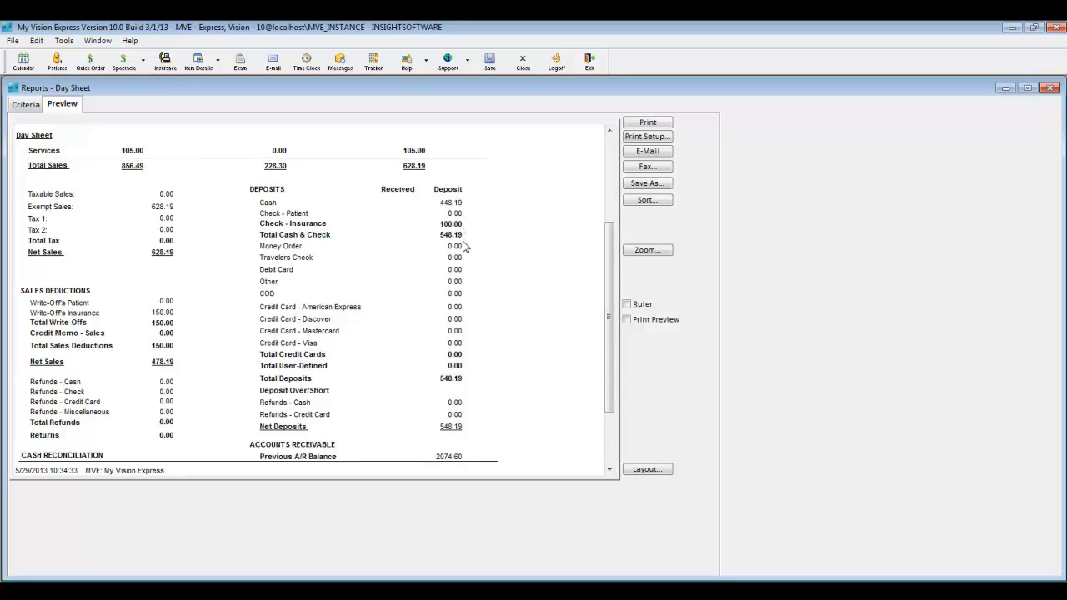
{"action": "left_click_drag", "start_coordinate": [613, 254], "coordinate": [611, 311]}
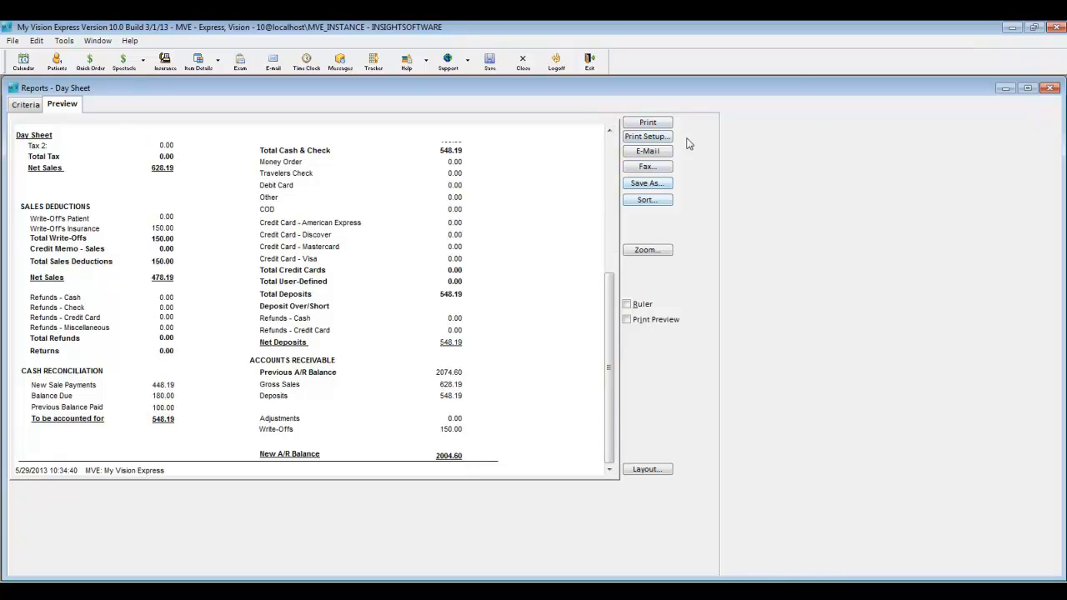
Step: Open the Letters module with its patient recall search criteria
{"action": "left_click", "coordinate": [12, 42]}
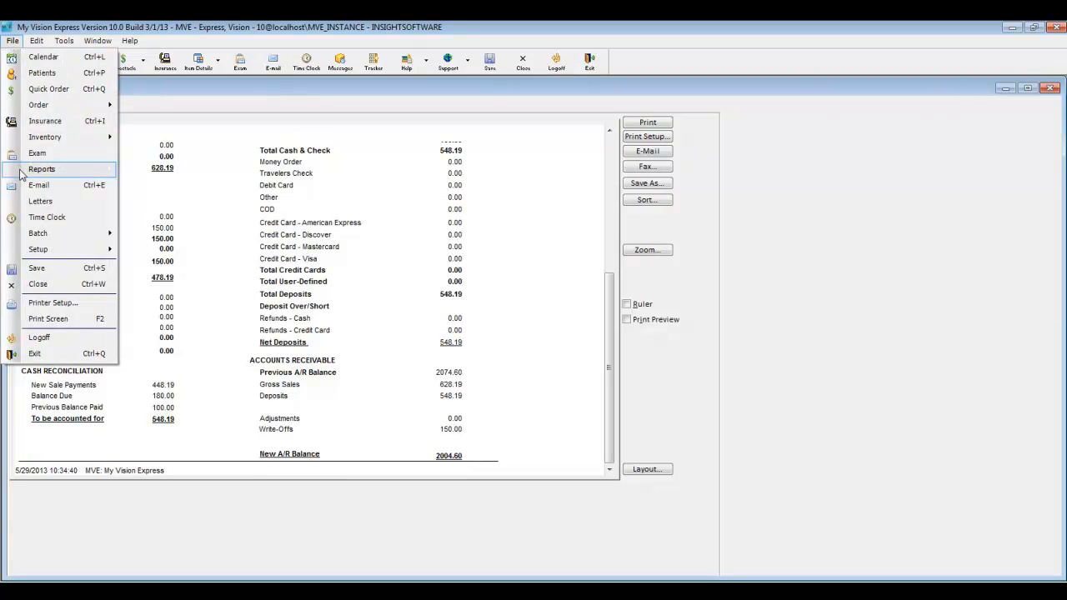
{"action": "mouse_move", "coordinate": [21, 174]}
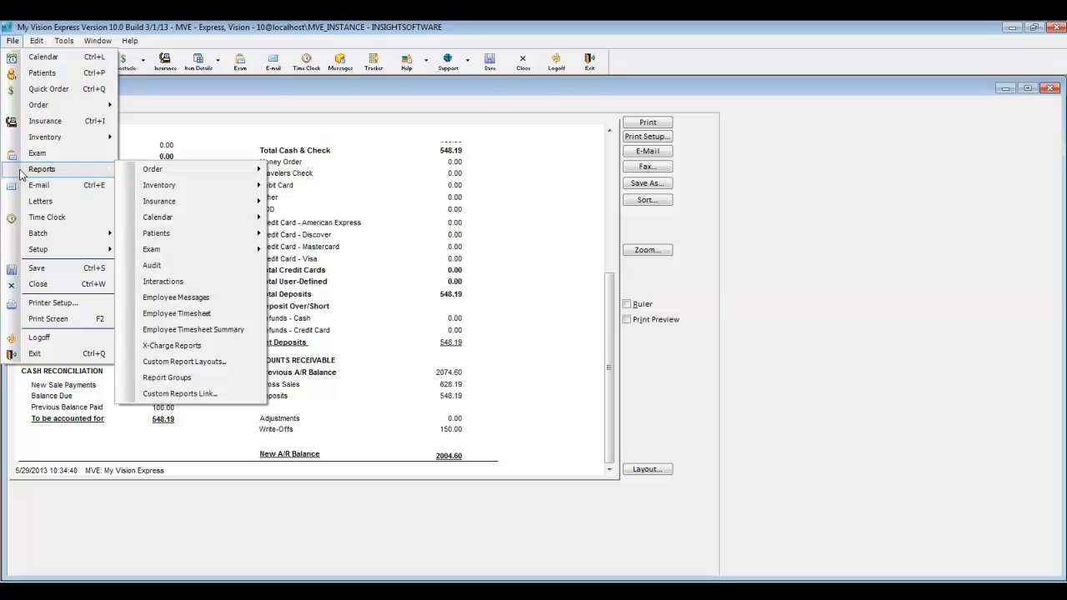
{"action": "left_click", "coordinate": [12, 41]}
{"action": "left_click", "coordinate": [13, 41]}
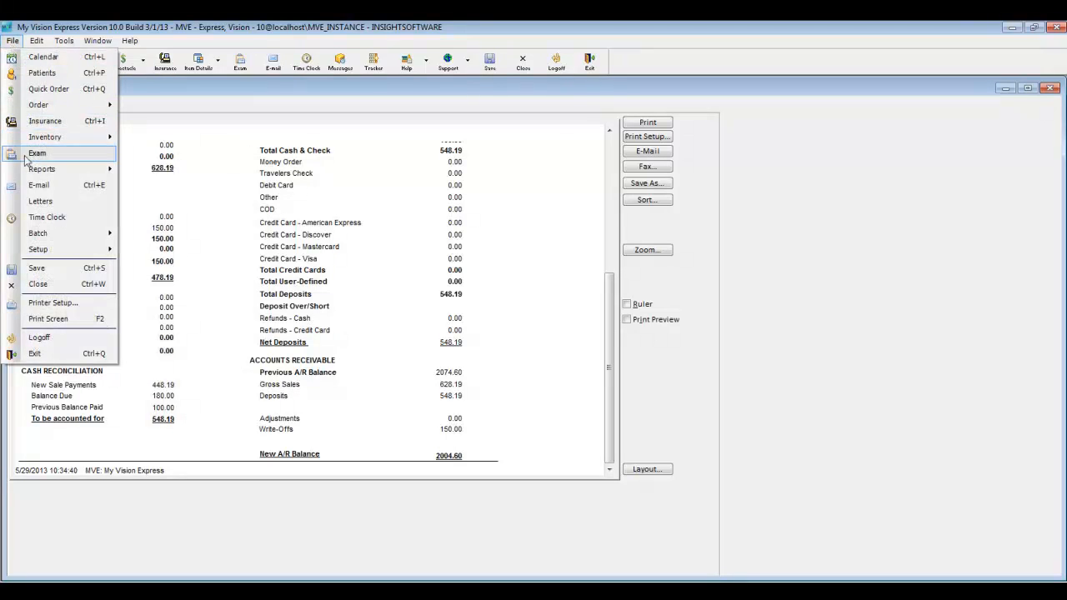
{"action": "left_click", "coordinate": [28, 204]}
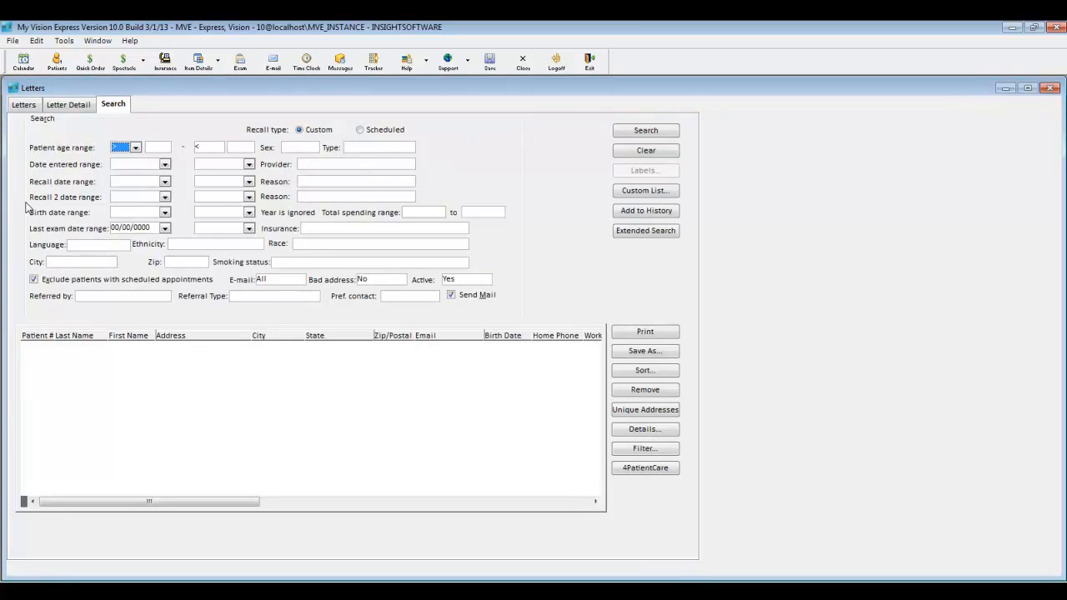
Step: Browse the available letters, then open the Glasses recall letter and review its template text
{"action": "left_click", "coordinate": [24, 106]}
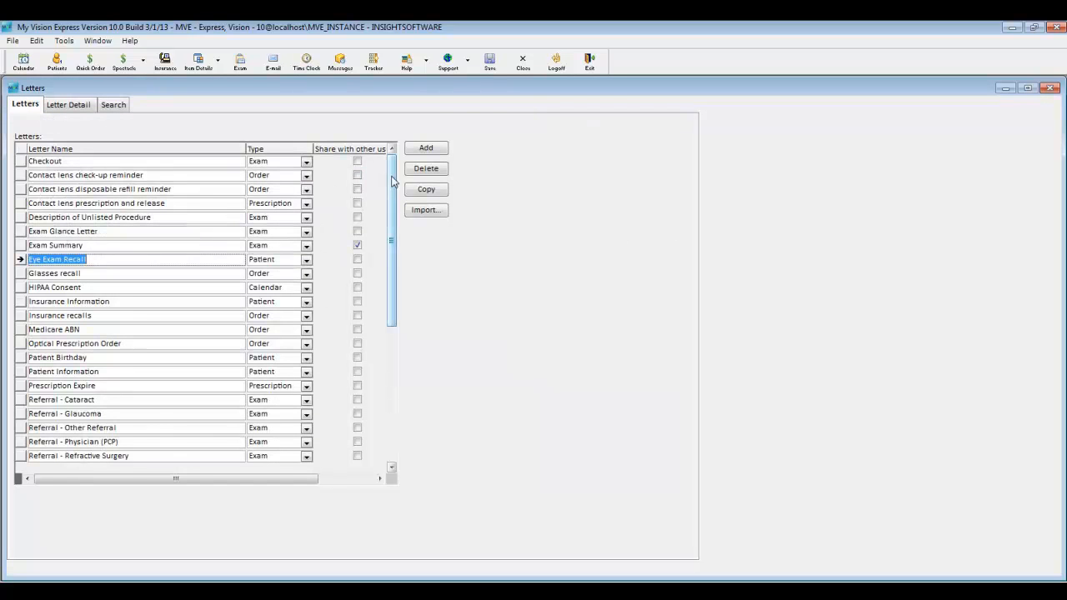
{"action": "left_click_drag", "start_coordinate": [395, 188], "coordinate": [389, 216]}
{"action": "mouse_move", "coordinate": [388, 216]}
{"action": "left_mouse_down"}
{"action": "mouse_move", "coordinate": [387, 323]}
{"action": "mouse_move", "coordinate": [406, 215]}
{"action": "left_mouse_up"}
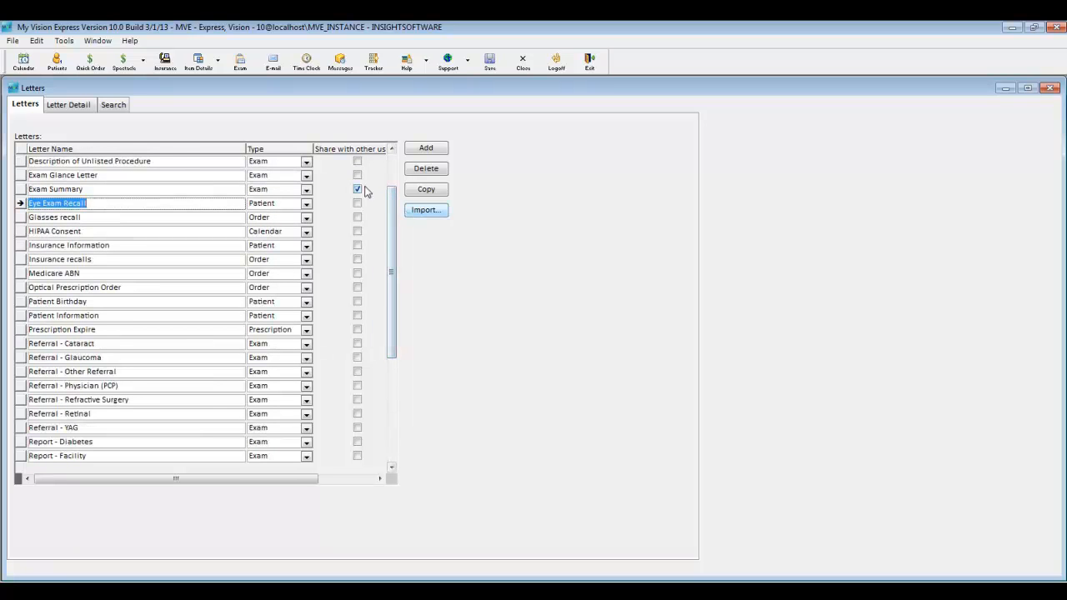
{"action": "left_click", "coordinate": [22, 220]}
{"action": "left_click", "coordinate": [71, 105]}
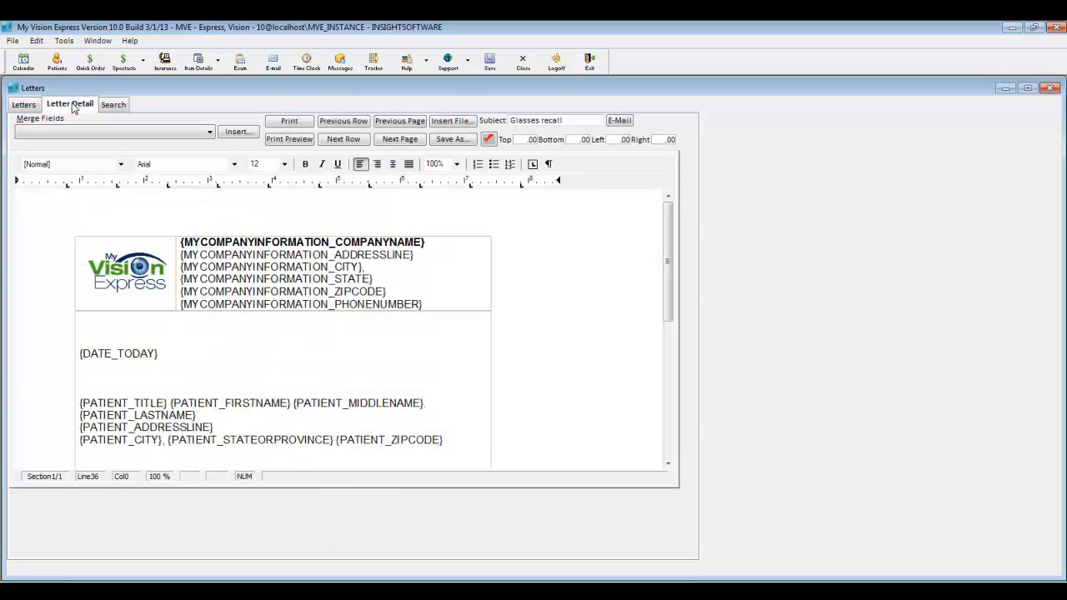
{"action": "left_click_drag", "start_coordinate": [669, 213], "coordinate": [615, 297]}
{"action": "left_click", "coordinate": [350, 364]}
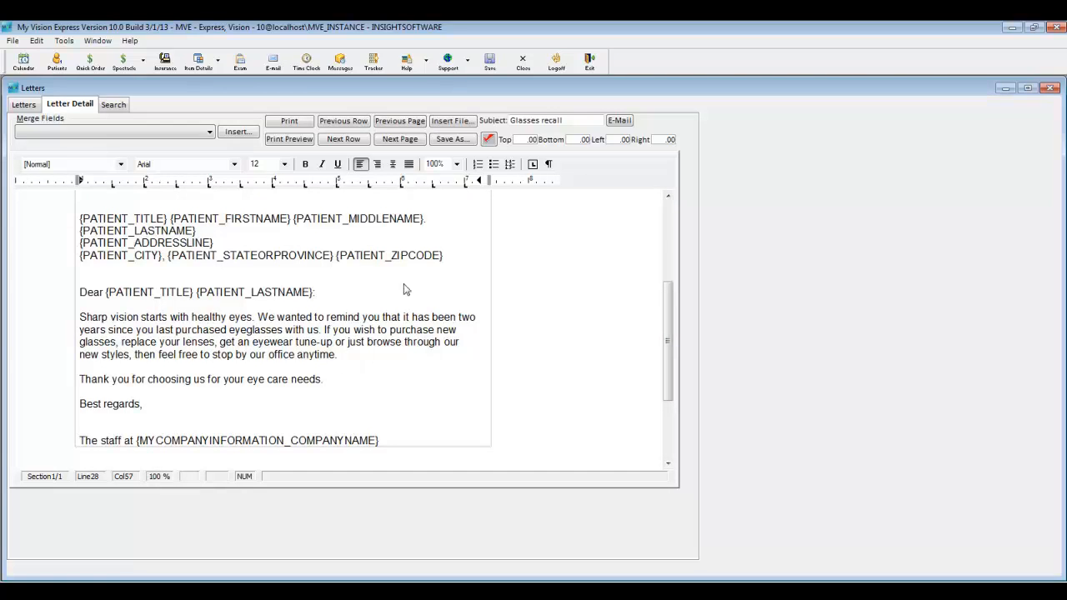
Step: Search for Glasses recall recipients with an order date range of 01/01/2012 to 05/29/2013
{"action": "left_click", "coordinate": [112, 106]}
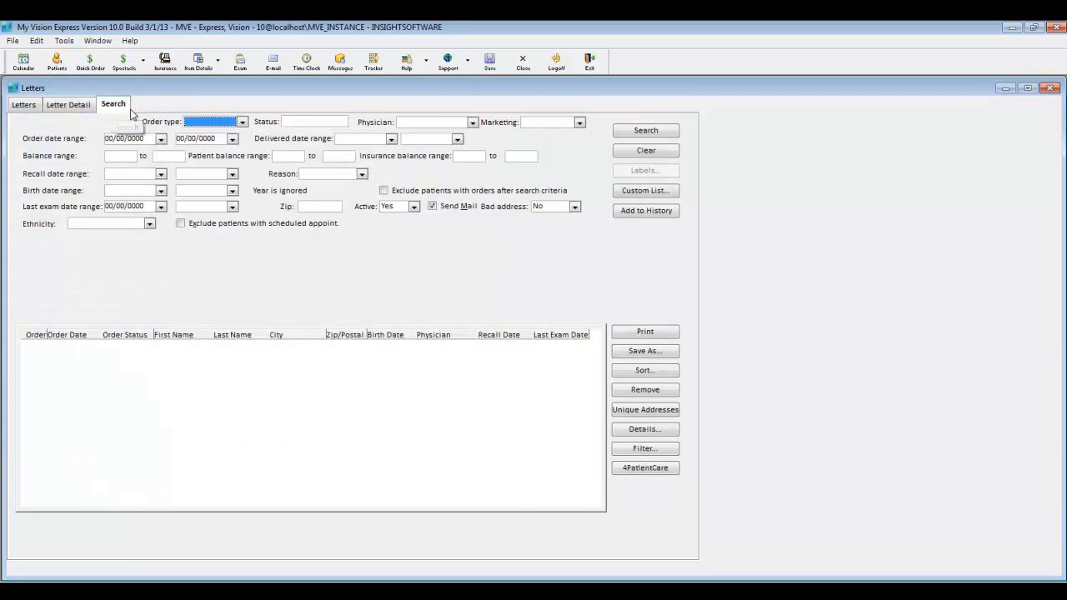
{"action": "left_click", "coordinate": [161, 140]}
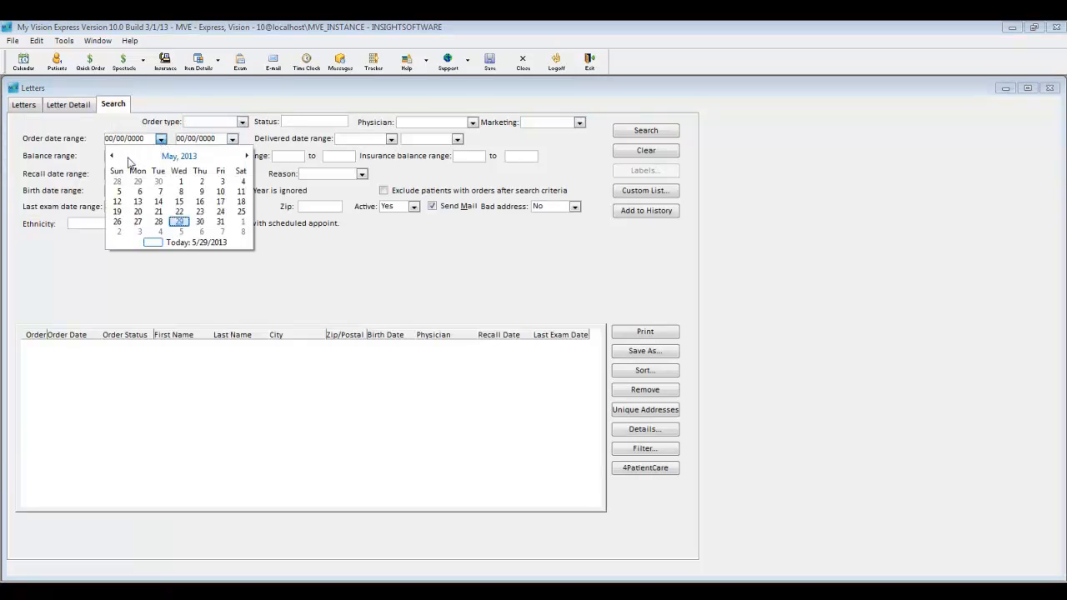
{"action": "left_click", "coordinate": [182, 157]}
{"action": "left_click", "coordinate": [111, 156]}
{"action": "left_click", "coordinate": [131, 172]}
{"action": "left_click", "coordinate": [117, 181]}
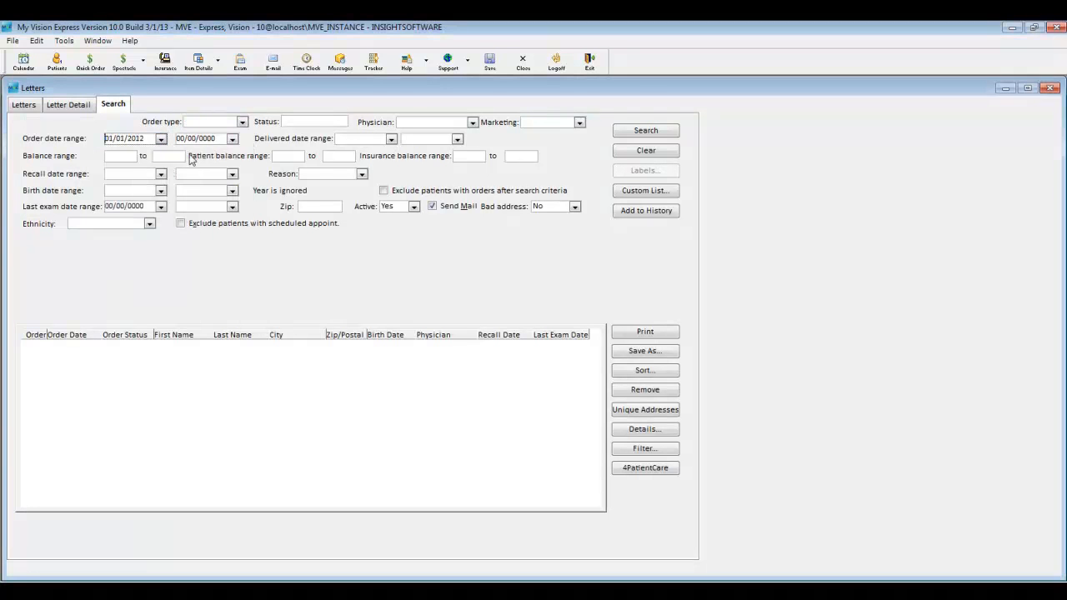
{"action": "left_click", "coordinate": [233, 140]}
{"action": "left_click", "coordinate": [250, 222]}
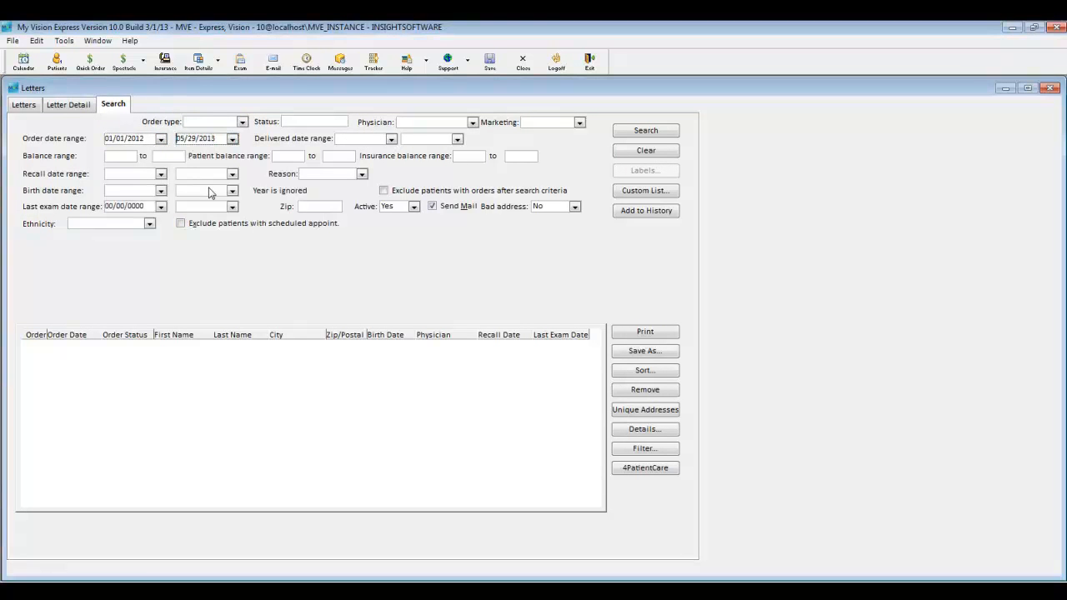
{"action": "left_click", "coordinate": [646, 130]}
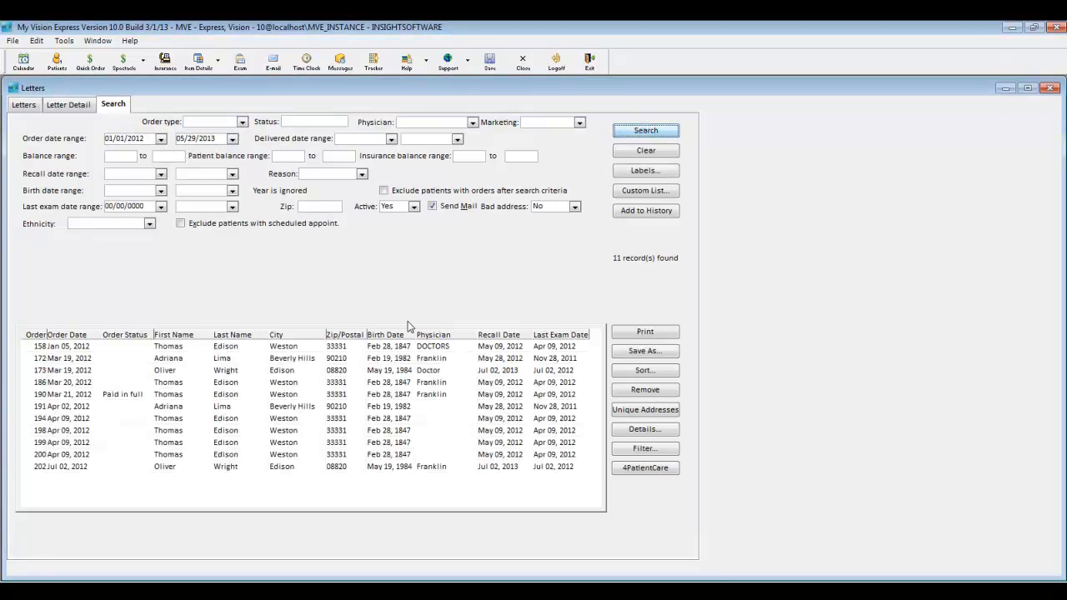
Step: Generate mailing labels for the found patients, add them to Patient Letter History, and close the label preview after reviewing it
{"action": "left_click", "coordinate": [71, 105]}
{"action": "left_click", "coordinate": [113, 106]}
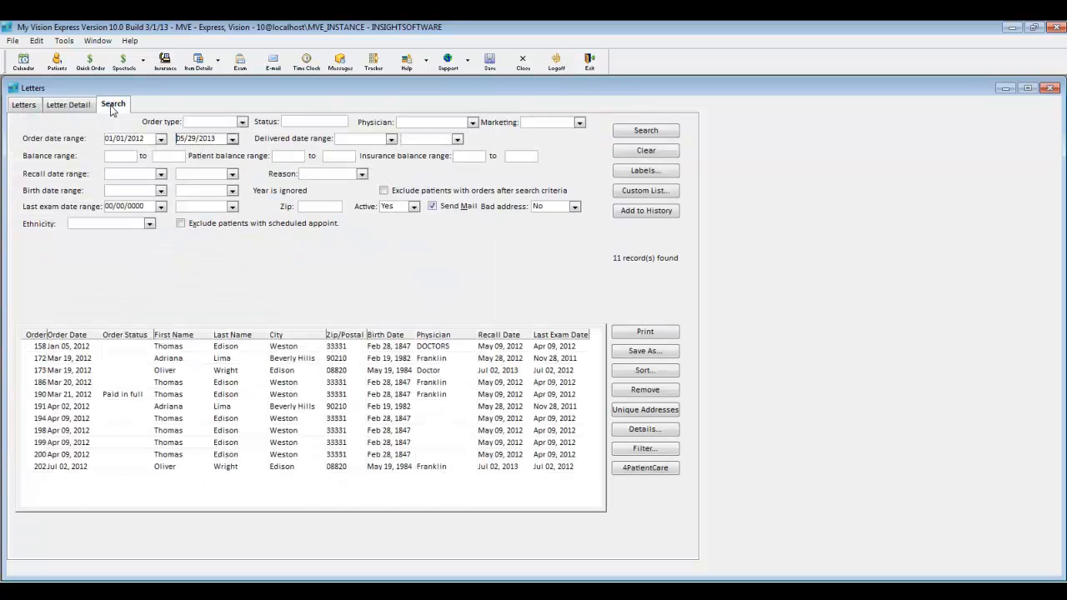
{"action": "left_click", "coordinate": [646, 171]}
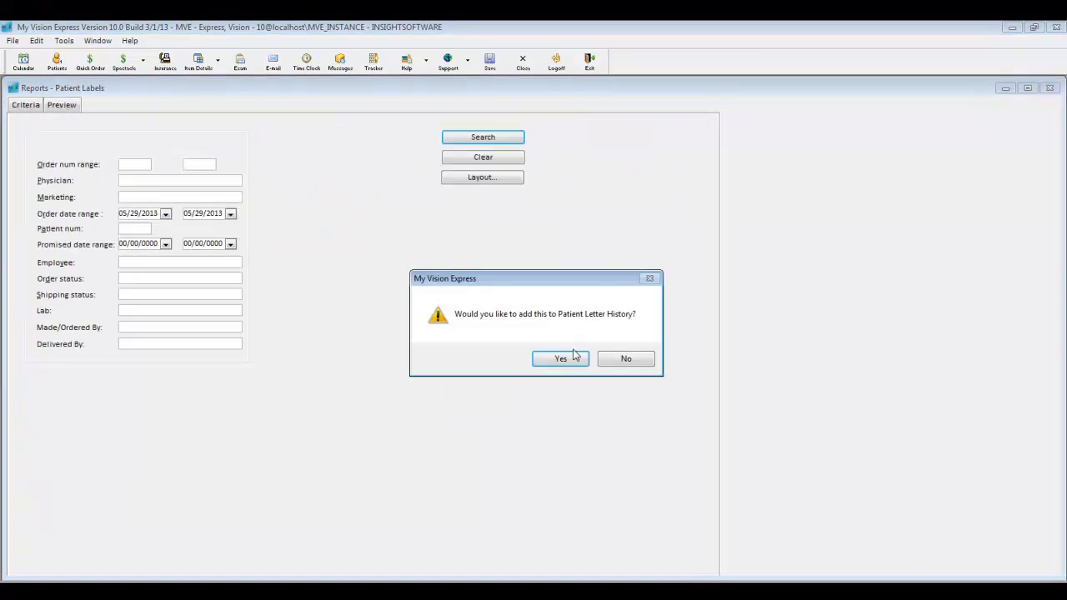
{"action": "left_click", "coordinate": [572, 359]}
{"action": "left_click_drag", "start_coordinate": [607, 193], "coordinate": [609, 165]}
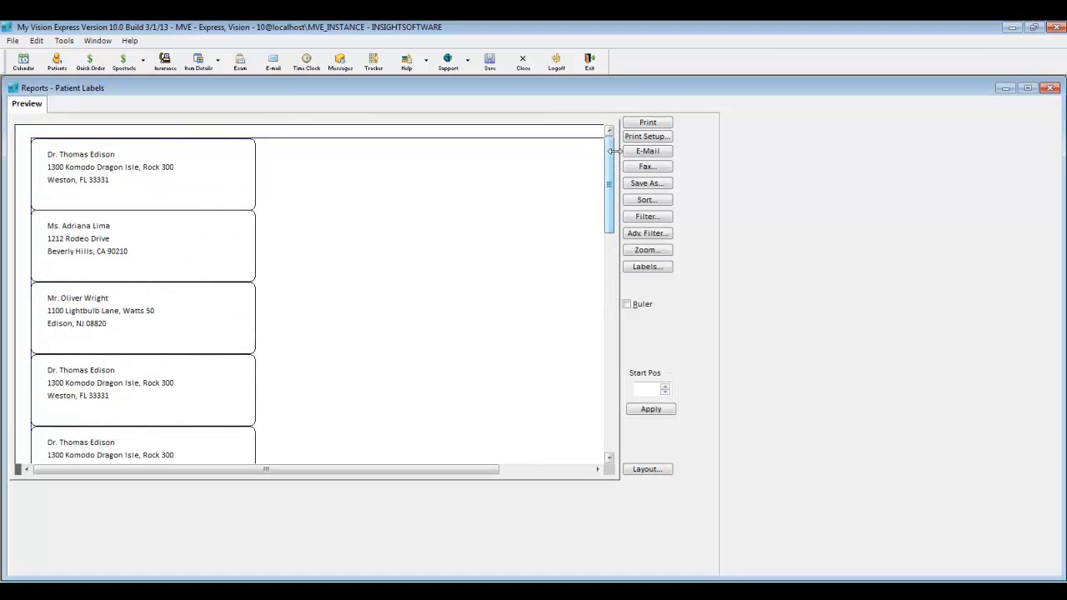
{"action": "left_click", "coordinate": [1051, 88]}
Step: Select the Eye Exam Recall letter from the letter list and open its template
{"action": "left_click", "coordinate": [25, 105]}
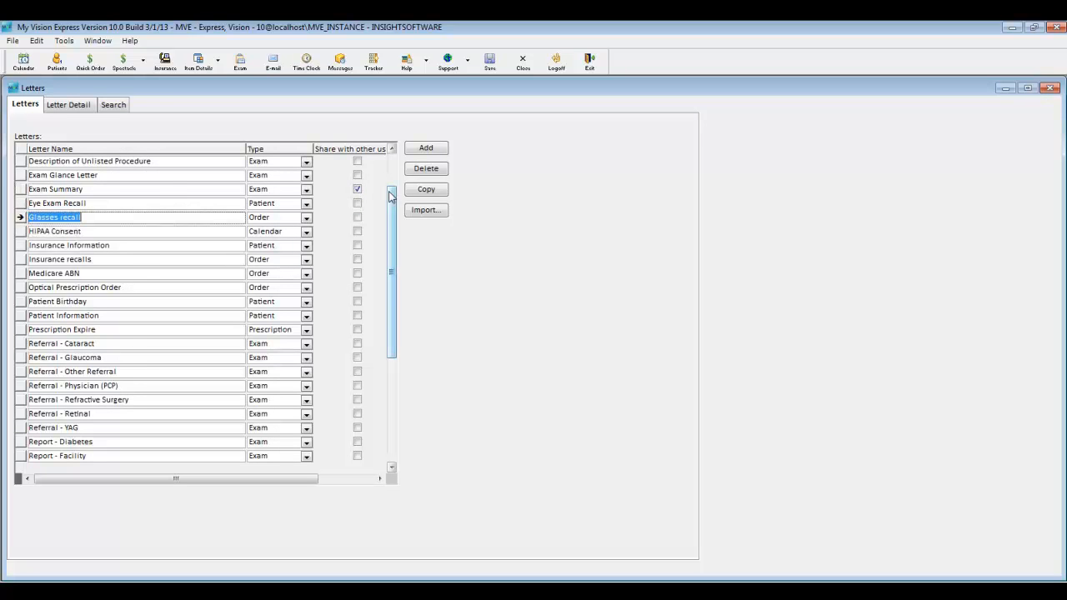
{"action": "left_click_drag", "start_coordinate": [392, 196], "coordinate": [391, 168]}
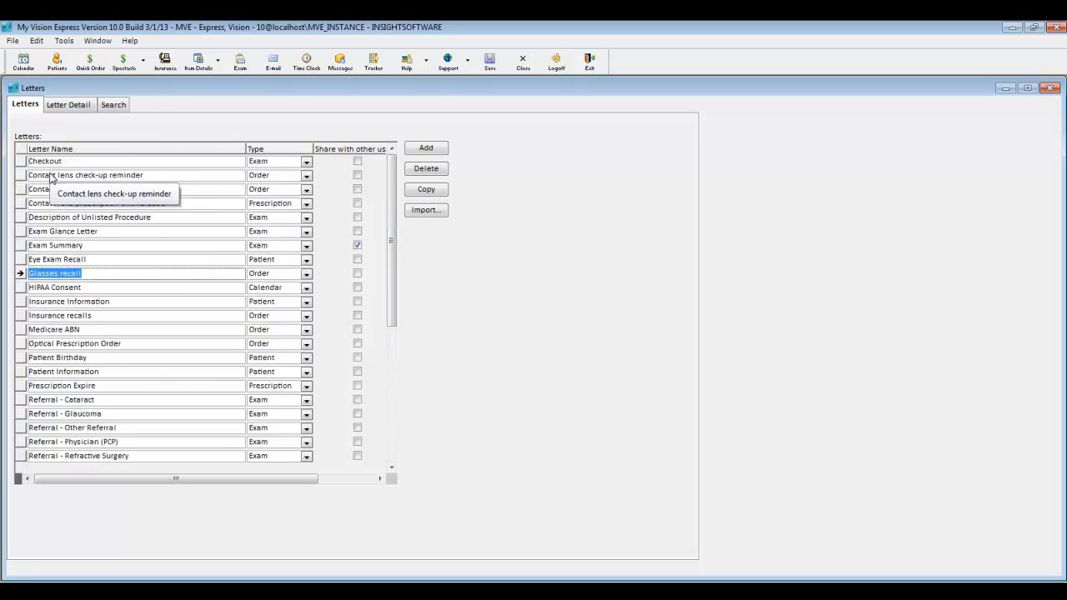
{"action": "left_click", "coordinate": [43, 261]}
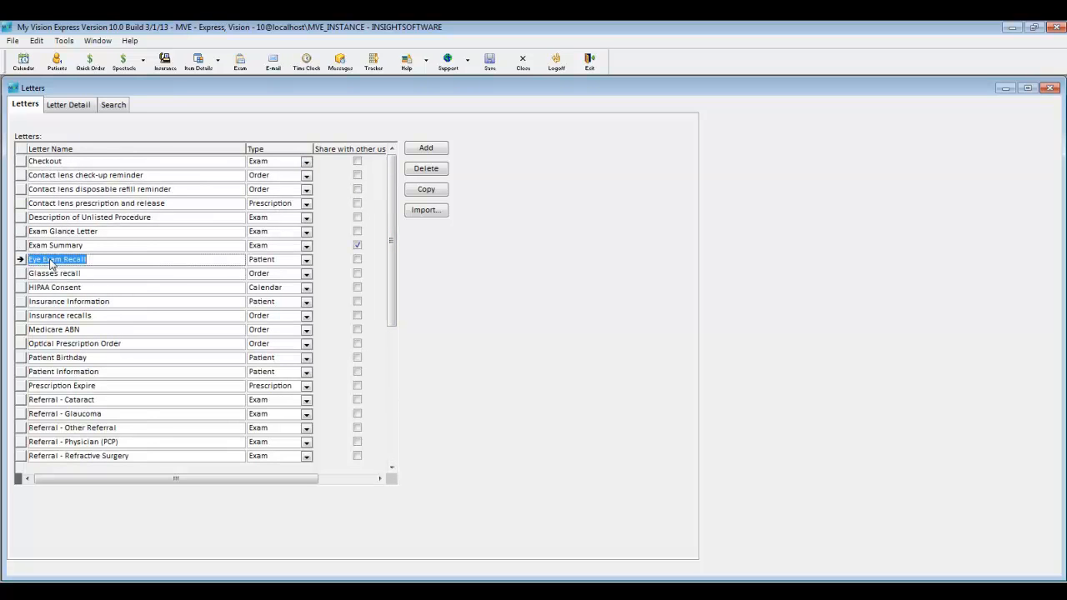
{"action": "left_click", "coordinate": [83, 104]}
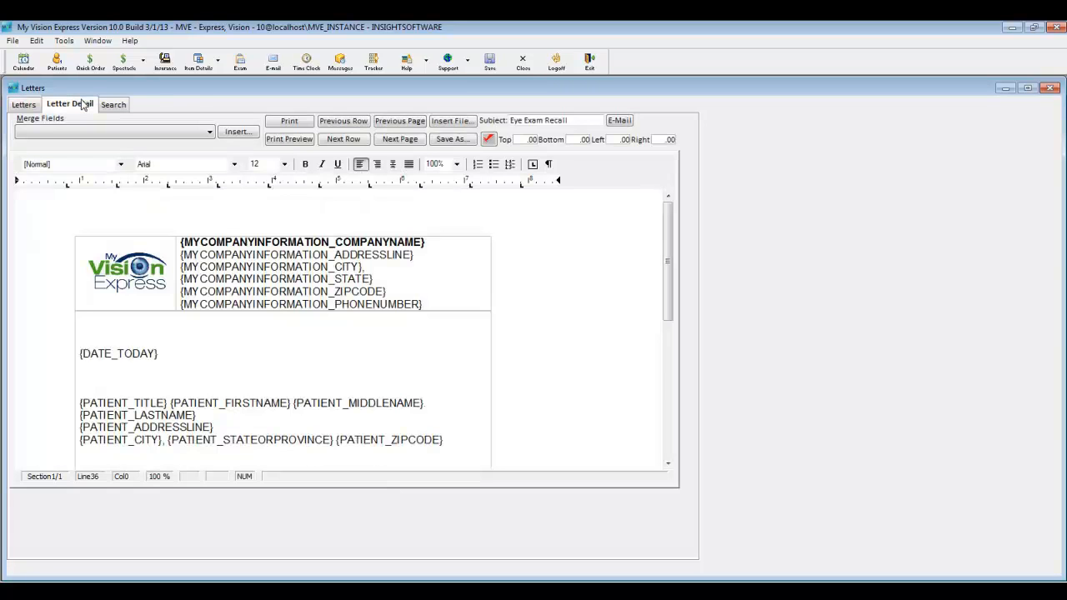
Step: Search for Eye Exam Recall recipients with a recall date range of 04/01/2010 to 05/01/2013
{"action": "left_click", "coordinate": [111, 105]}
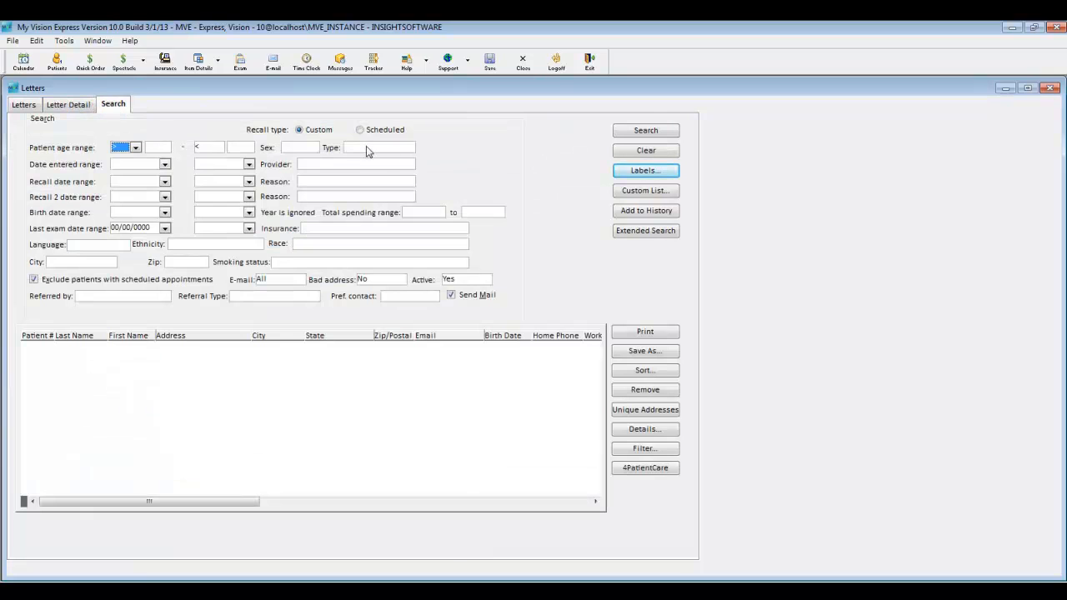
{"action": "left_click", "coordinate": [160, 180]}
{"action": "left_click", "coordinate": [205, 225]}
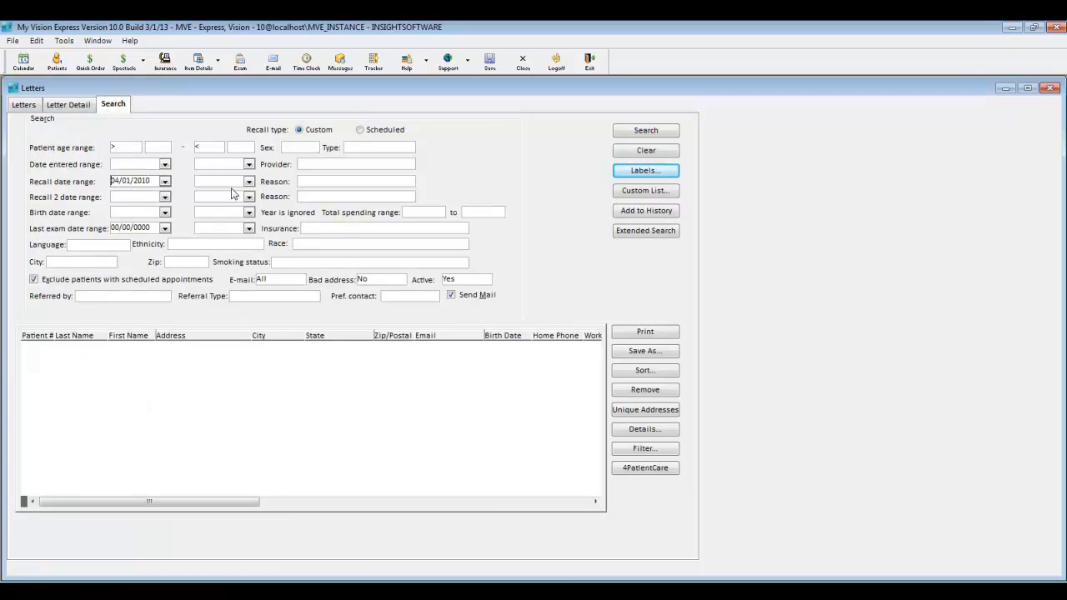
{"action": "left_click", "coordinate": [250, 182]}
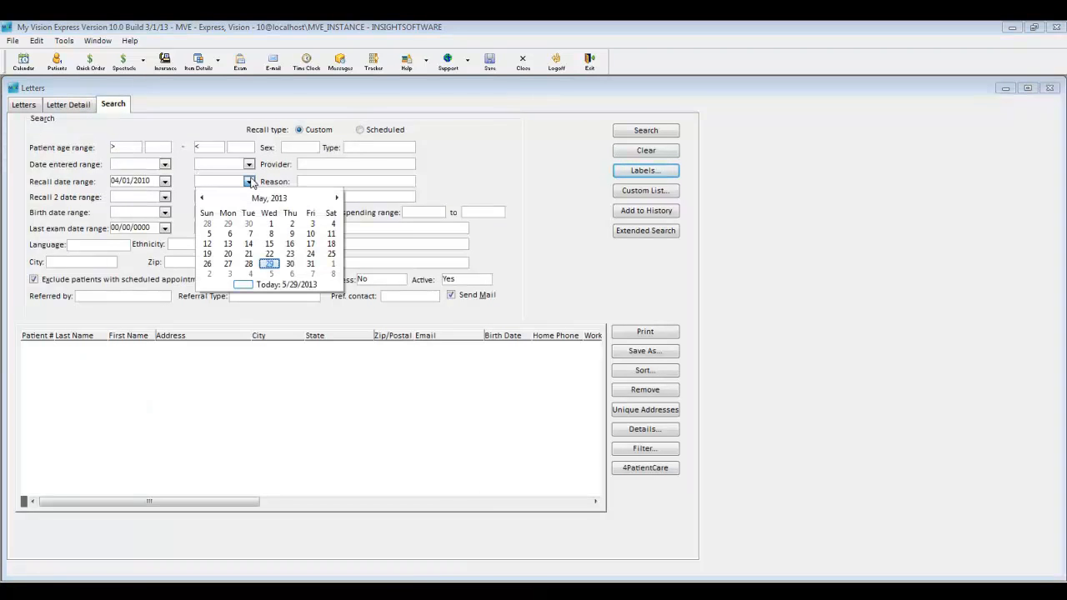
{"action": "left_click", "coordinate": [269, 226]}
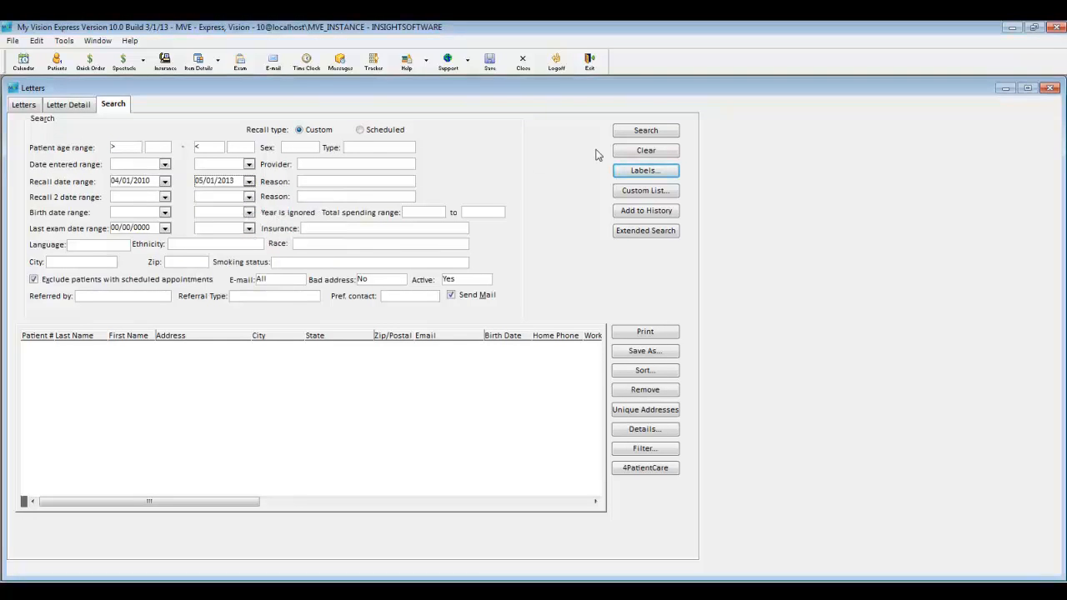
{"action": "left_click", "coordinate": [626, 133]}
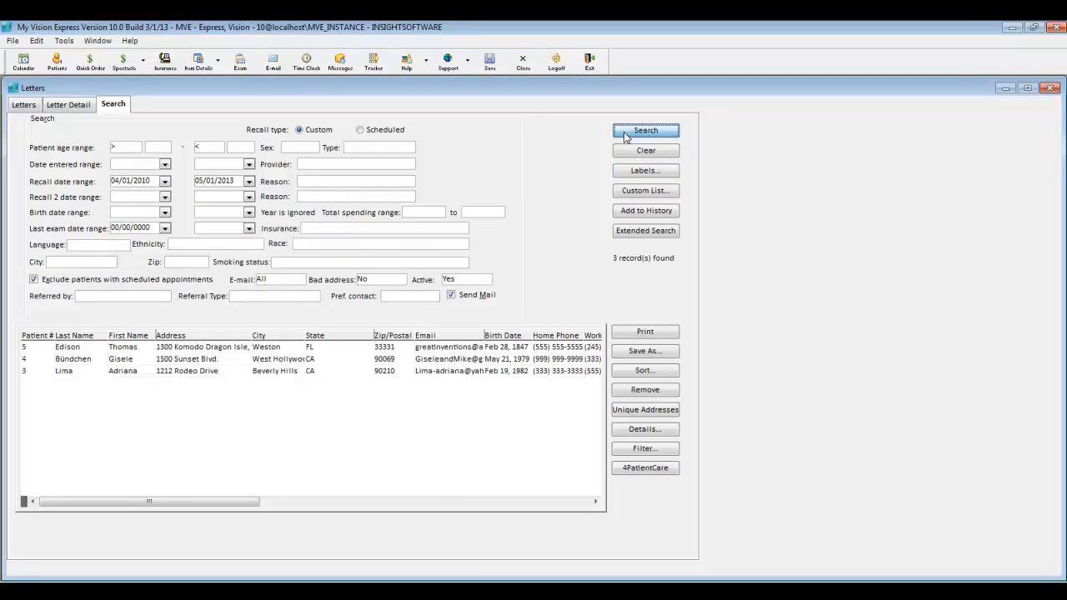
Step: Open the extended patient search and review its medication, allergy, immunization and order criteria, including the contact lens manufacturers
{"action": "left_click", "coordinate": [635, 234]}
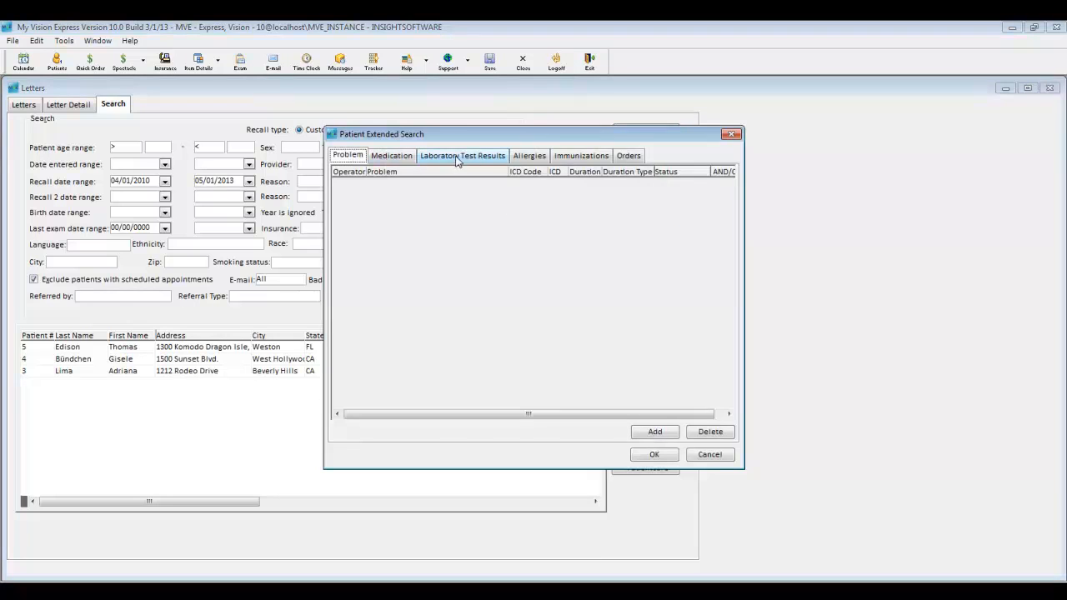
{"action": "left_click", "coordinate": [391, 156]}
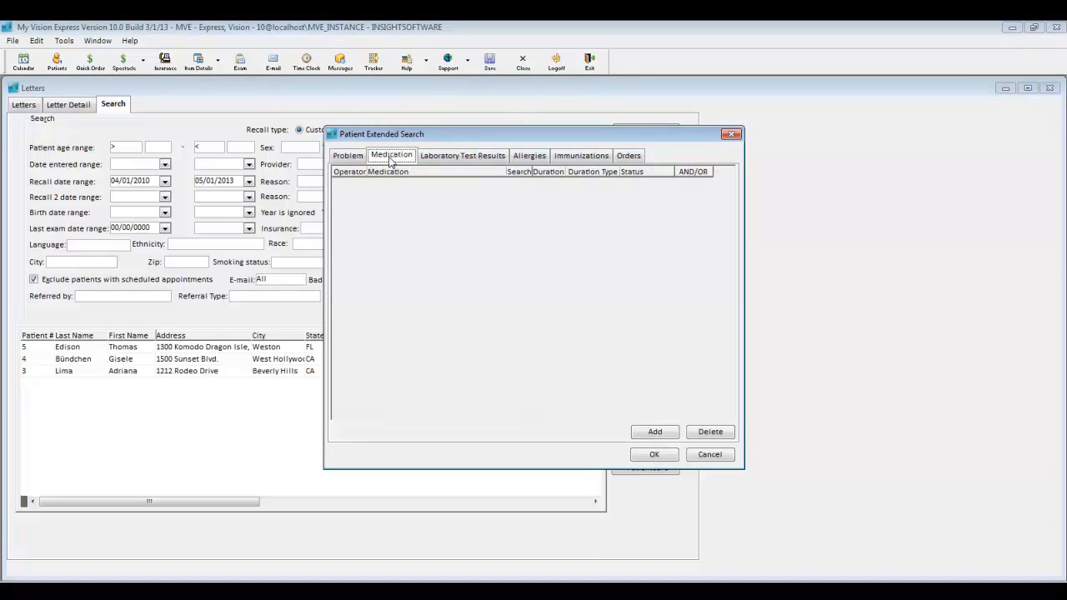
{"action": "left_click", "coordinate": [535, 159]}
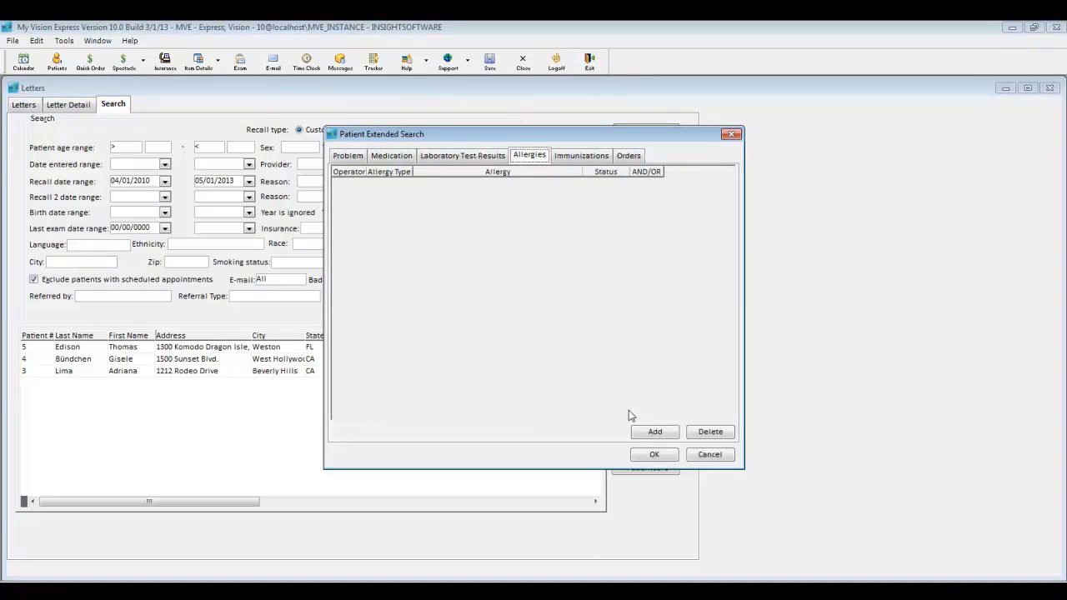
{"action": "left_click", "coordinate": [590, 158]}
{"action": "left_click", "coordinate": [620, 158]}
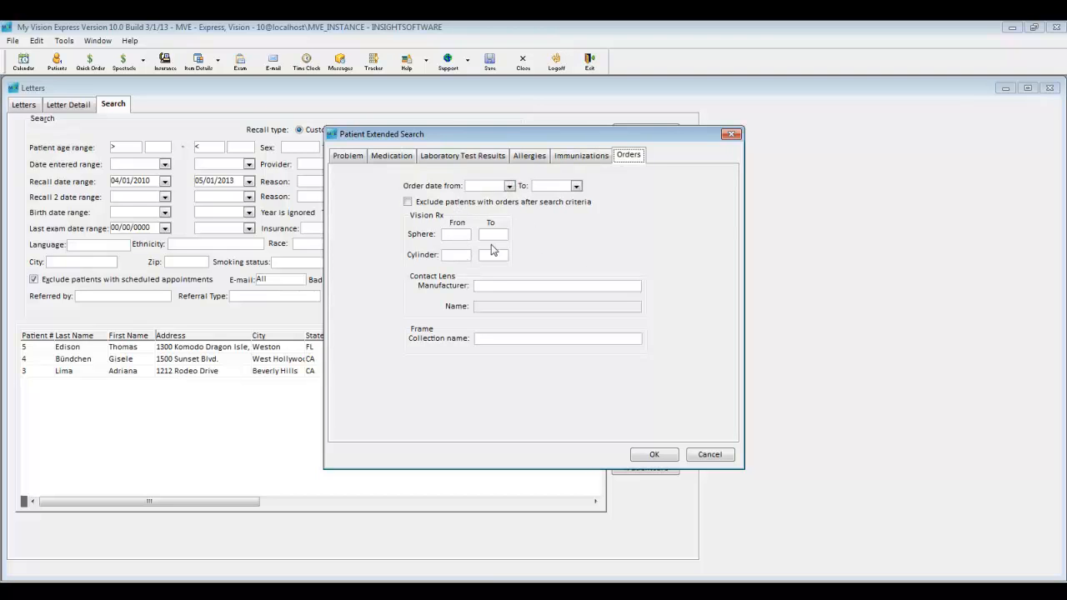
{"action": "left_click", "coordinate": [635, 287]}
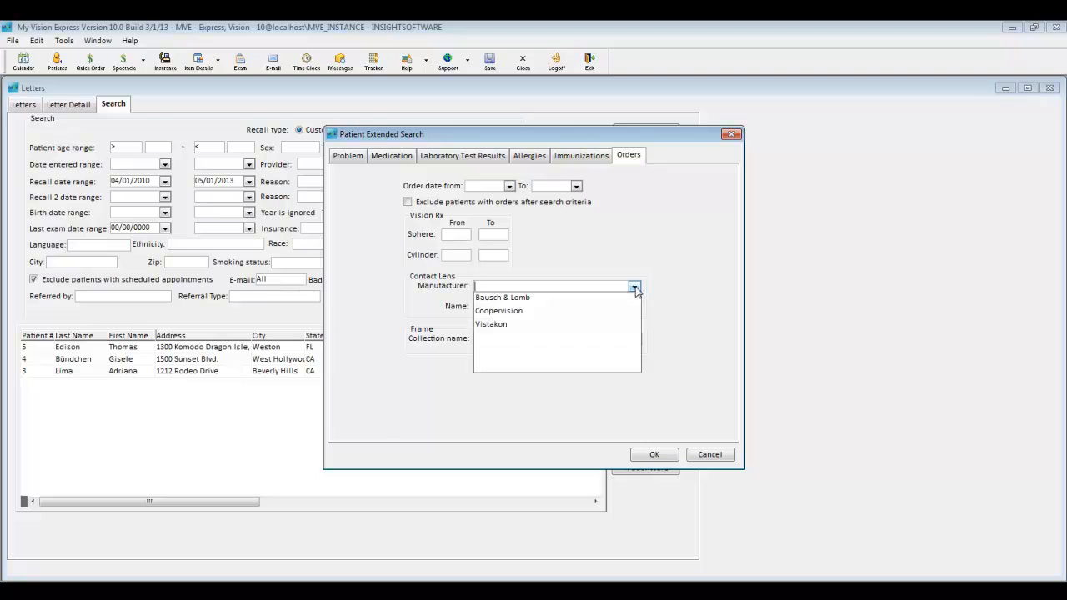
{"action": "left_click", "coordinate": [635, 288]}
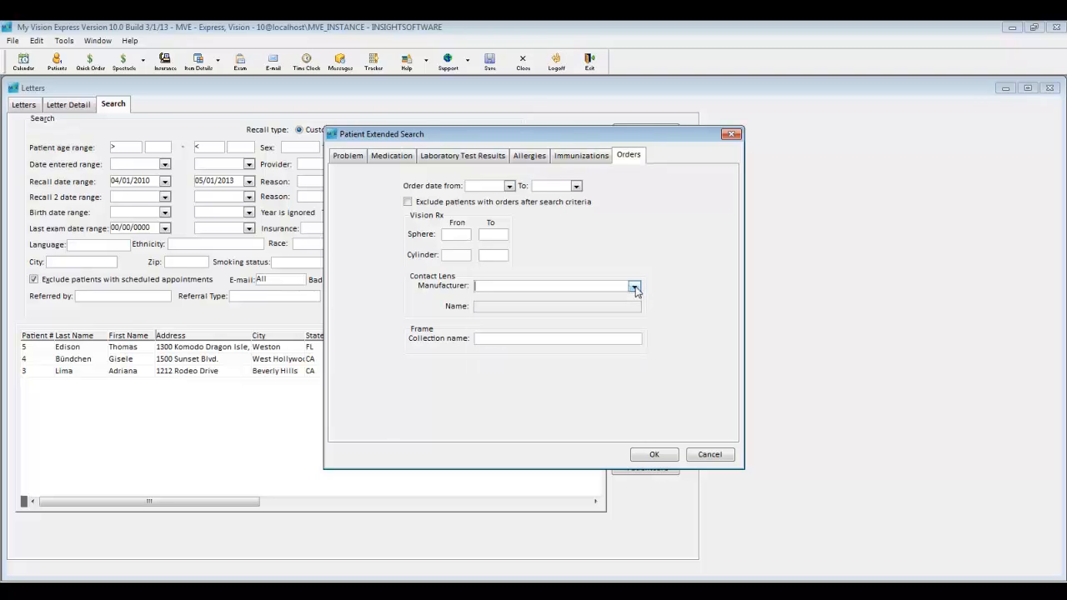
Step: Set the frame collection criterion to Calvin Klein and apply the extended search criteria
{"action": "left_click", "coordinate": [635, 341]}
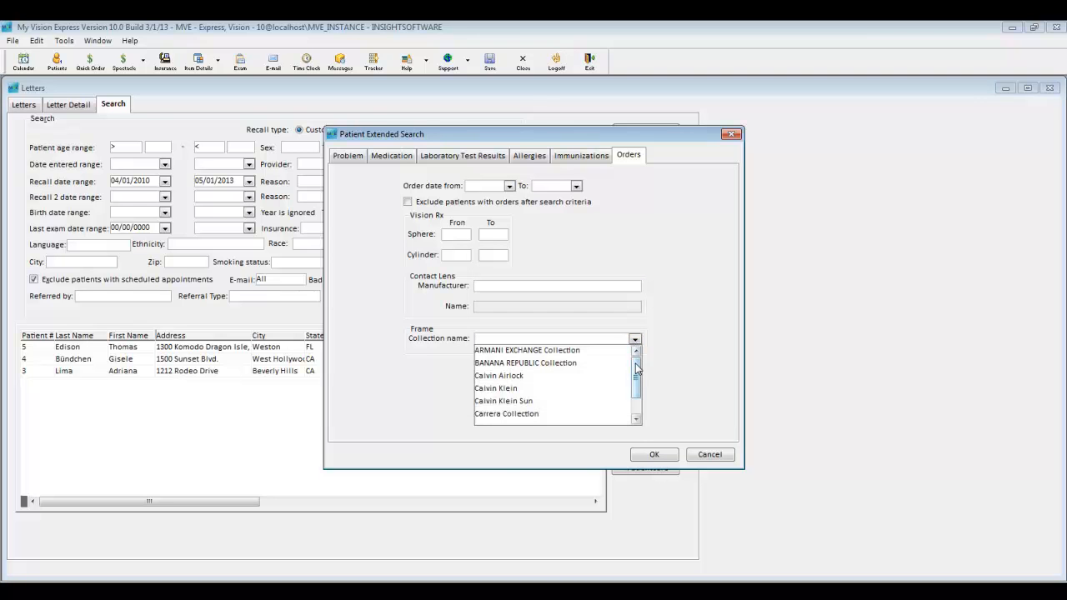
{"action": "mouse_move", "coordinate": [636, 365]}
{"action": "left_mouse_down"}
{"action": "mouse_move", "coordinate": [638, 380]}
{"action": "mouse_move", "coordinate": [640, 362]}
{"action": "left_mouse_up"}
{"action": "left_click", "coordinate": [520, 401]}
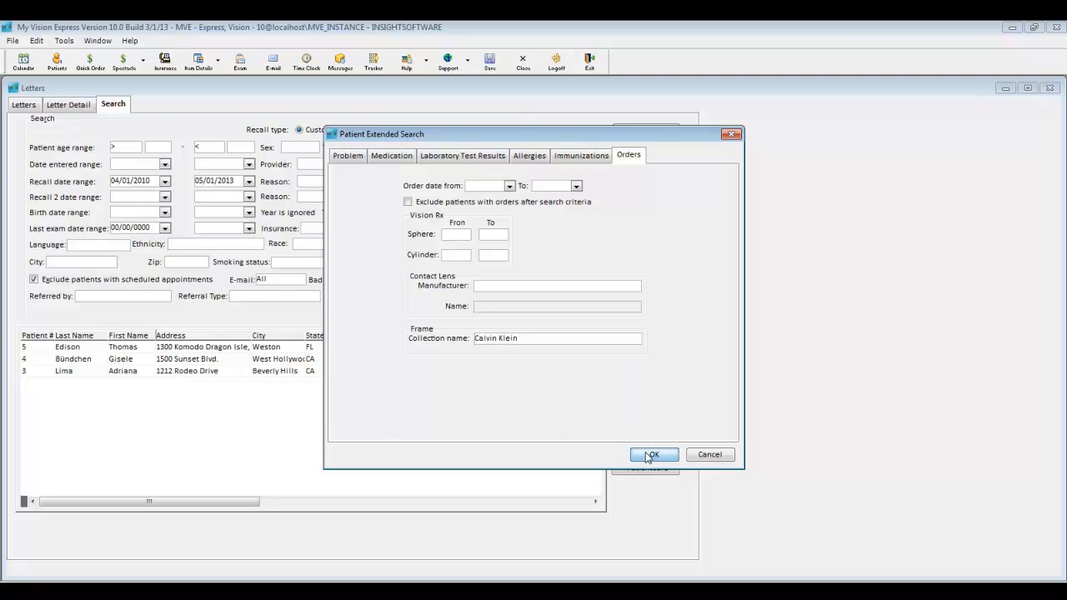
{"action": "left_click", "coordinate": [646, 454]}
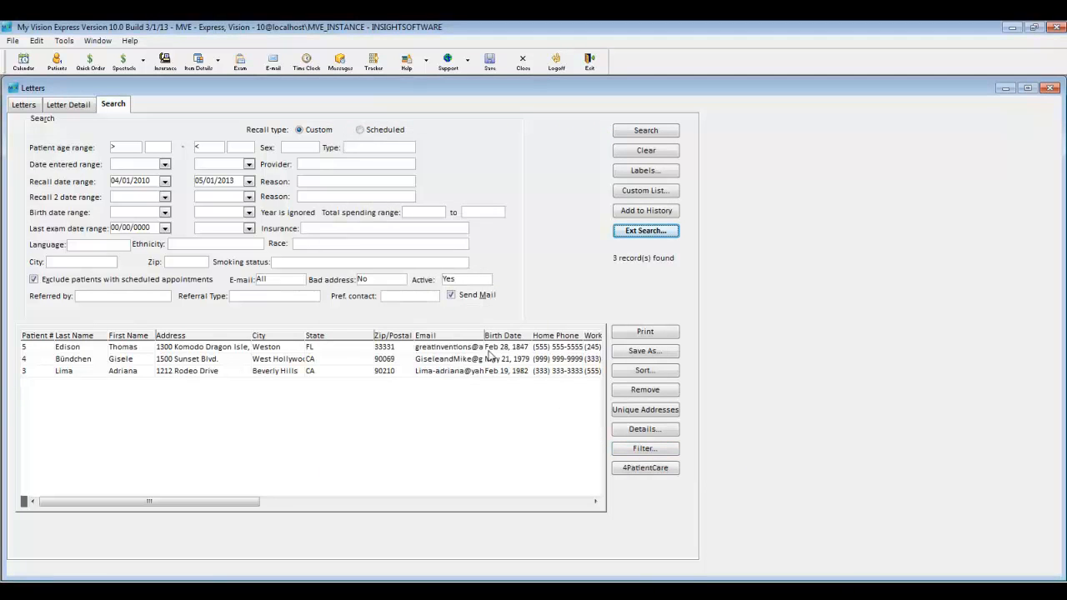
Step: Select the Patient Birthday letter and review its template text
{"action": "left_click", "coordinate": [75, 113]}
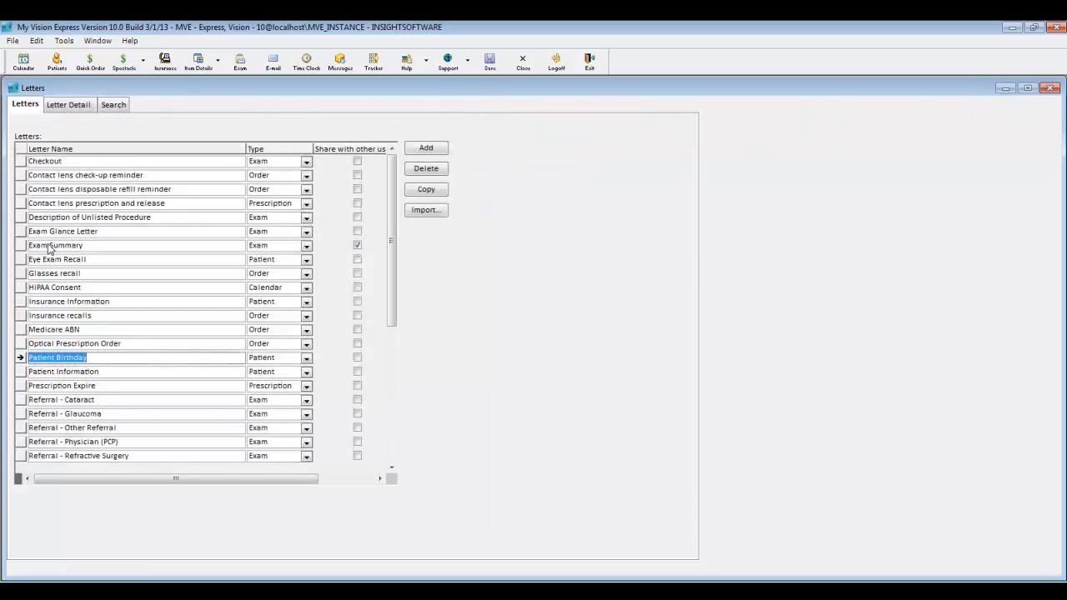
{"action": "left_click", "coordinate": [84, 111]}
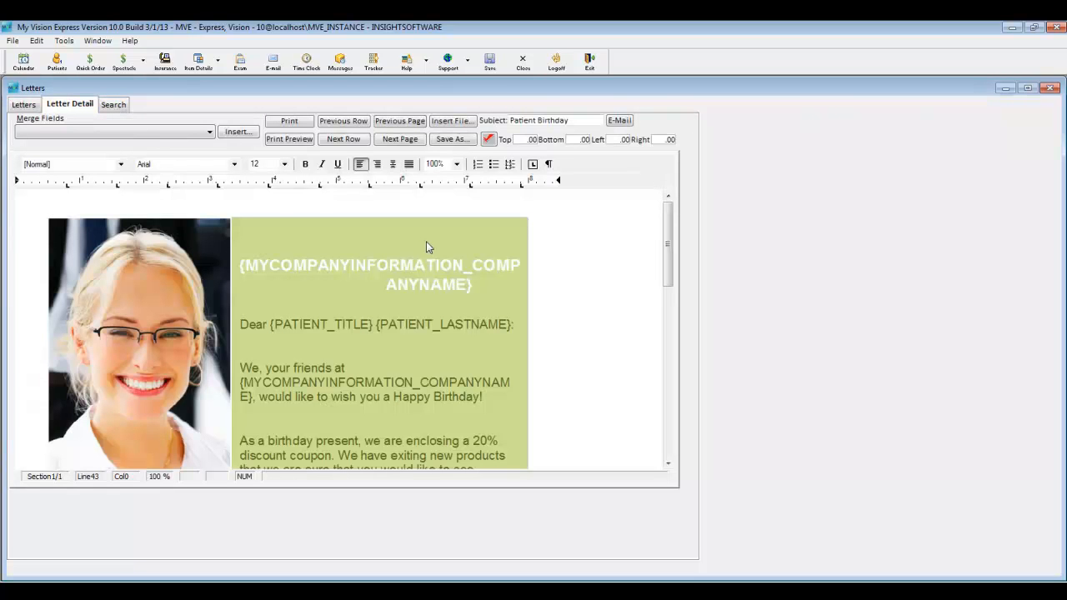
{"action": "left_click_drag", "start_coordinate": [667, 219], "coordinate": [685, 200]}
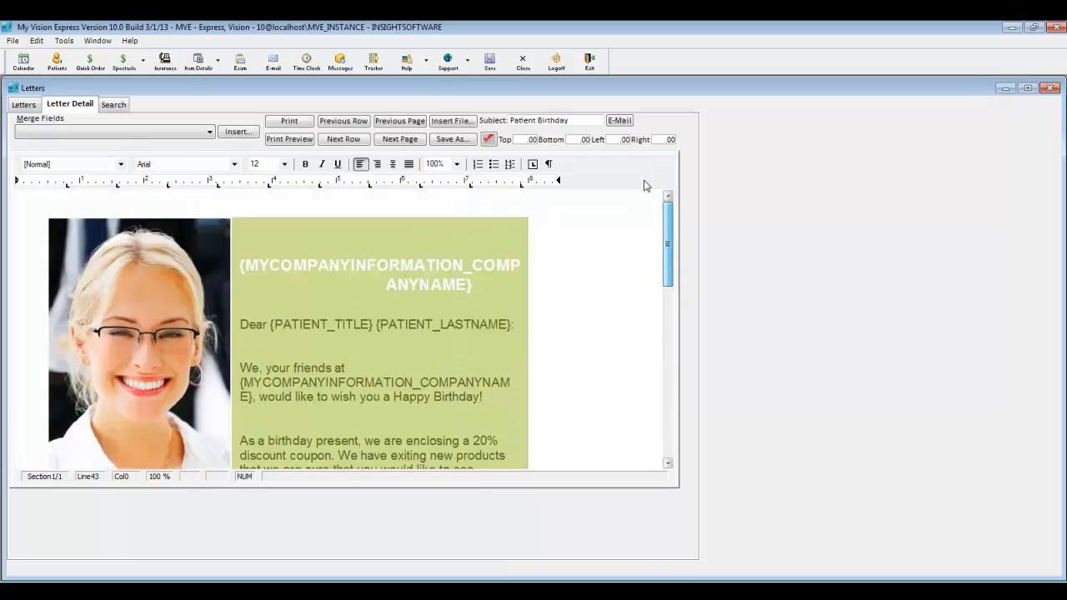
Step: Search for Patient Birthday letter recipients with a birth date range of 05/01/2013 to 05/31/2013 and return to the letter template
{"action": "left_click", "coordinate": [117, 105]}
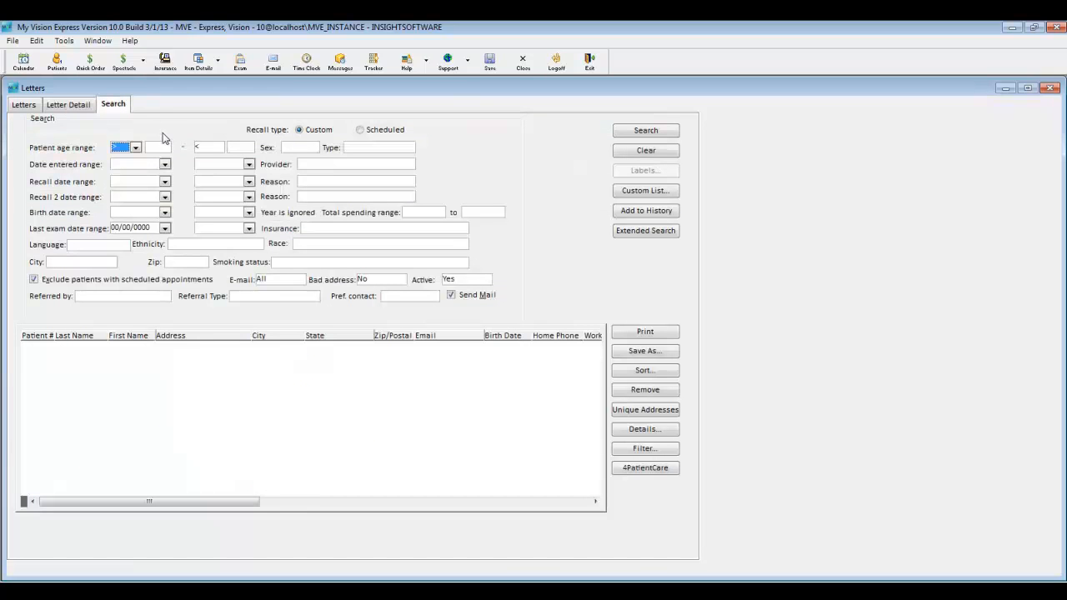
{"action": "left_click", "coordinate": [165, 212]}
{"action": "left_click", "coordinate": [186, 256]}
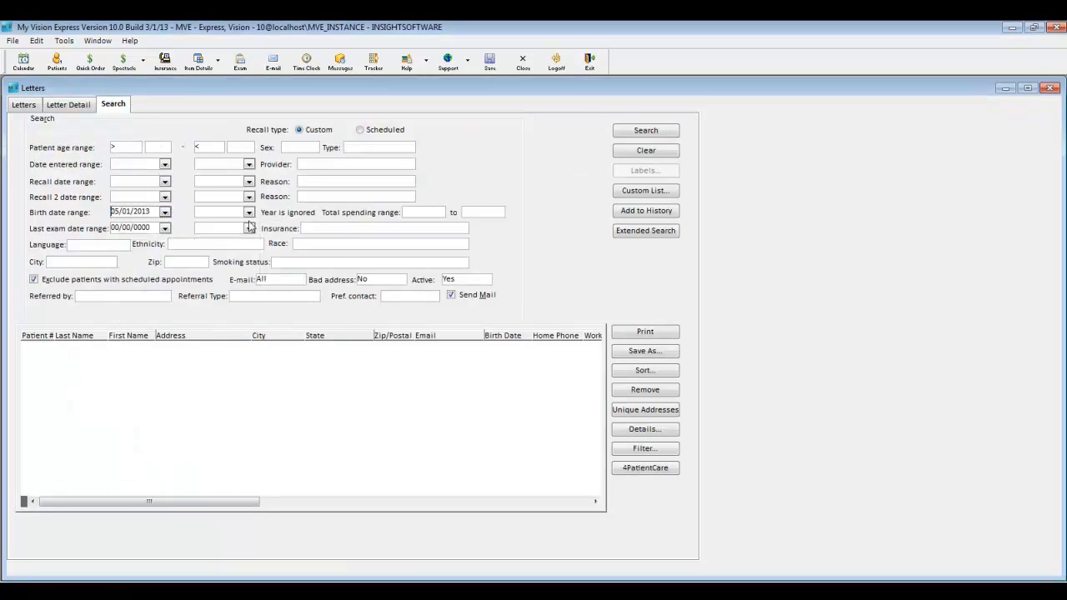
{"action": "left_click", "coordinate": [249, 211]}
{"action": "left_click", "coordinate": [310, 295]}
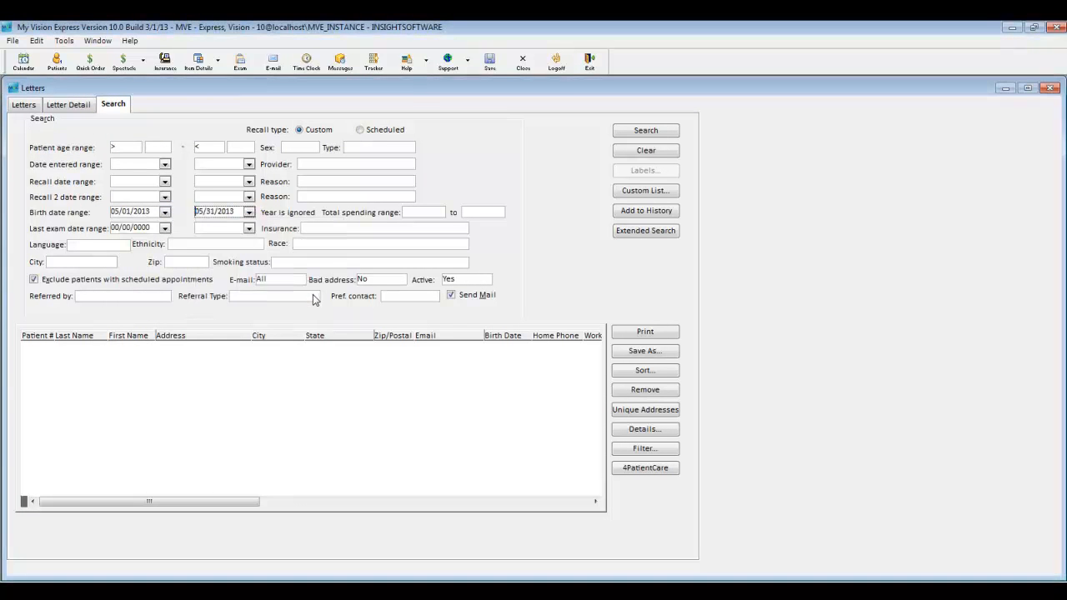
{"action": "left_click", "coordinate": [659, 130]}
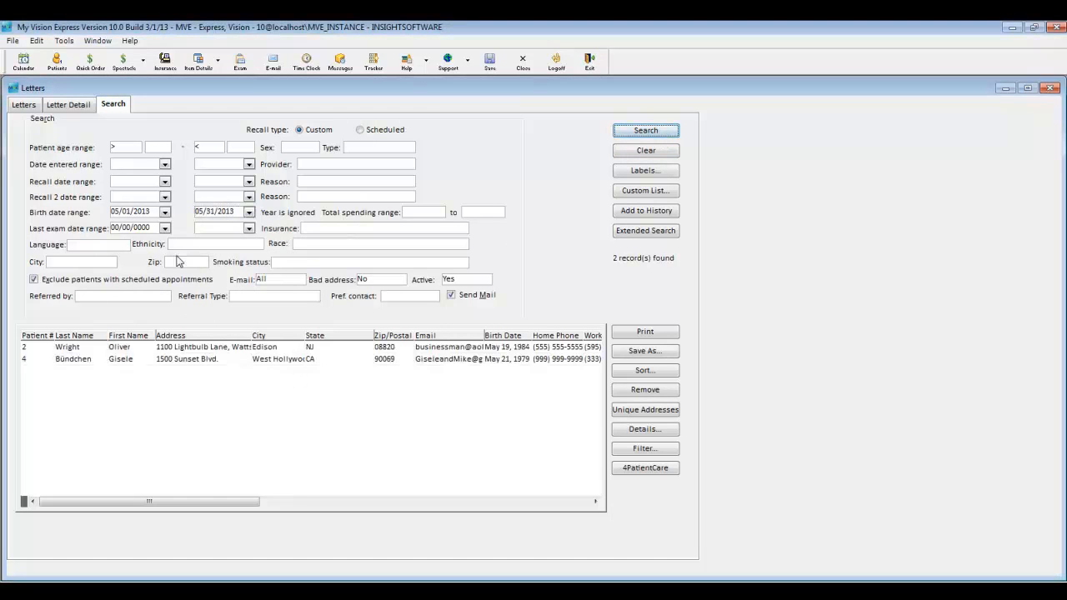
{"action": "left_click", "coordinate": [71, 106]}
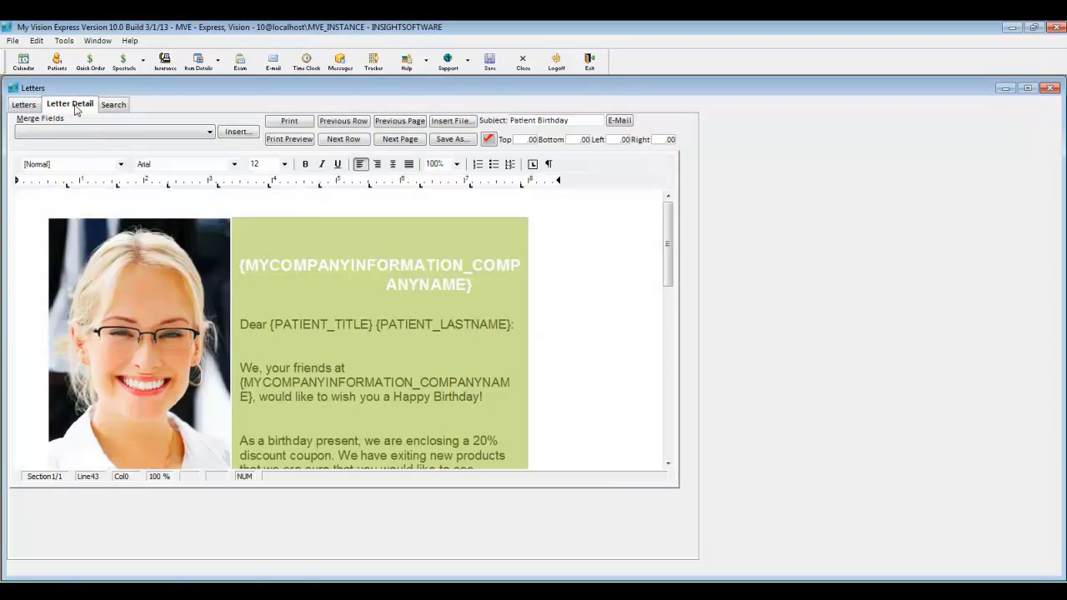
Step: Open the Orders by Marketing report, set its marketing criterion to 01 - 20% Off Order, and close it
{"action": "left_click", "coordinate": [12, 40]}
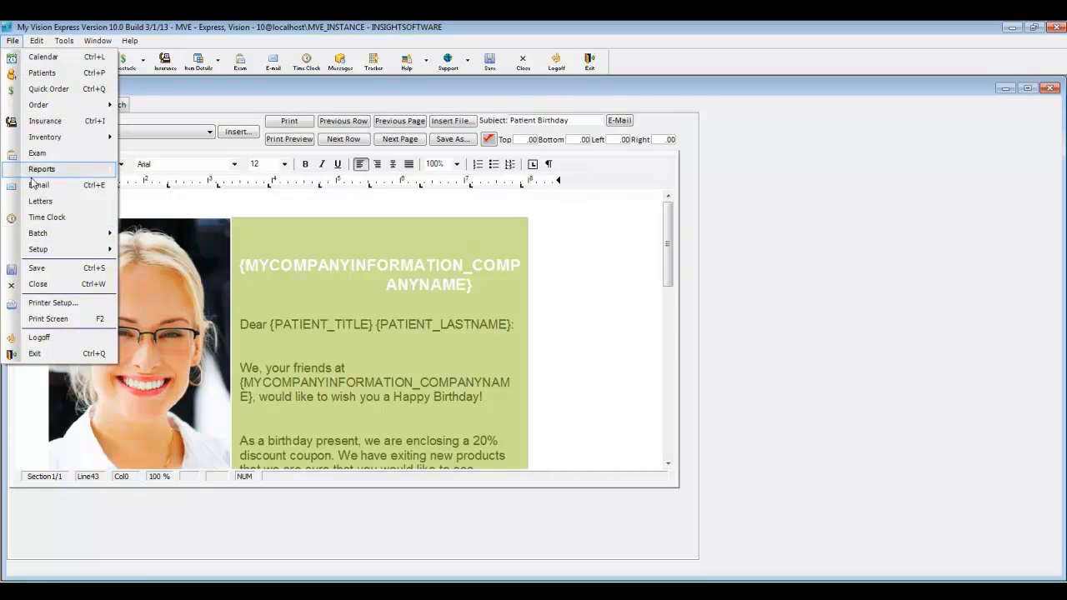
{"action": "mouse_move", "coordinate": [42, 169]}
{"action": "mouse_move", "coordinate": [163, 173]}
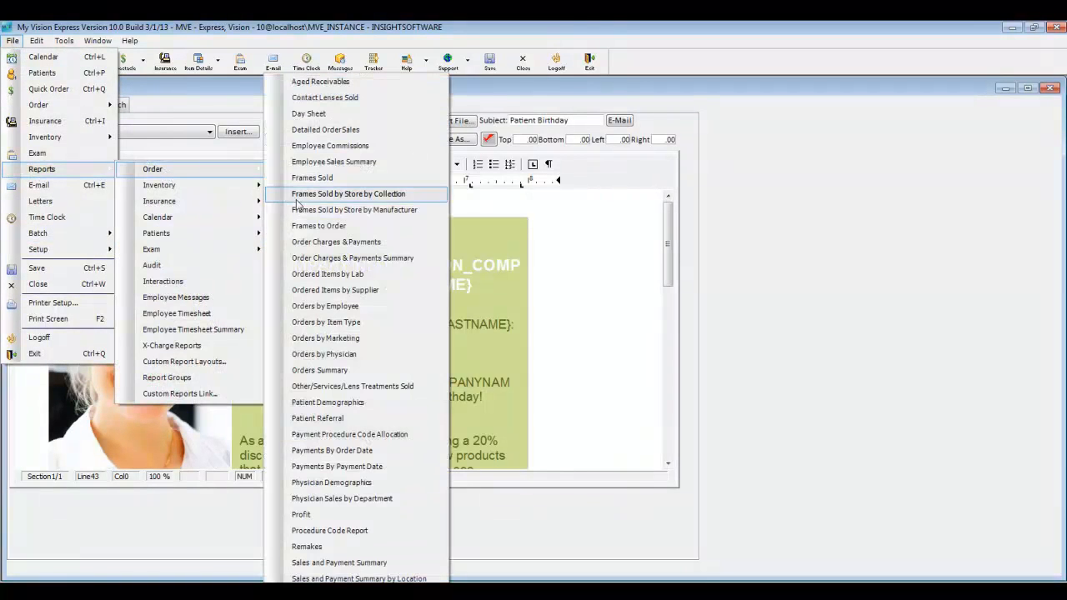
{"action": "left_click", "coordinate": [333, 340]}
{"action": "left_click", "coordinate": [227, 190]}
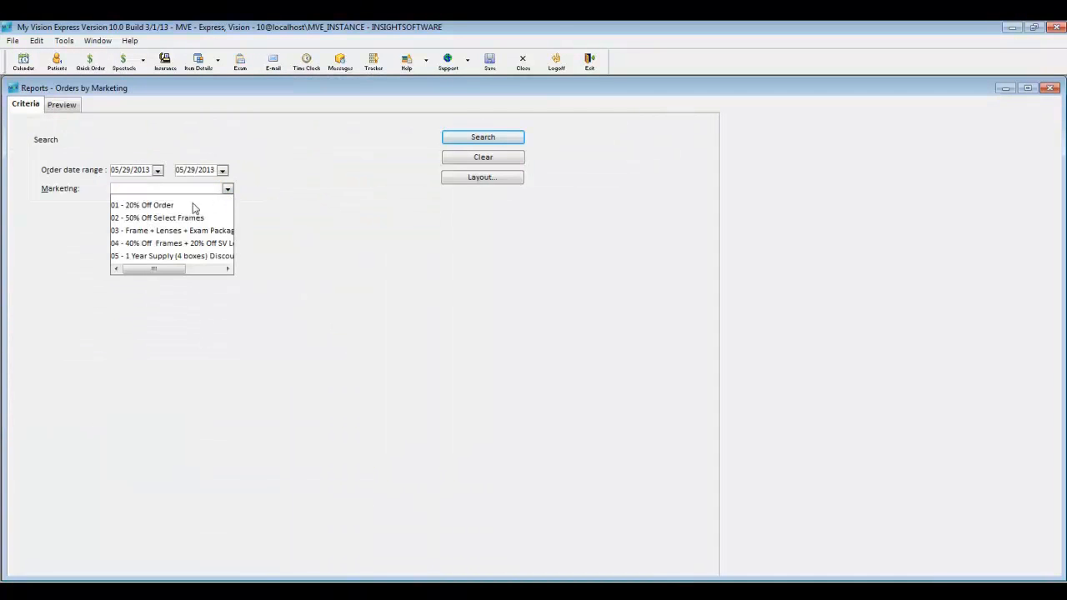
{"action": "left_click", "coordinate": [179, 208]}
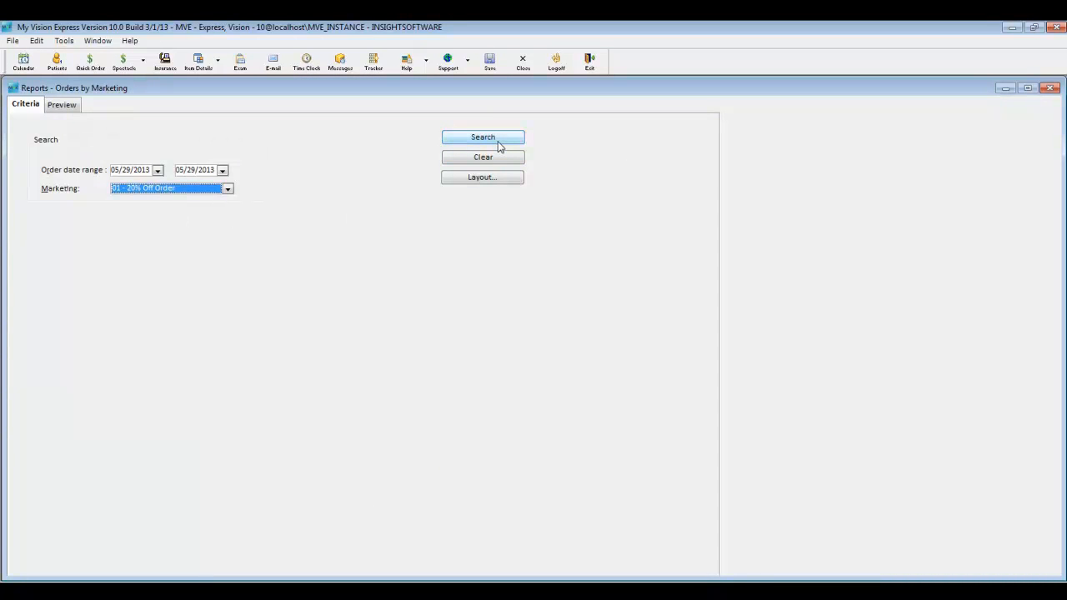
{"action": "left_click", "coordinate": [1050, 88]}
{"action": "left_click", "coordinate": [1046, 92]}
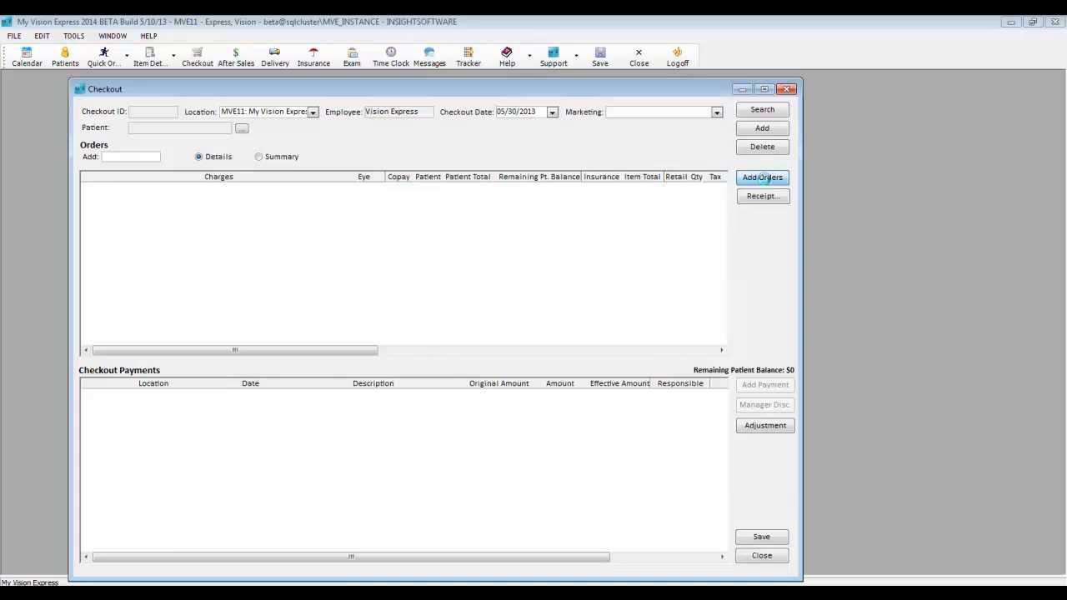
Step: Add the Frame Only order, the Soft Contact Lens order and the Spectacle Lens order with the 519.99 balance to the checkout
{"action": "left_click", "coordinate": [762, 179]}
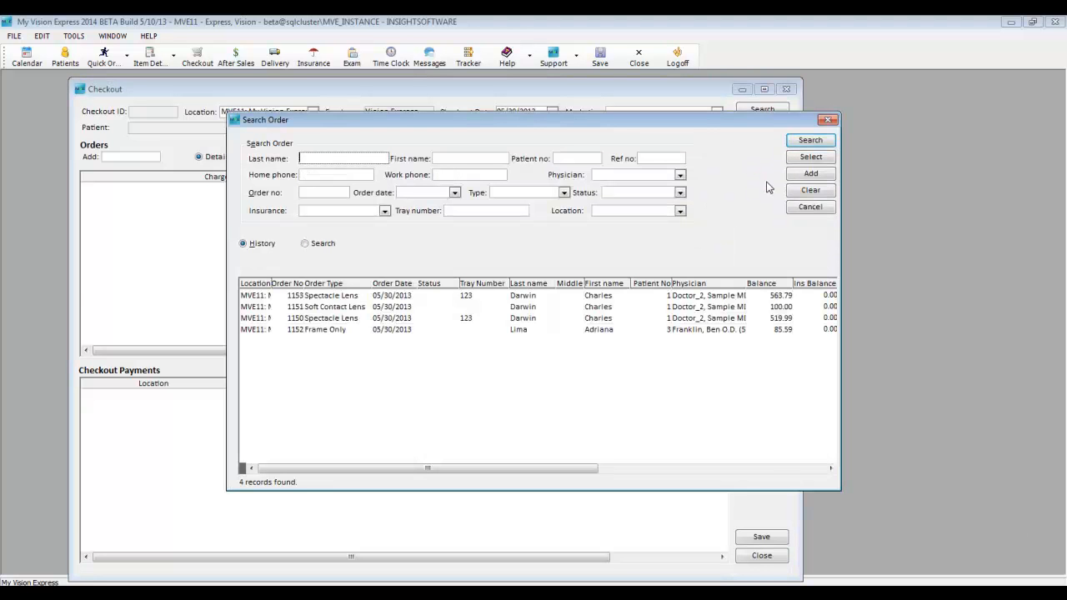
{"action": "left_click", "coordinate": [426, 331]}
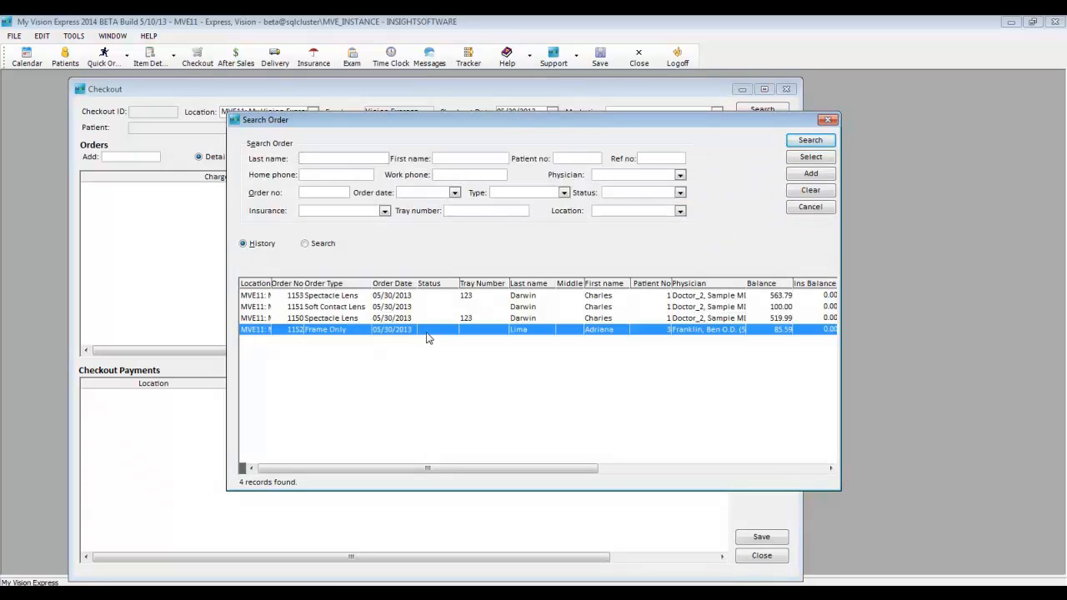
{"action": "left_click", "coordinate": [807, 156]}
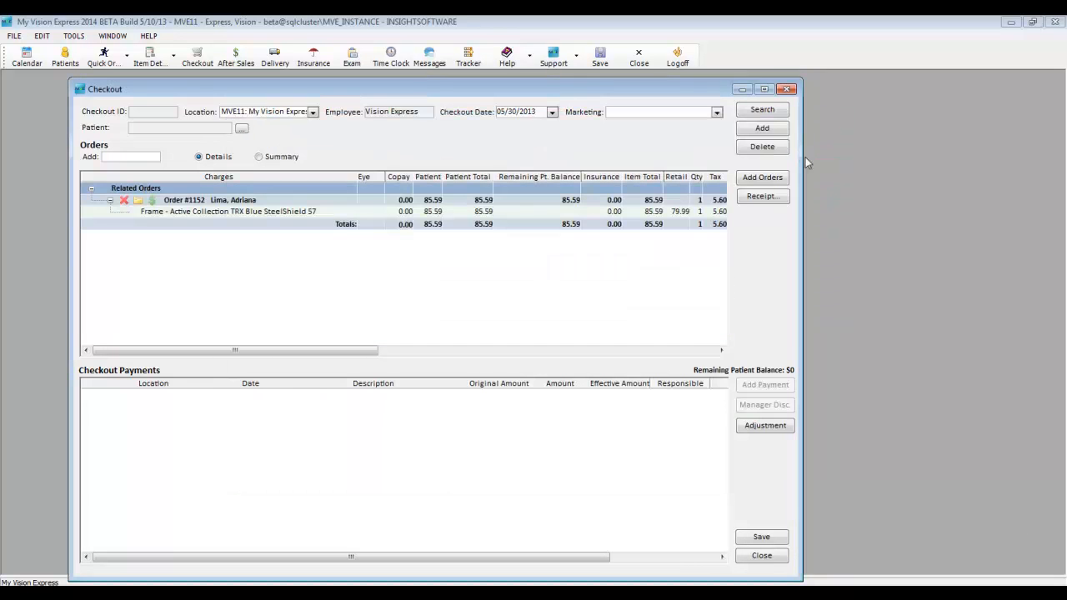
{"action": "left_click", "coordinate": [775, 179]}
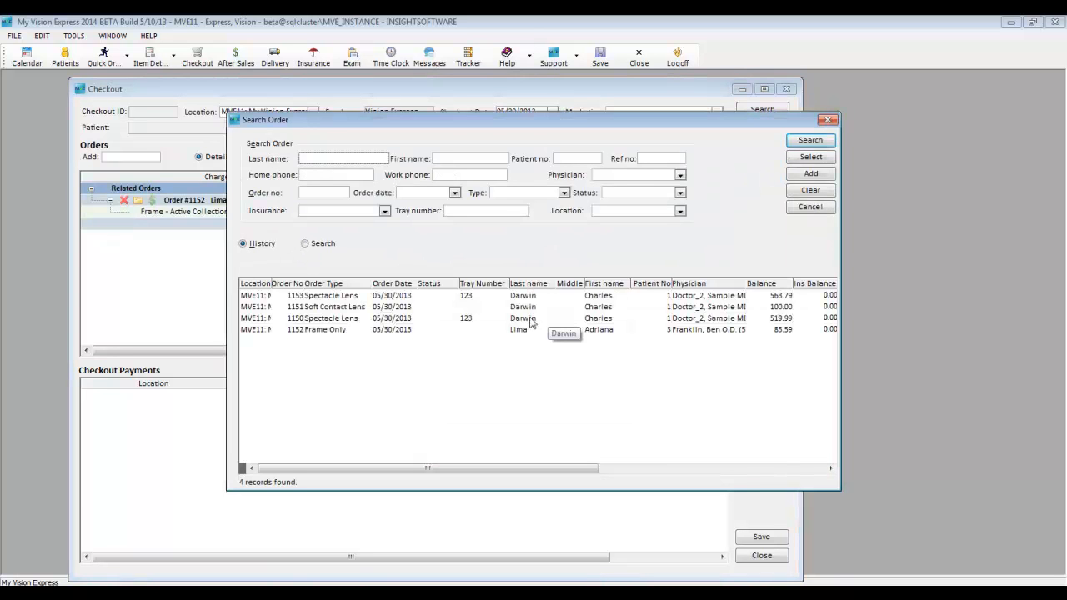
{"action": "left_click", "coordinate": [523, 307]}
{"action": "left_click", "coordinate": [527, 319], "text": "ctrl"}
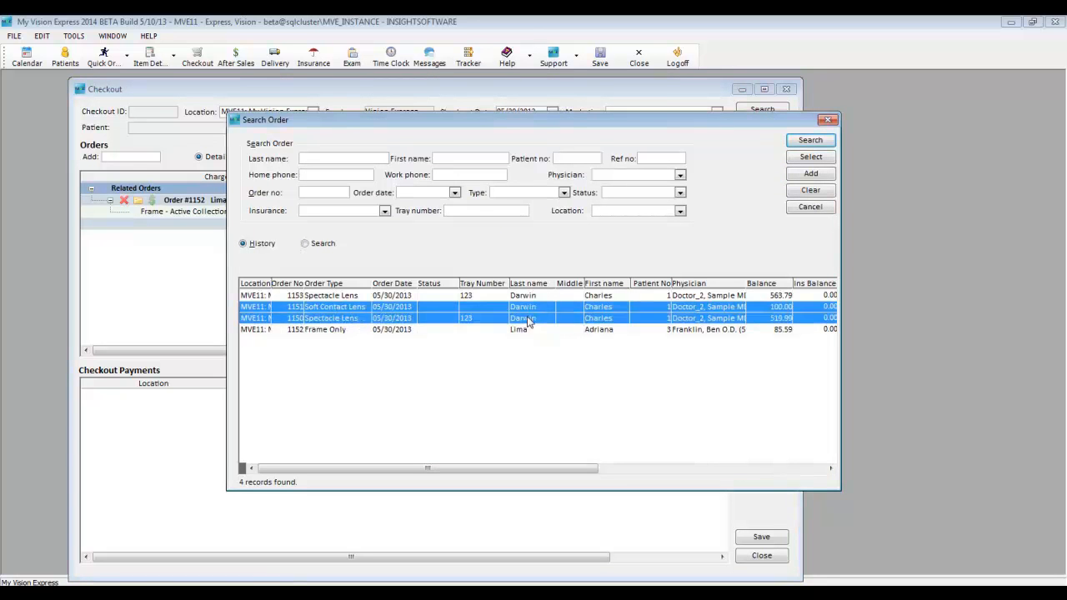
{"action": "left_click", "coordinate": [813, 157]}
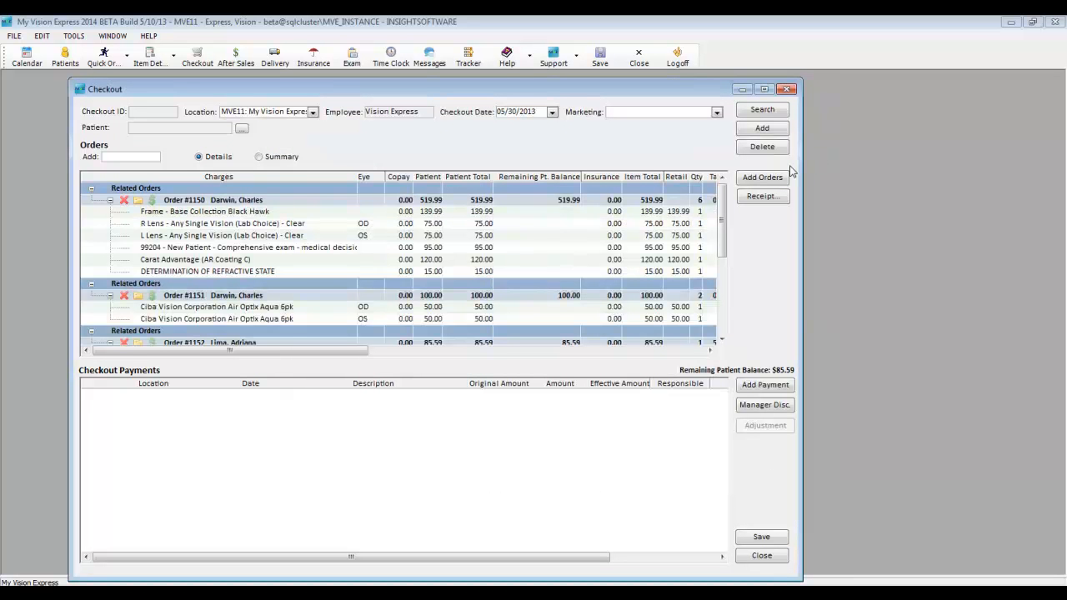
Step: Add a cash payment with 705.58 tendered, auto-allocate it across the checkout orders, and confirm it
{"action": "left_click", "coordinate": [764, 385]}
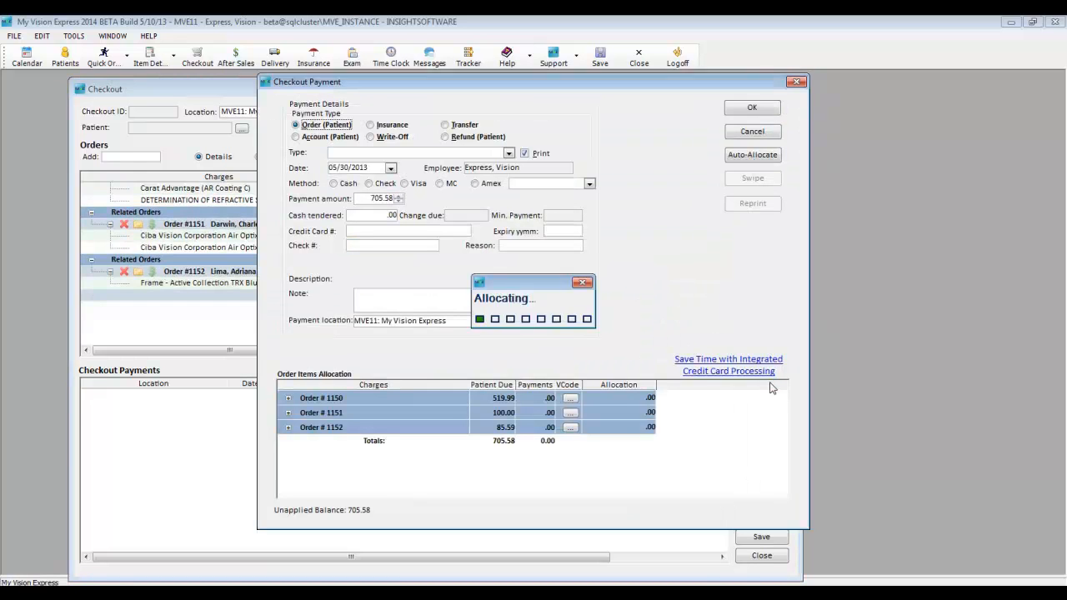
{"action": "left_click", "coordinate": [333, 184]}
{"action": "left_click", "coordinate": [374, 217]}
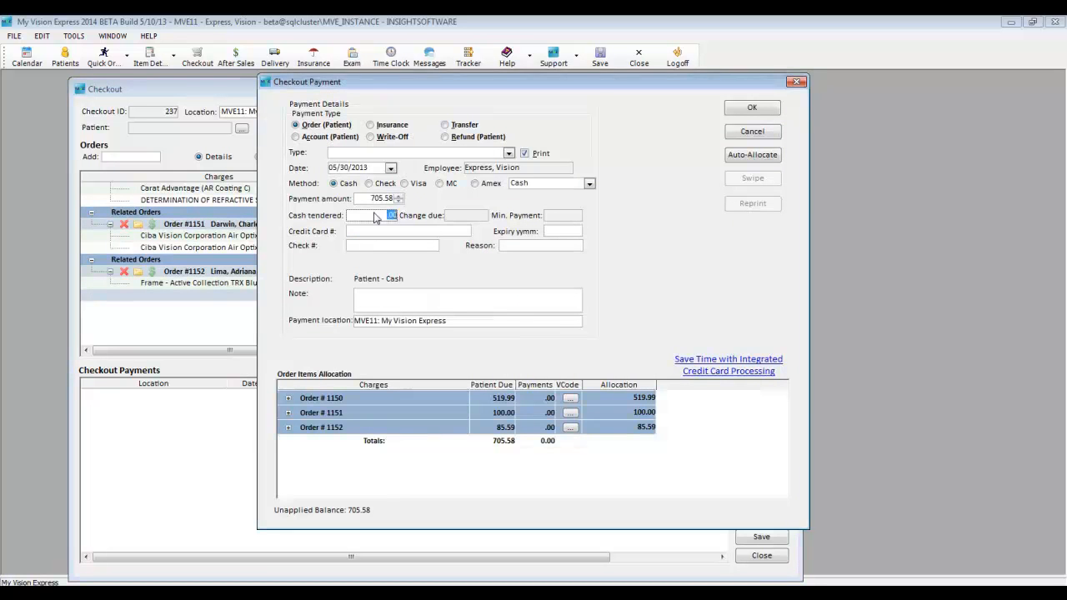
{"action": "type", "text": "705.58"}
{"action": "left_click", "coordinate": [735, 158]}
{"action": "left_click", "coordinate": [760, 109]}
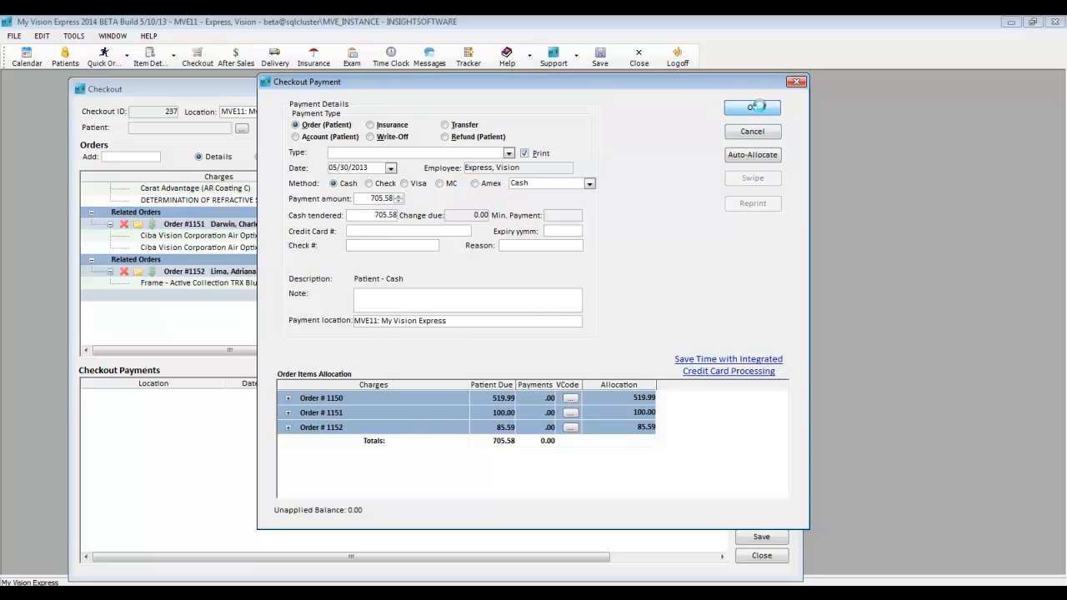
{"action": "left_click", "coordinate": [752, 109]}
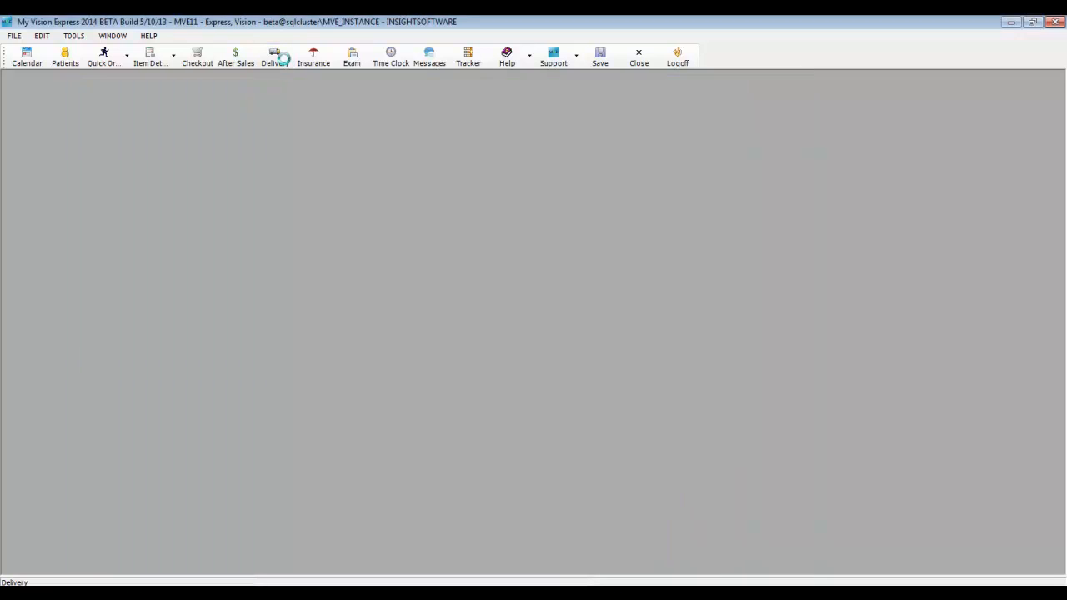
Step: Try to deliver the unpaid Spectacle Lens order, continue to its checkout screen, and close the checkout
{"action": "left_click", "coordinate": [275, 57]}
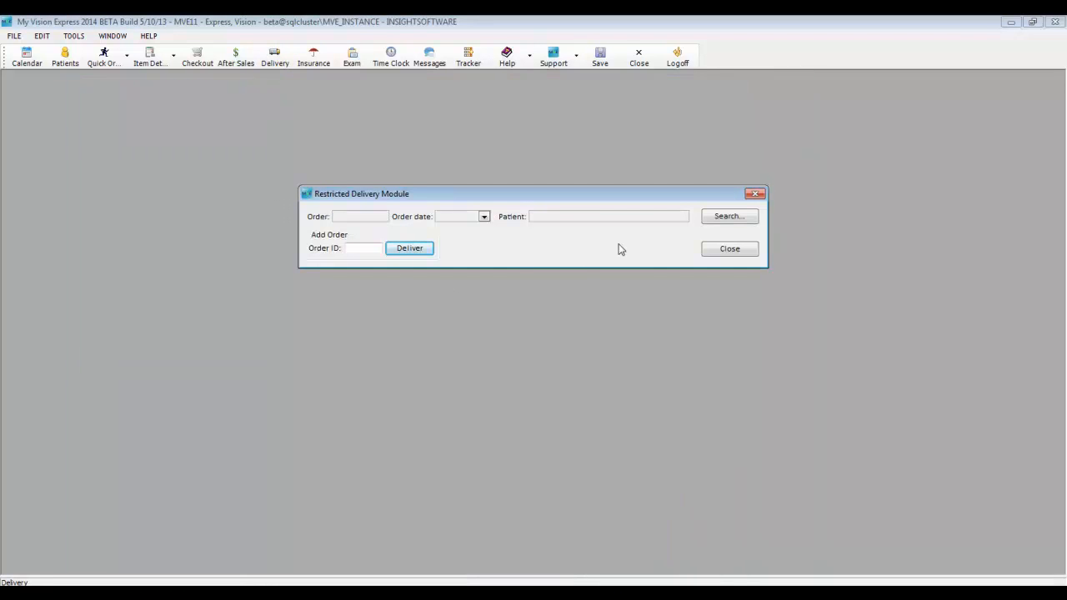
{"action": "left_click", "coordinate": [729, 218]}
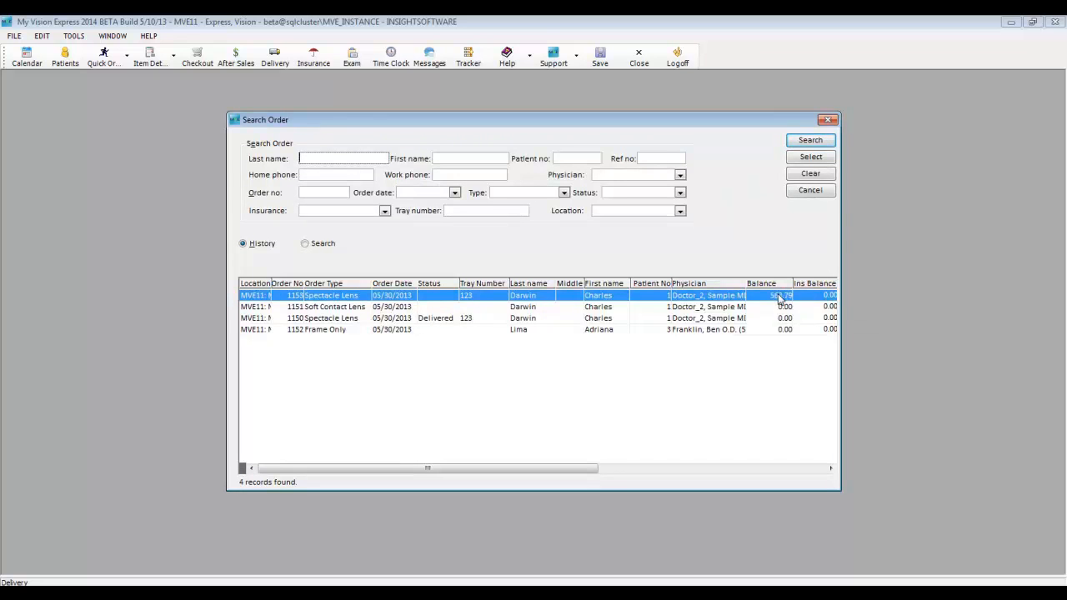
{"action": "double_click", "coordinate": [537, 298]}
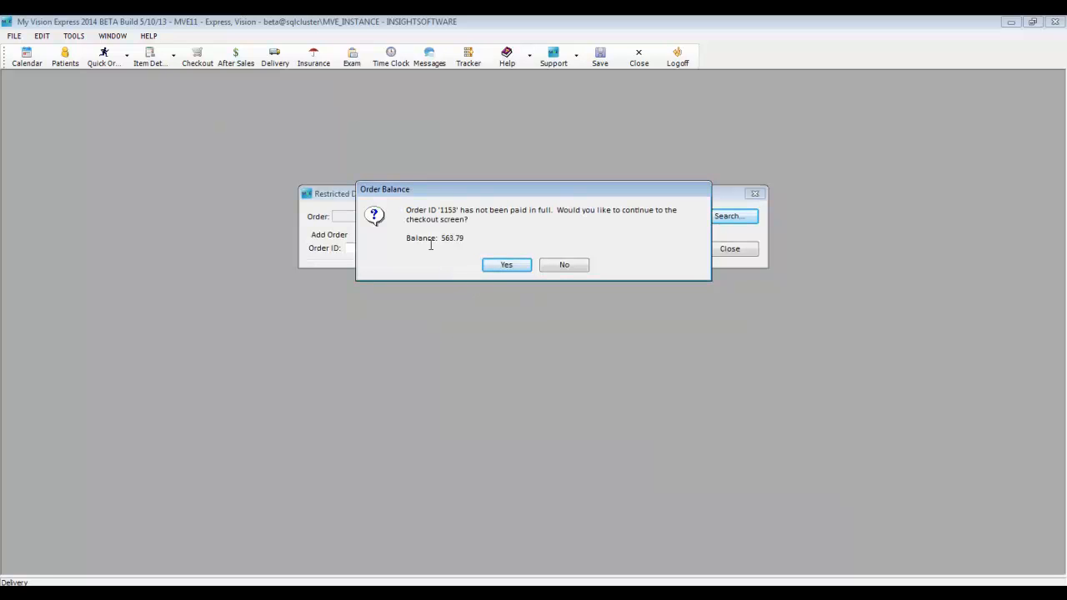
{"action": "left_click", "coordinate": [505, 265]}
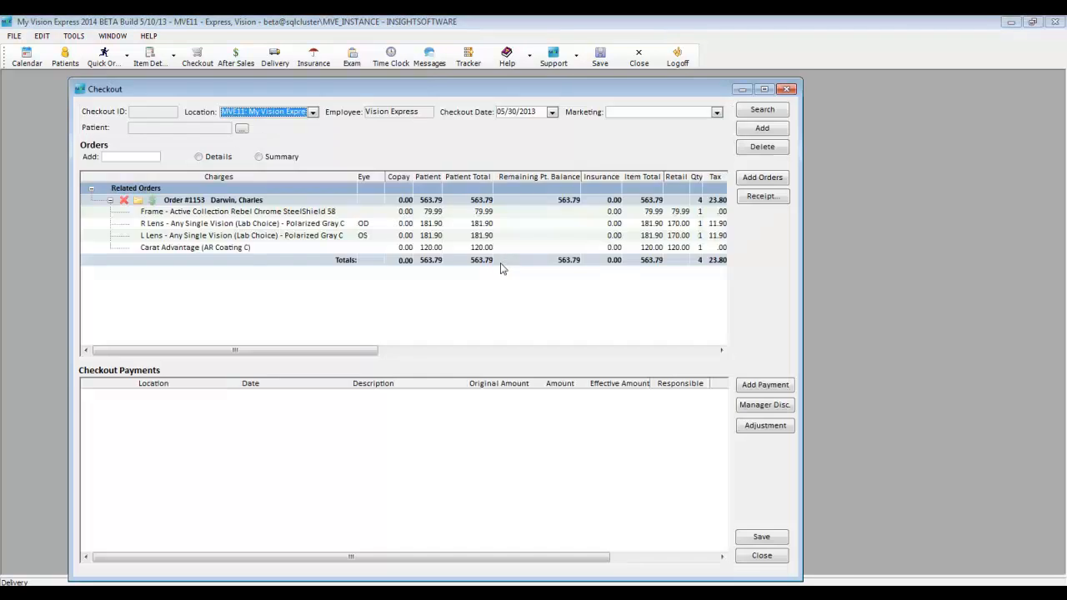
{"action": "left_click", "coordinate": [765, 385]}
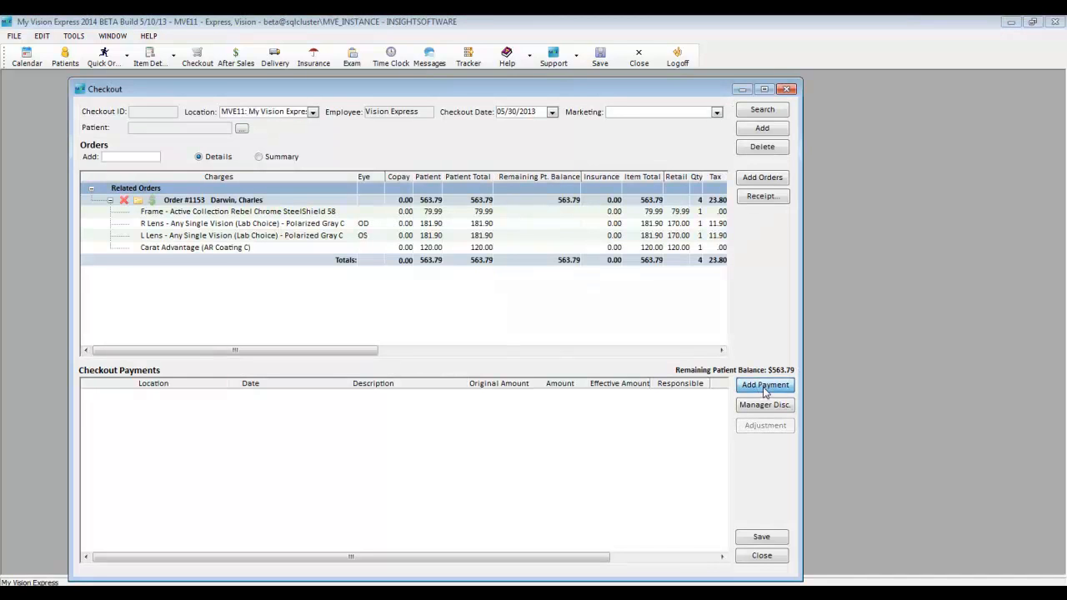
{"action": "left_click", "coordinate": [786, 89]}
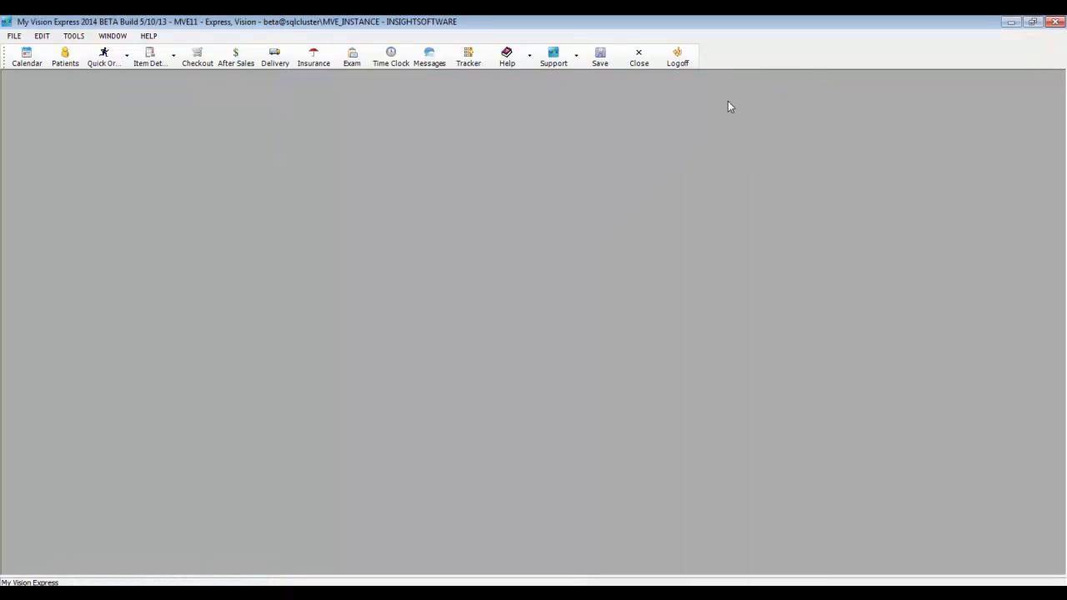
Step: Open the Spectacle Lens order with the 563.79 total in After Sales
{"action": "left_click", "coordinate": [240, 62]}
{"action": "left_click", "coordinate": [725, 173]}
{"action": "left_click", "coordinate": [427, 300]}
{"action": "double_click", "coordinate": [427, 300]}
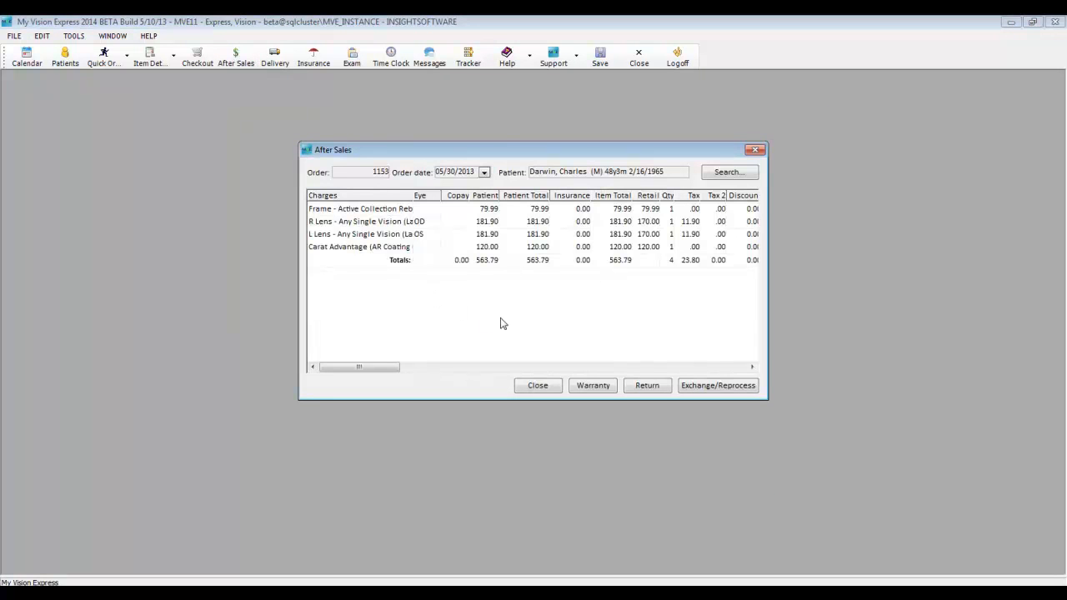
Step: Start an exchange/reprocess of the order, re-order the same frame, and set the original frame to Return to Manufacturer
{"action": "left_click", "coordinate": [705, 386]}
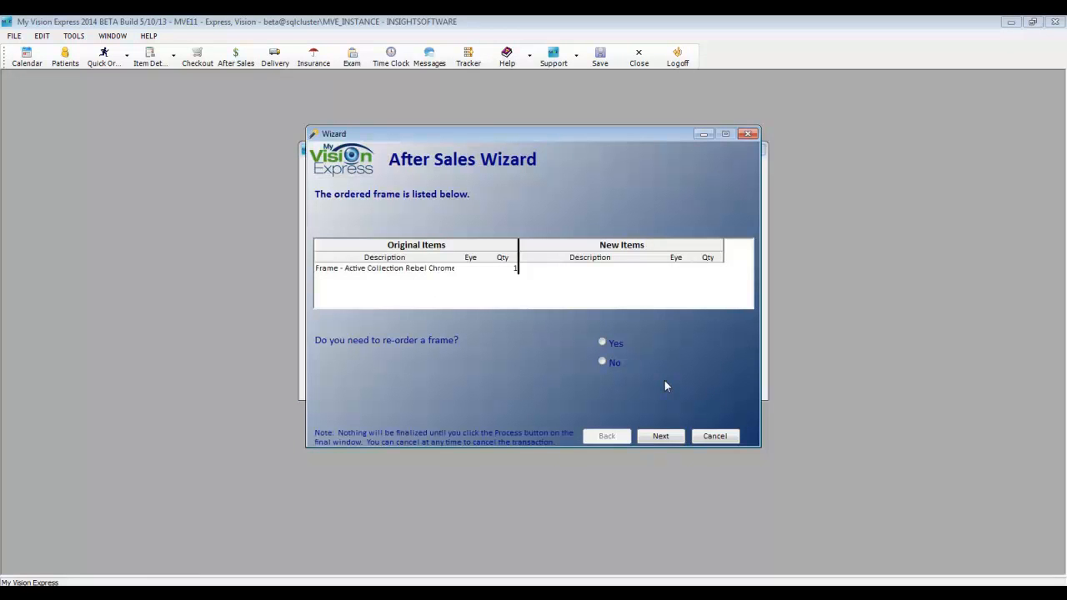
{"action": "left_click", "coordinate": [603, 343]}
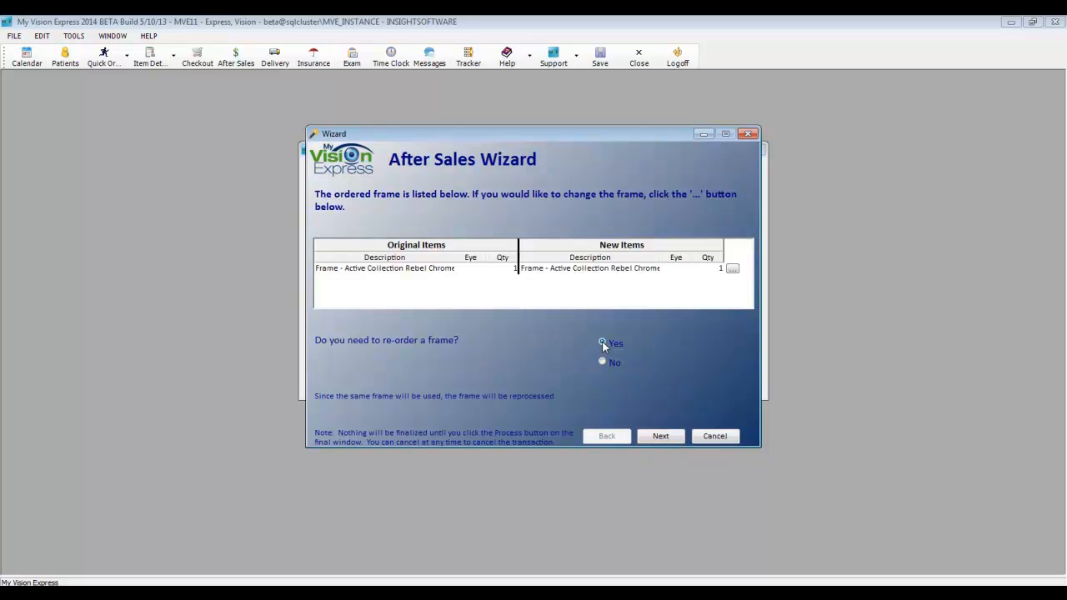
{"action": "left_click", "coordinate": [658, 437]}
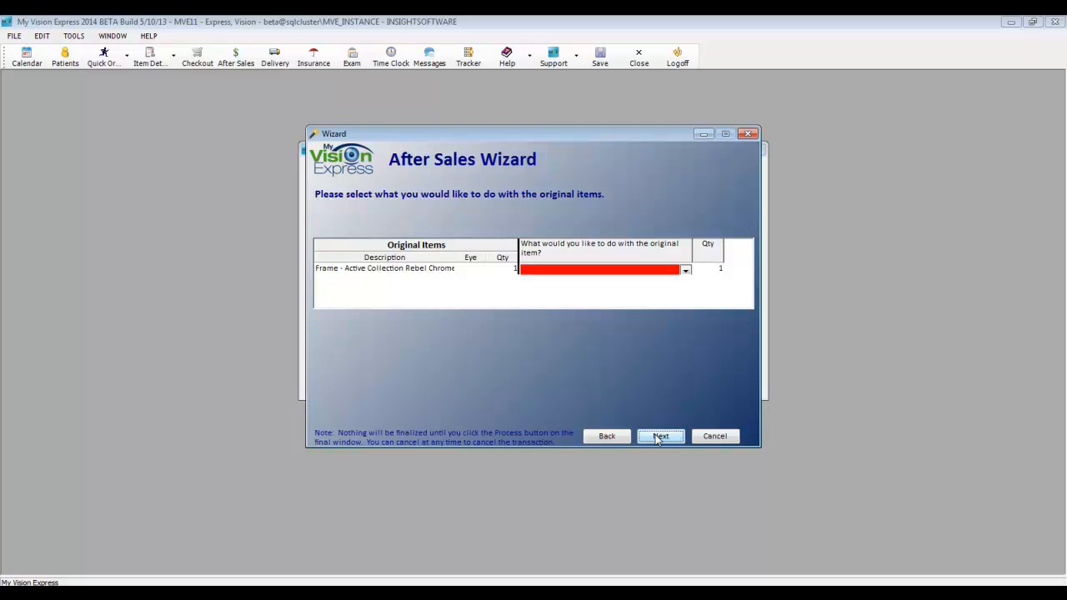
{"action": "left_click", "coordinate": [684, 270]}
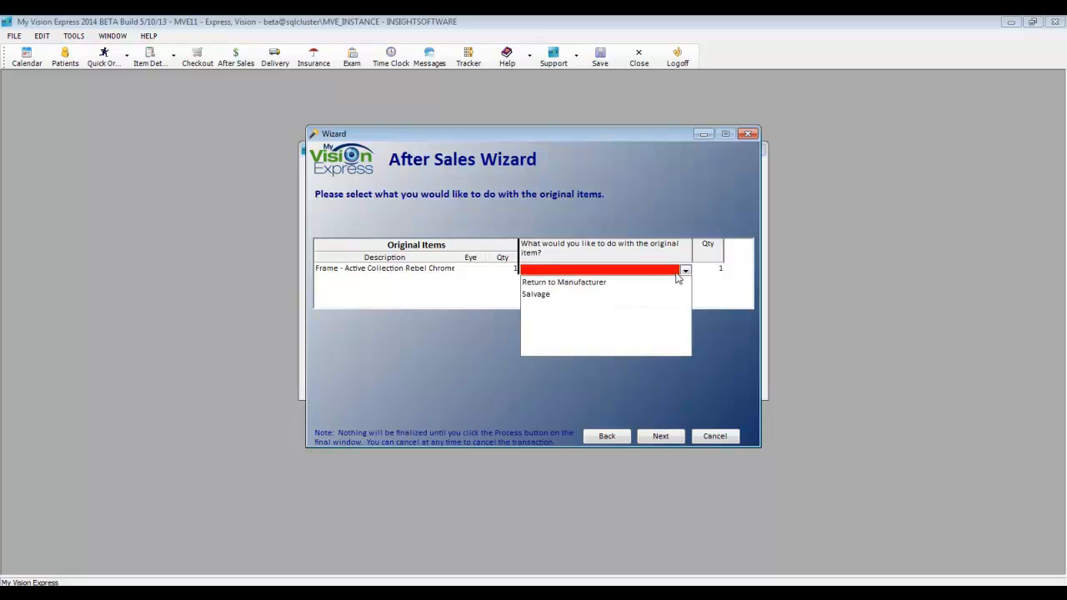
{"action": "left_click", "coordinate": [660, 280]}
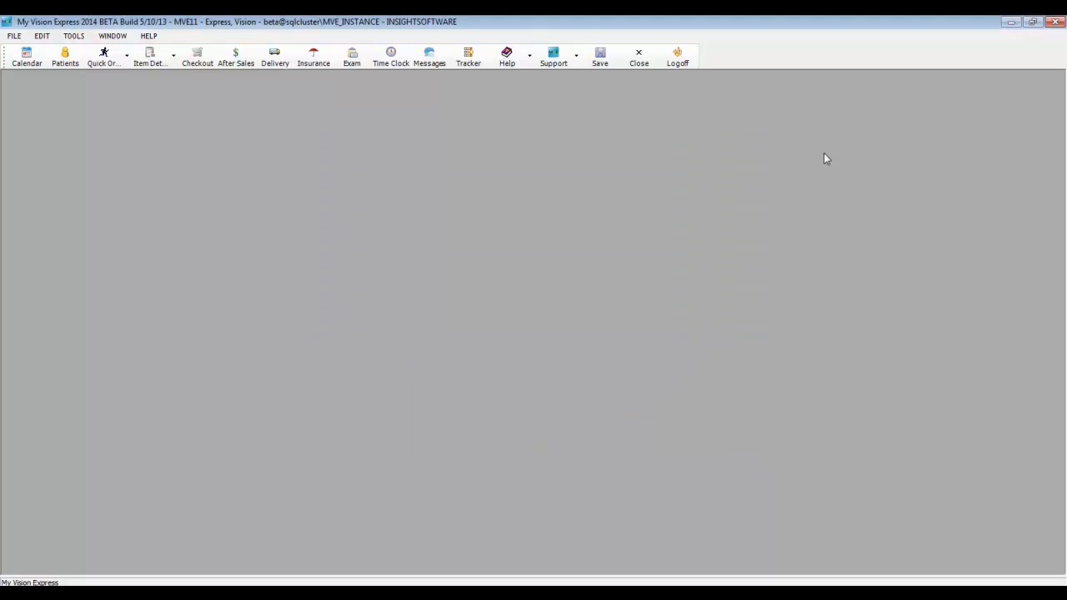